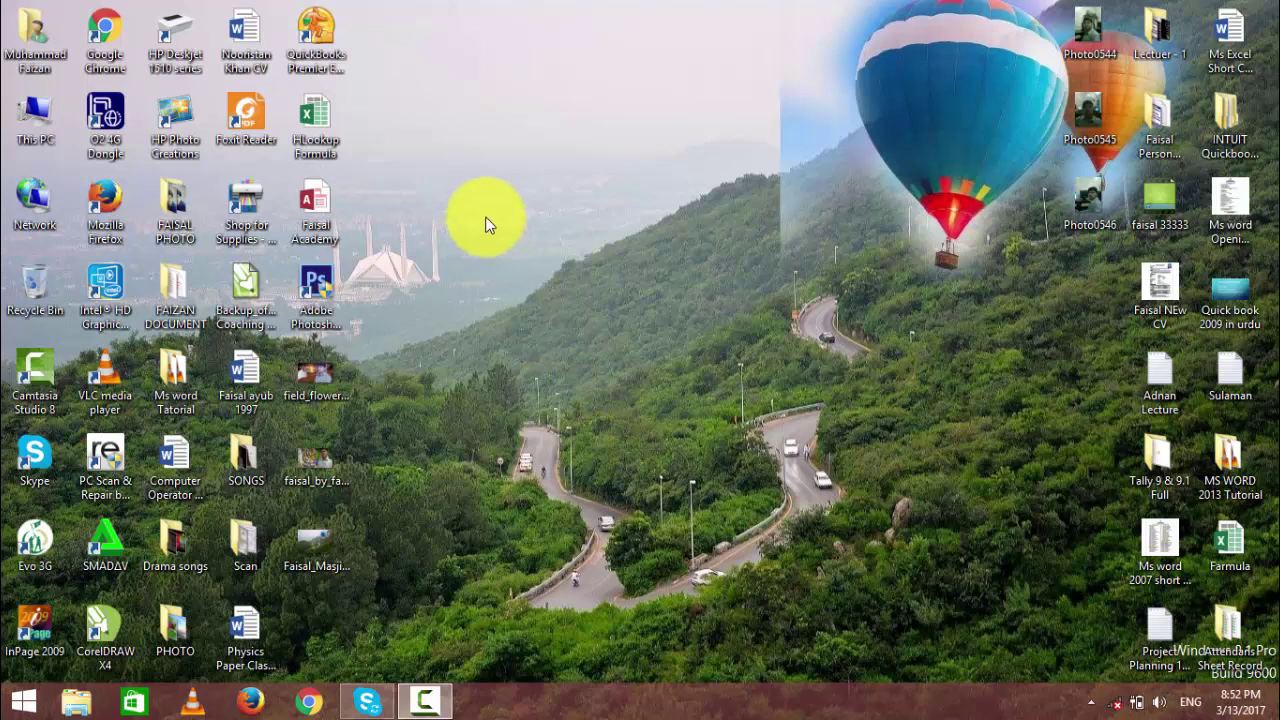
Bring up the desktop's context menu on an empty area once the intro title card ends.
{"action": "right_click", "coordinate": [484, 210]}
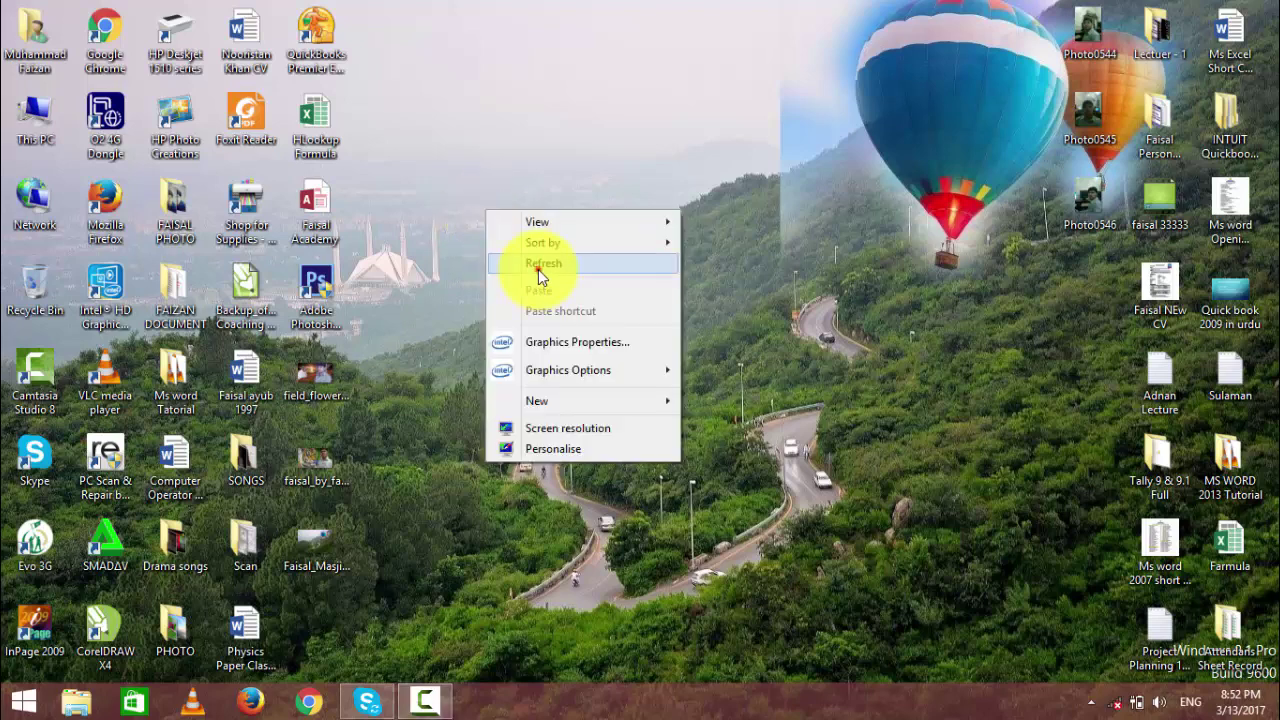
Refresh the desktop twice from its context menu.
{"action": "left_click", "coordinate": [538, 269]}
{"action": "right_click", "coordinate": [516, 232]}
{"action": "left_click", "coordinate": [567, 284]}
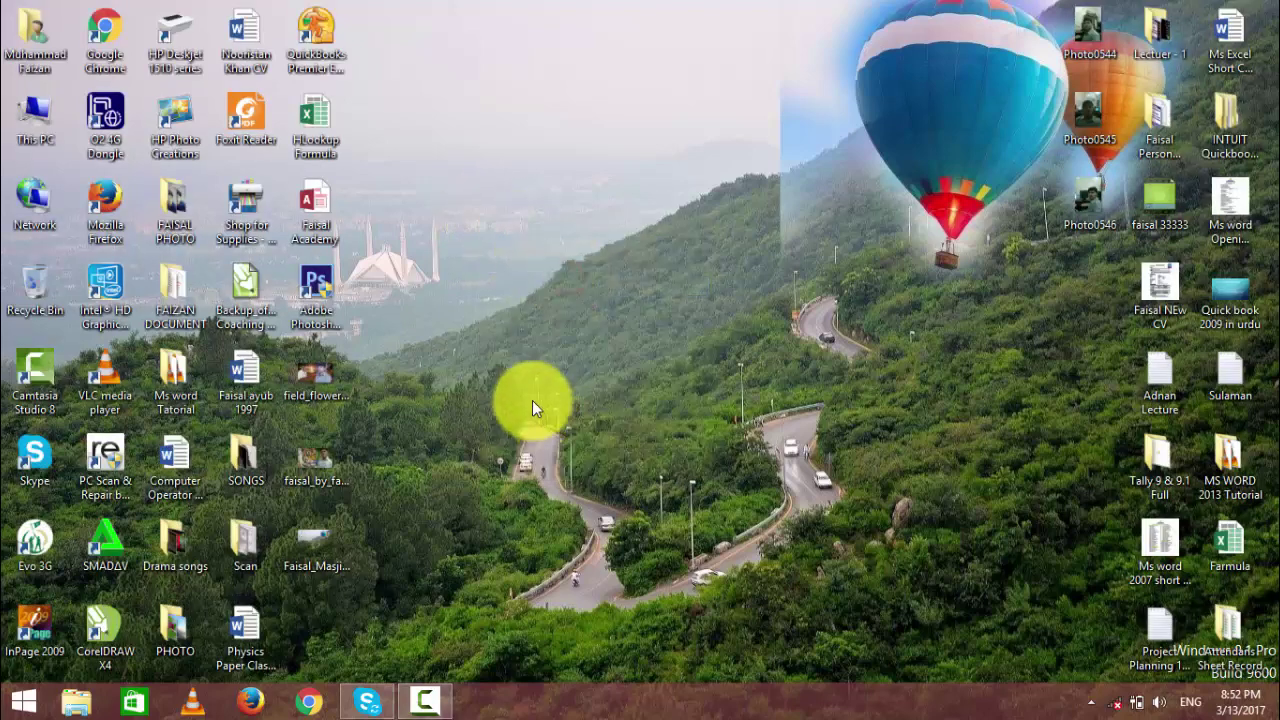
Launch Word with winword from the Run prompt and create a blank document.
{"action": "key", "text": "super+r"}
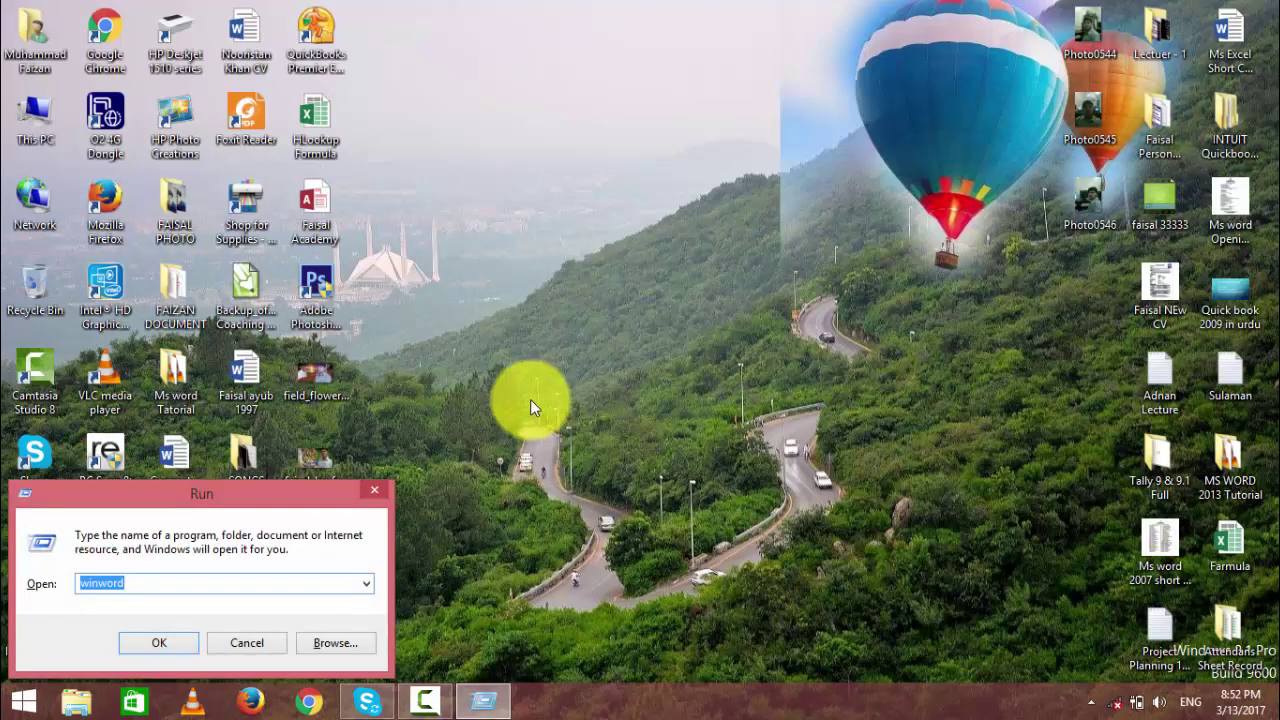
{"action": "key", "text": "Return"}
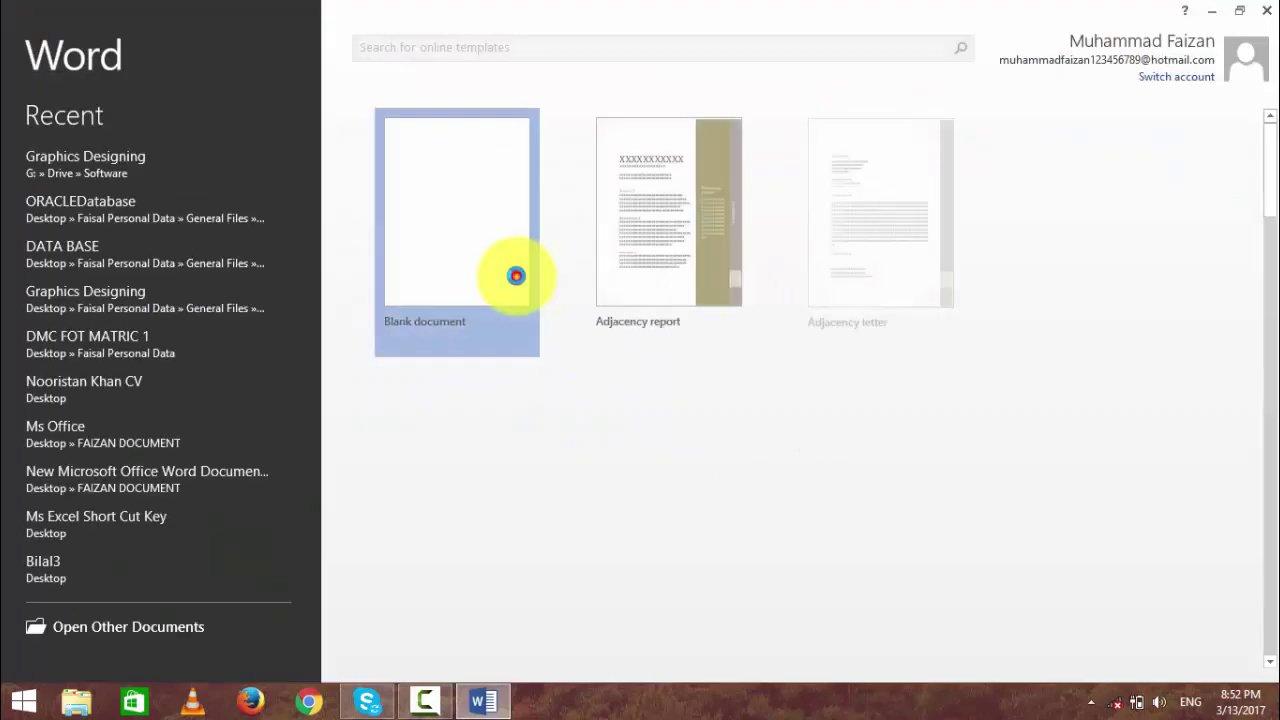
{"action": "left_click", "coordinate": [514, 278]}
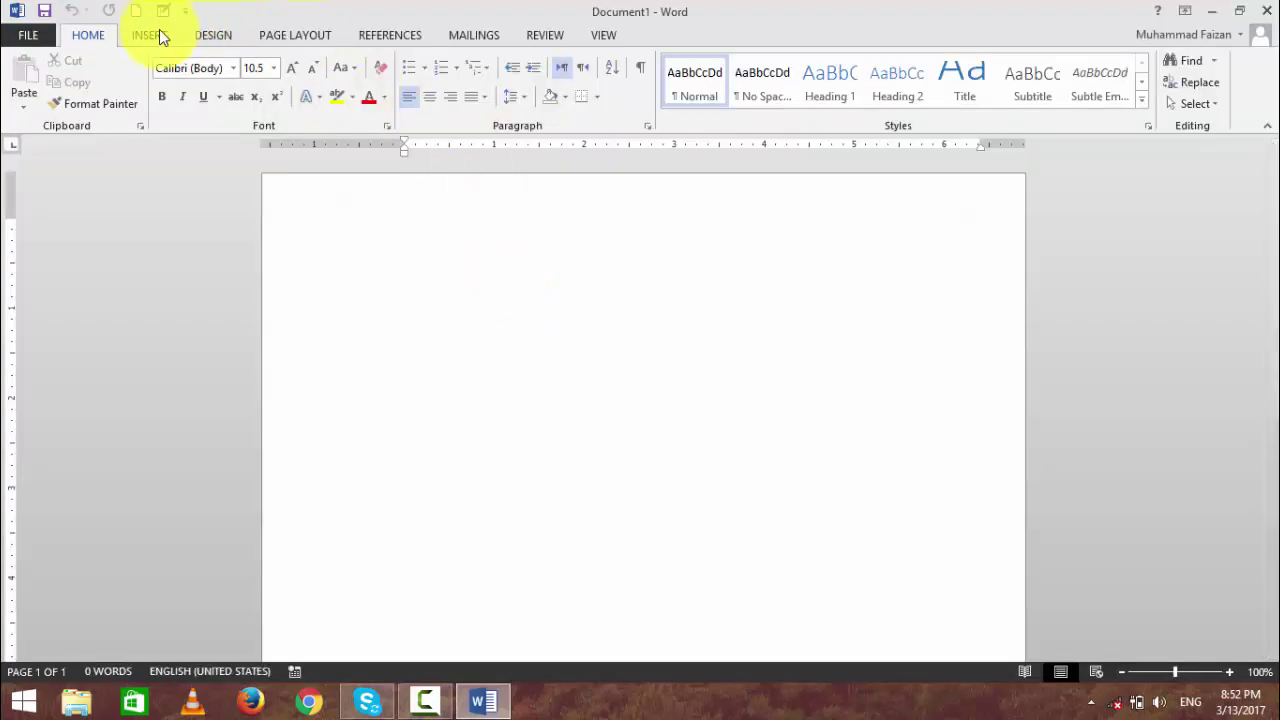
{"action": "left_click", "coordinate": [152, 36]}
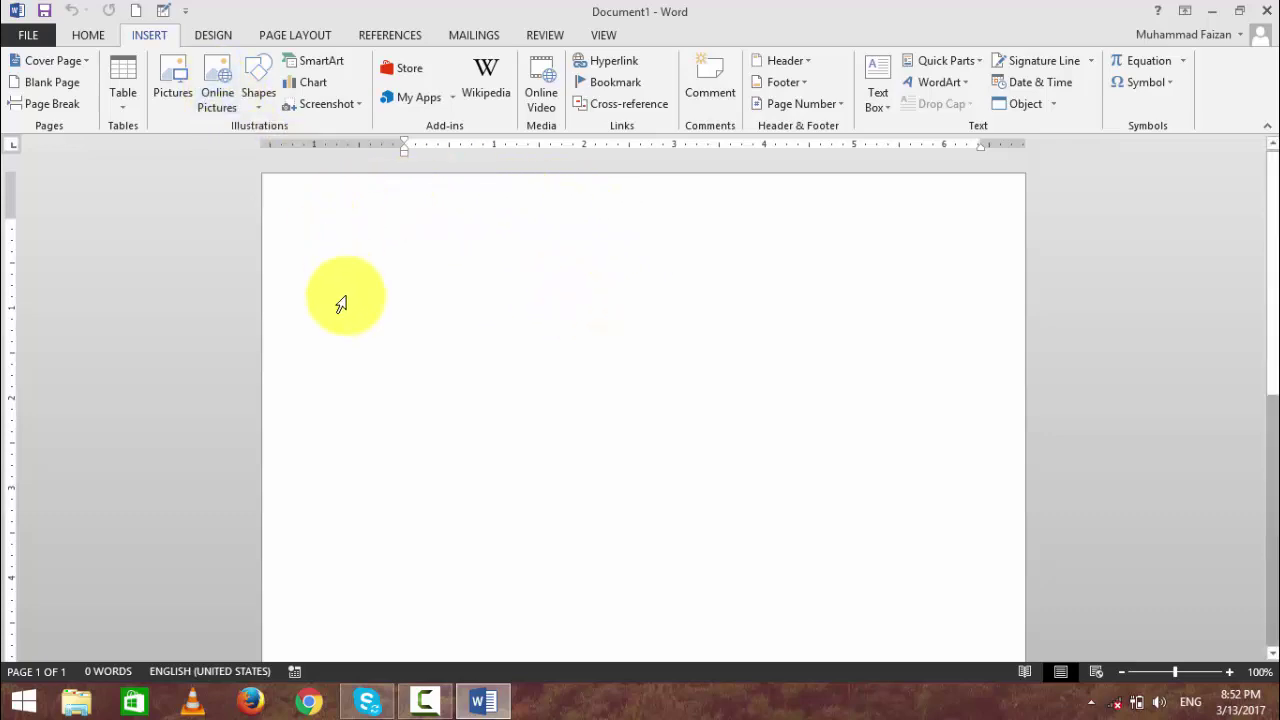
{"action": "left_click", "coordinate": [217, 91]}
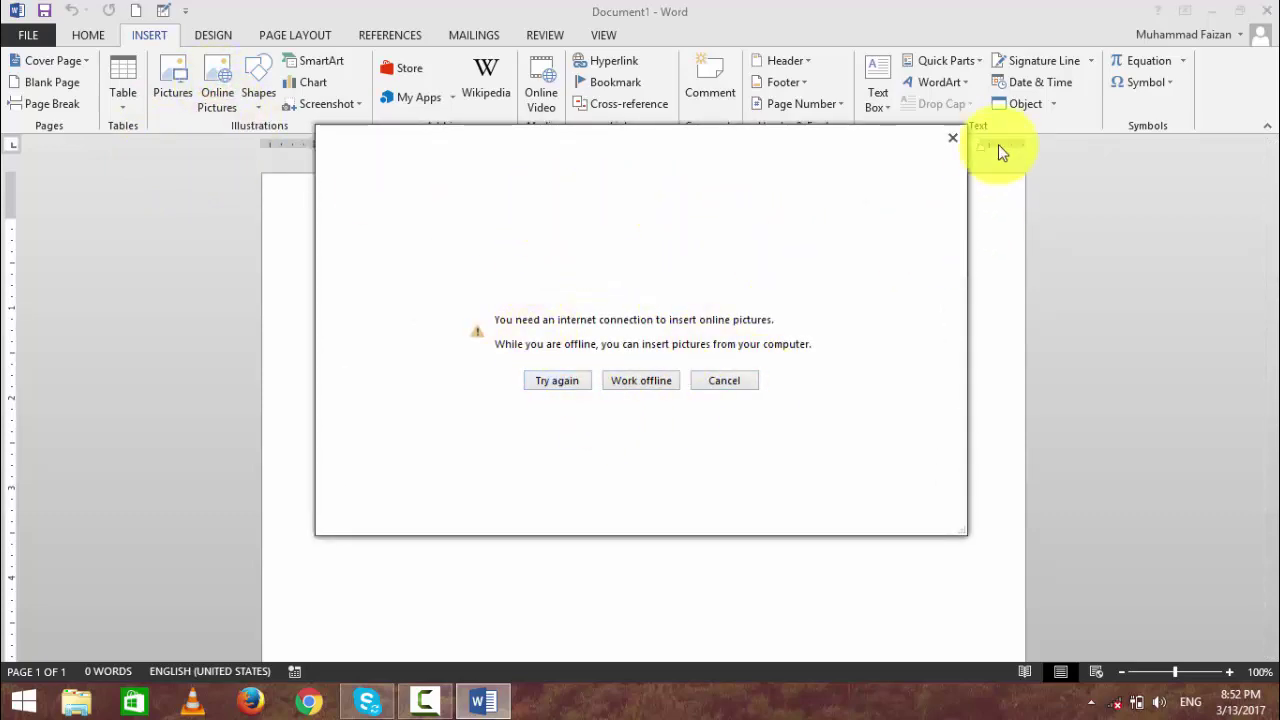
{"action": "left_click", "coordinate": [950, 144]}
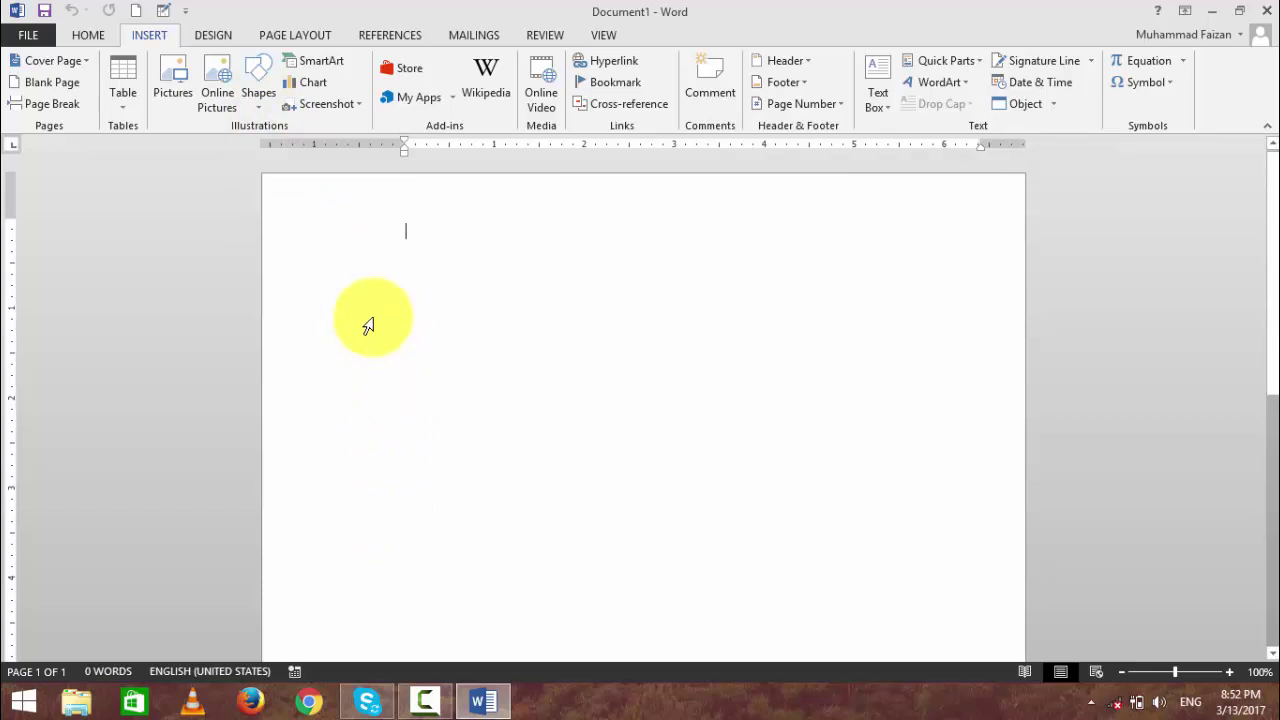
Draw a large blue bevel shape on the upper part of the page.
{"action": "left_click", "coordinate": [257, 88]}
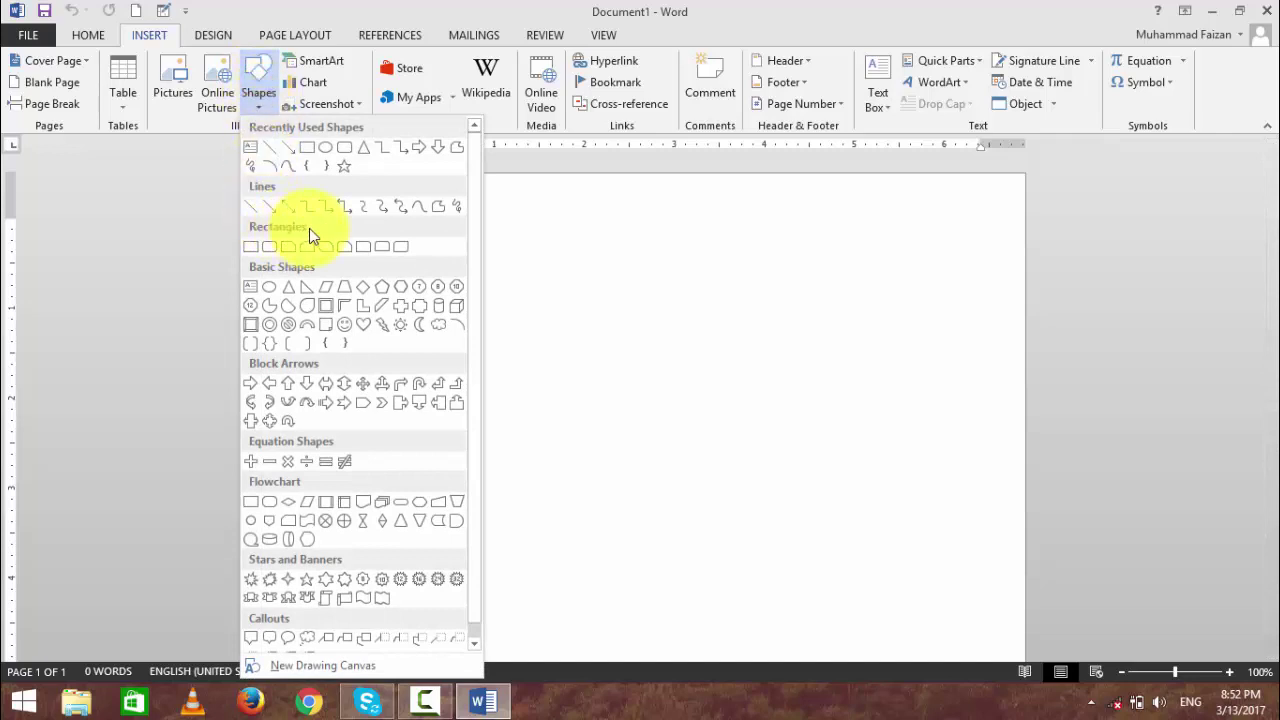
{"action": "left_click_drag", "start_coordinate": [473, 214], "coordinate": [480, 334]}
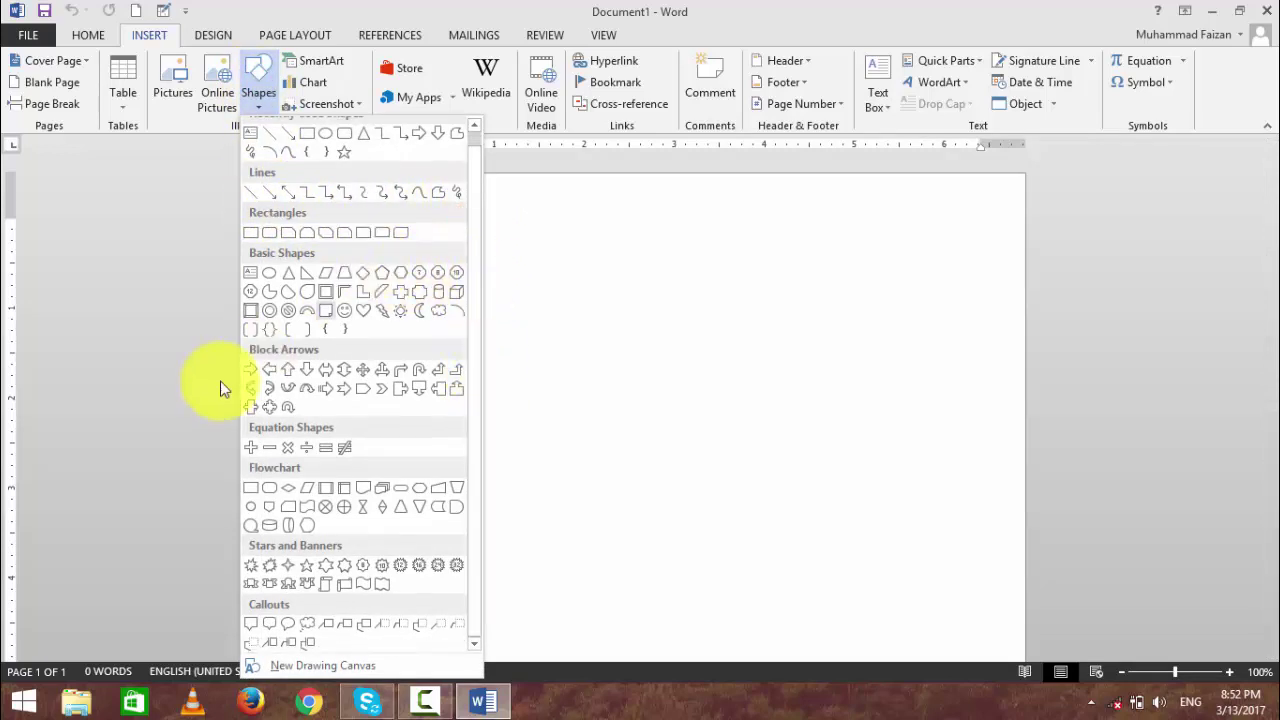
{"action": "left_click", "coordinate": [255, 313]}
{"action": "left_click_drag", "start_coordinate": [431, 277], "coordinate": [763, 534]}
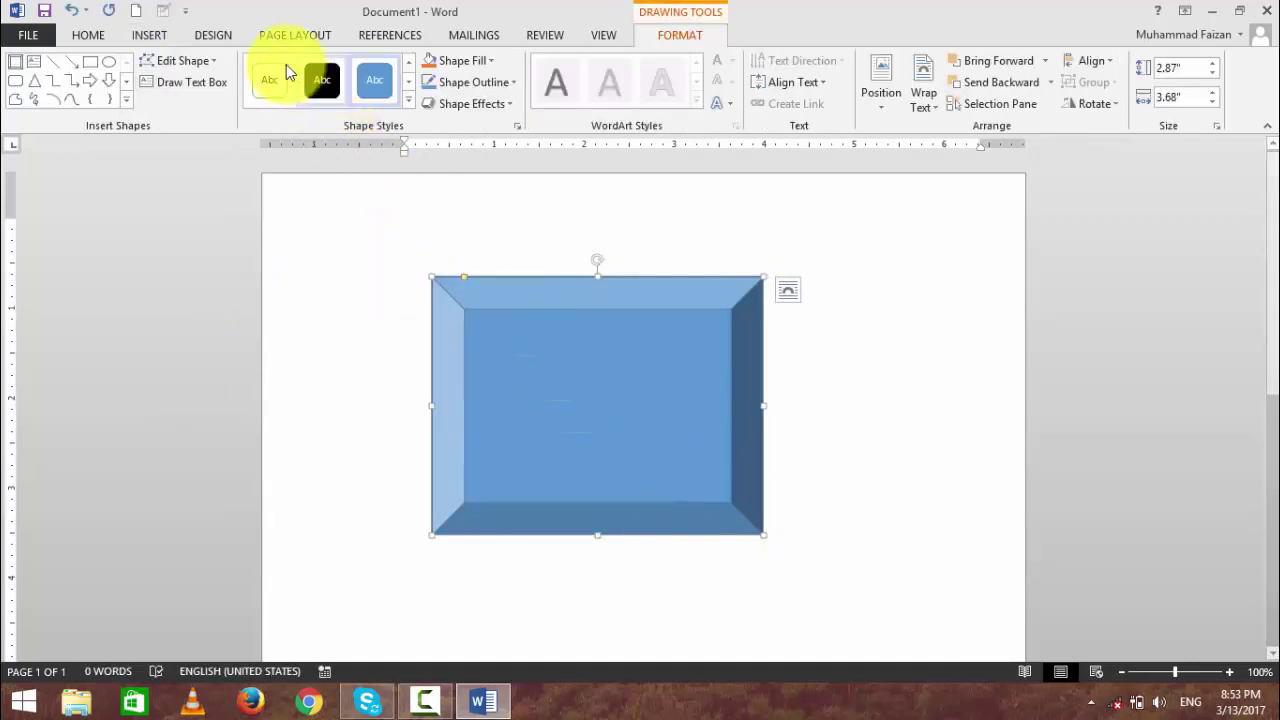
Draw a 2.73" × 2.78" smiley face and centre it over the bevel.
{"action": "left_click", "coordinate": [155, 36]}
{"action": "left_click", "coordinate": [264, 94]}
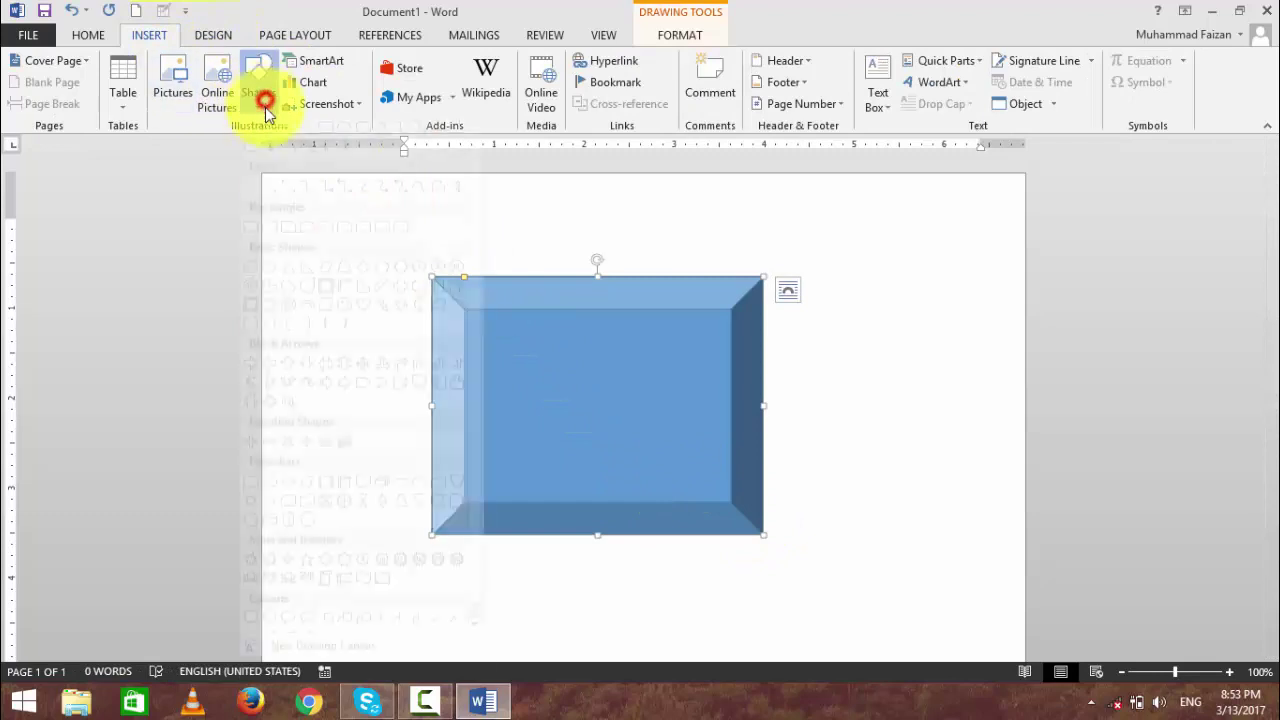
{"action": "left_click", "coordinate": [351, 322]}
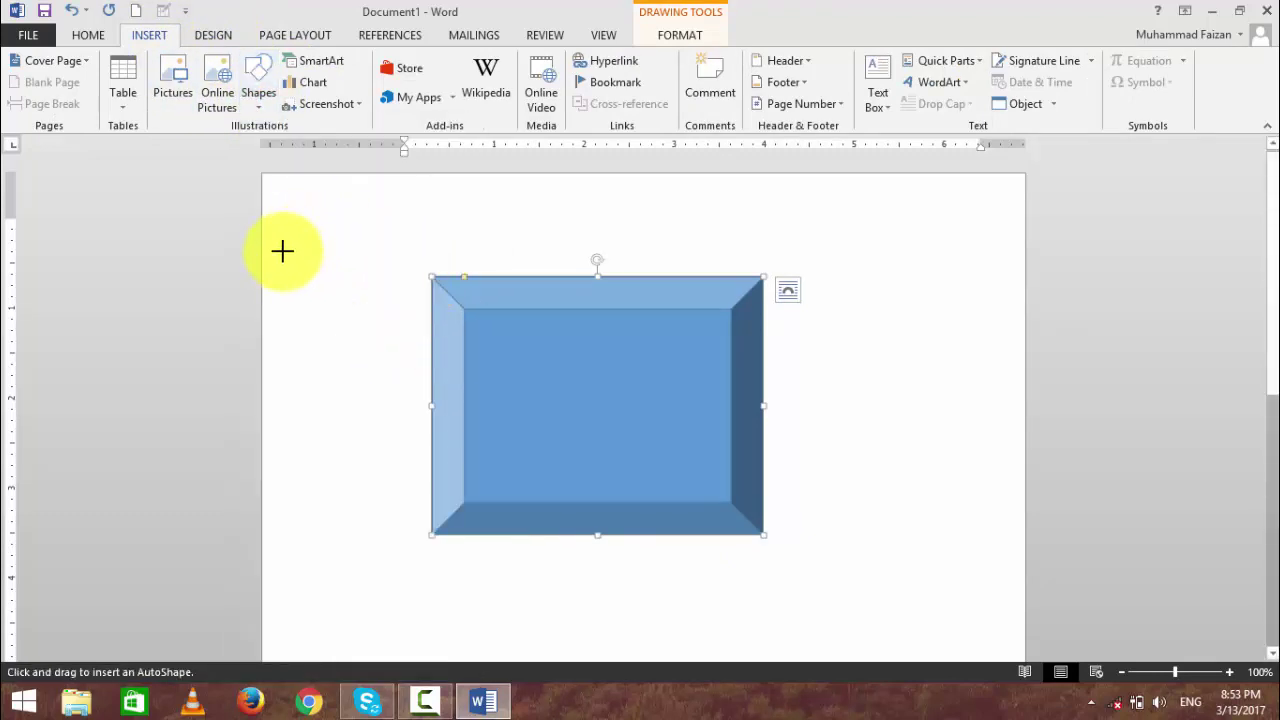
{"action": "left_click_drag", "start_coordinate": [279, 251], "coordinate": [530, 497]}
{"action": "left_click_drag", "start_coordinate": [429, 421], "coordinate": [625, 452]}
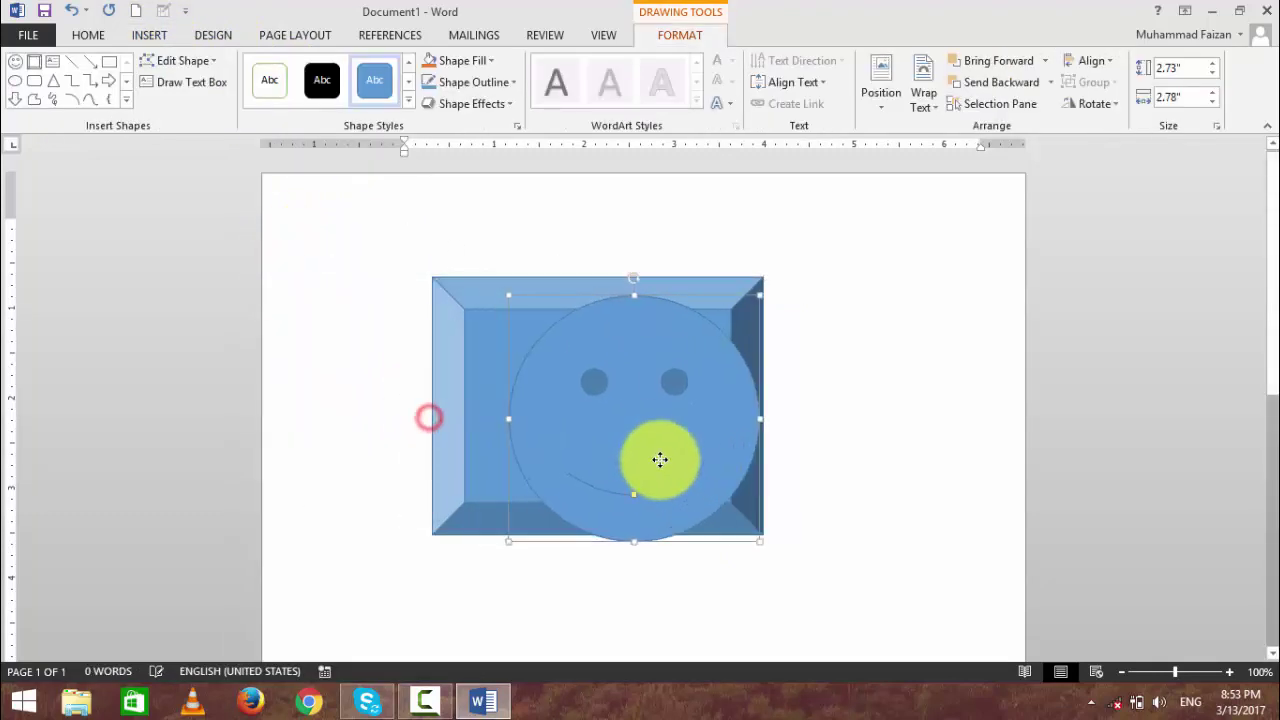
Draw a large heart across the page and nudge it slightly upward.
{"action": "left_click", "coordinate": [149, 35]}
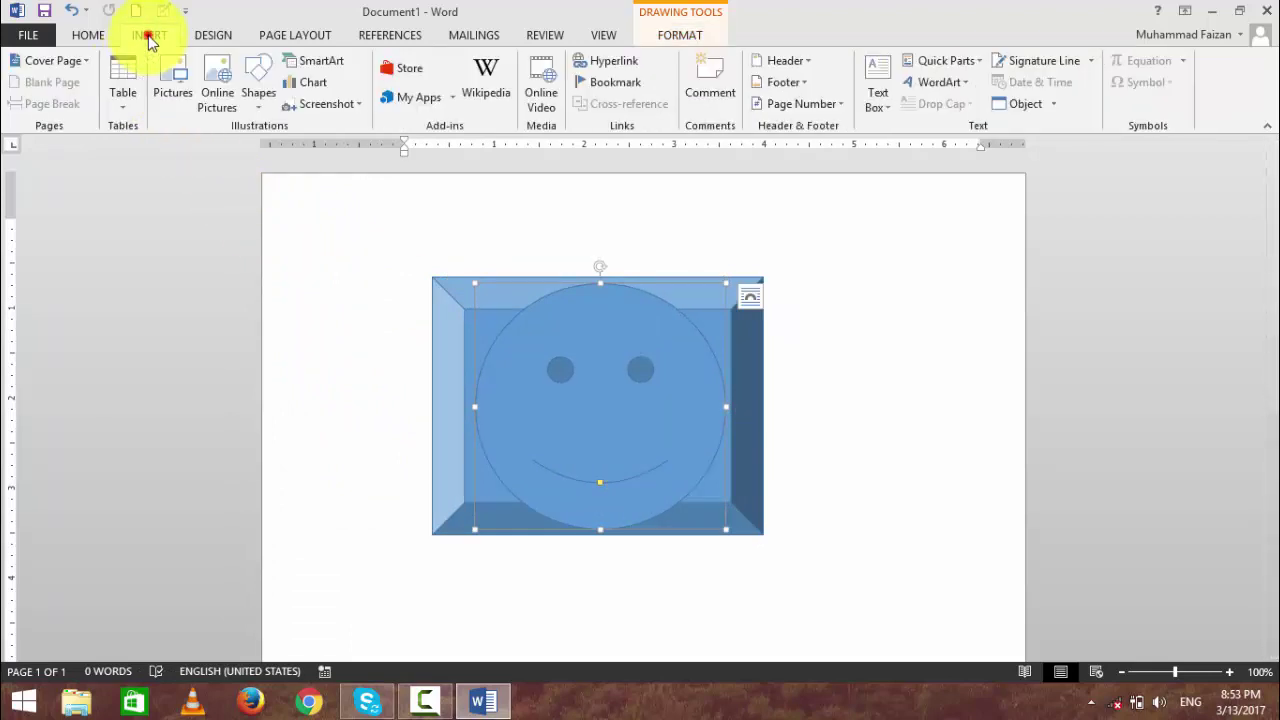
{"action": "left_click", "coordinate": [262, 90]}
{"action": "scroll", "coordinate": [360, 460], "scroll_direction": "down", "scroll_amount": 1}
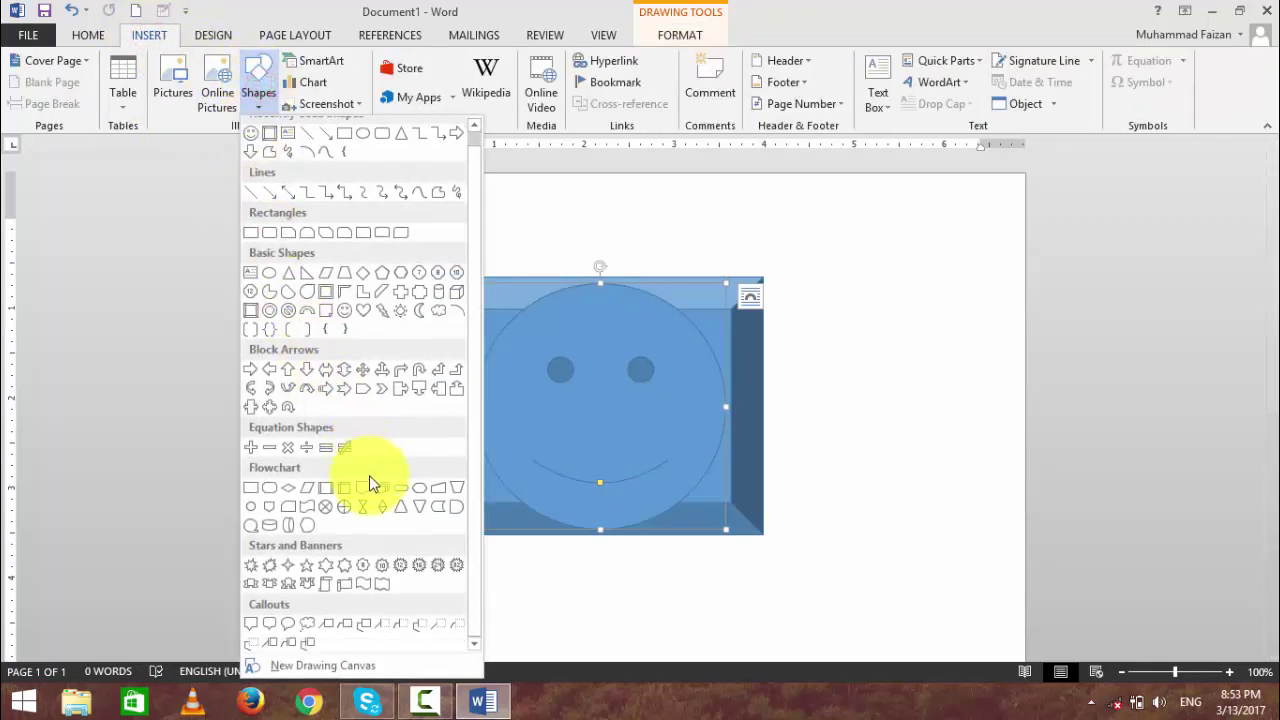
{"action": "left_click", "coordinate": [362, 311]}
{"action": "mouse_move", "coordinate": [343, 222]}
{"action": "left_mouse_down"}
{"action": "mouse_move", "coordinate": [814, 606]}
{"action": "mouse_move", "coordinate": [890, 345]}
{"action": "left_mouse_up"}
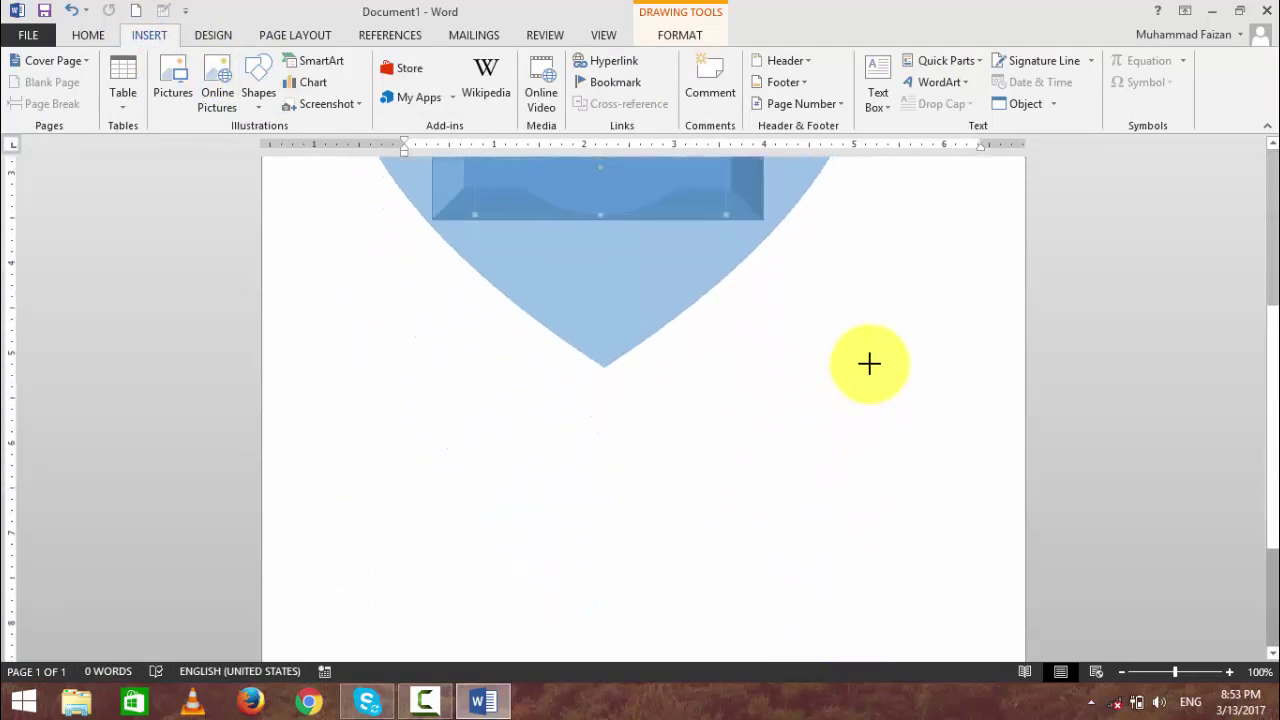
{"action": "left_click_drag", "start_coordinate": [668, 438], "coordinate": [670, 413]}
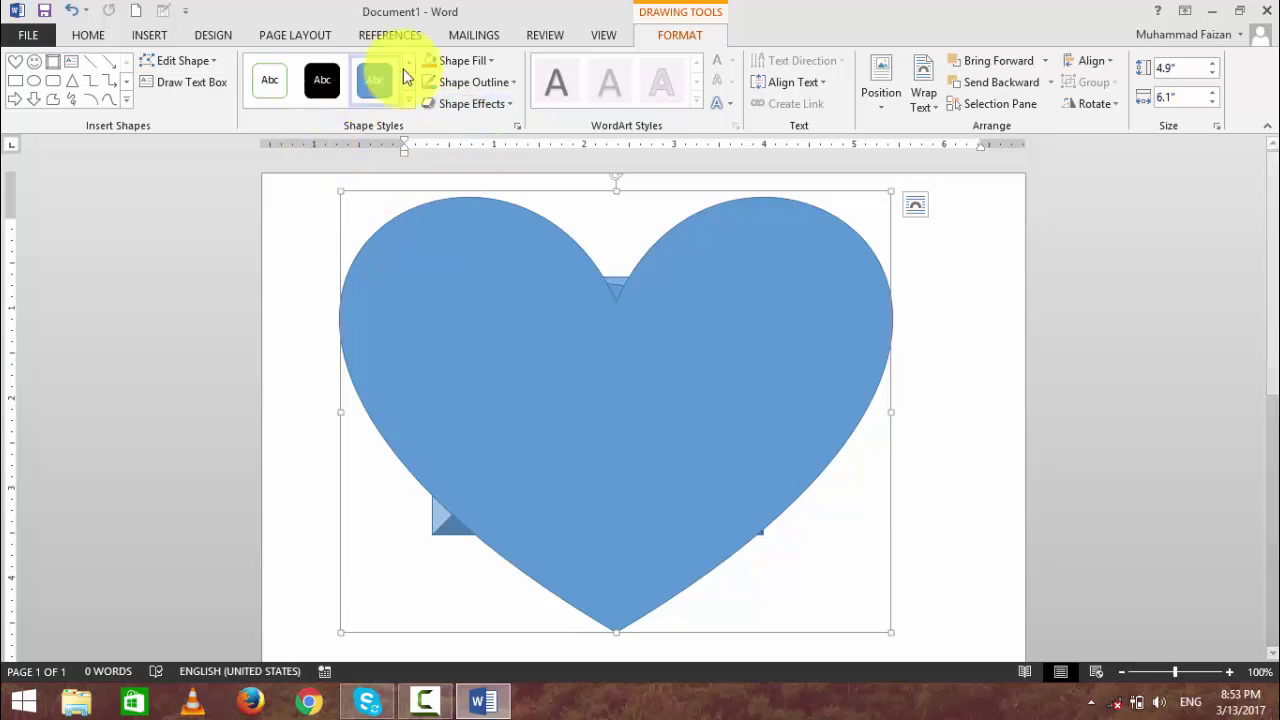
Browse the Shapes gallery again, scrolling through the shape categories.
{"action": "left_click", "coordinate": [149, 34]}
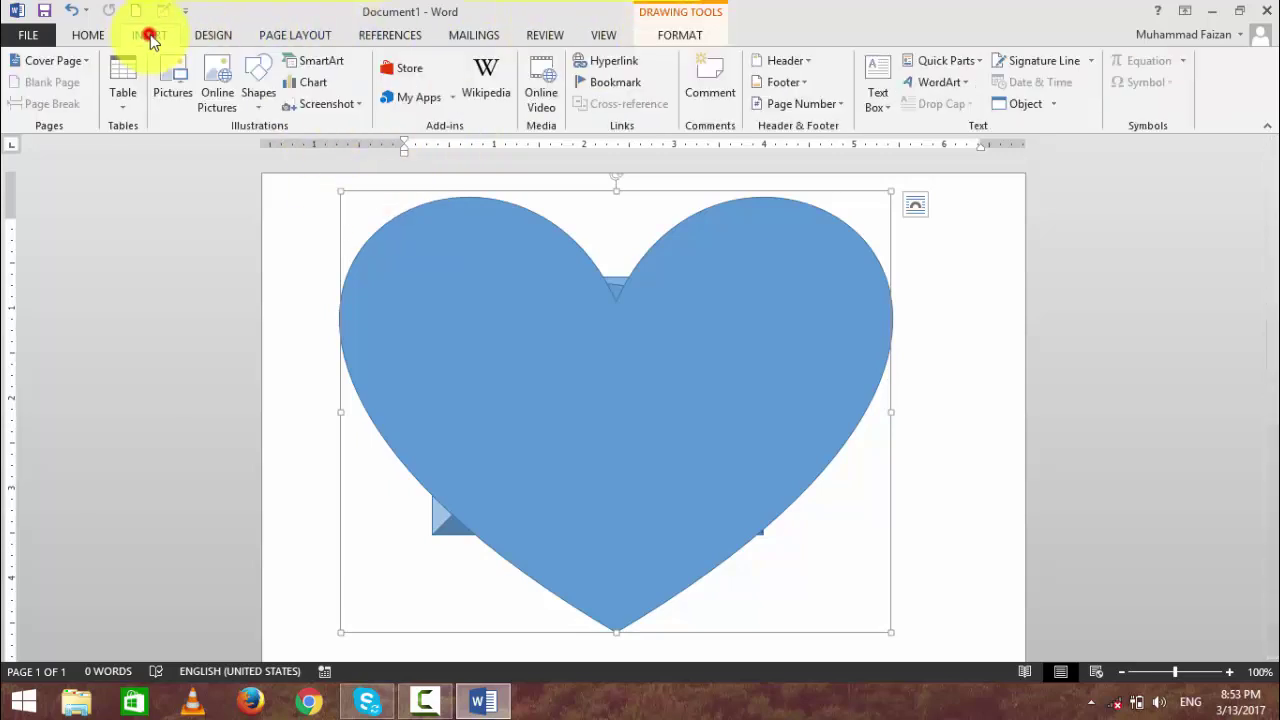
{"action": "left_click", "coordinate": [262, 95]}
{"action": "scroll", "coordinate": [329, 400], "scroll_direction": "down", "scroll_amount": 1}
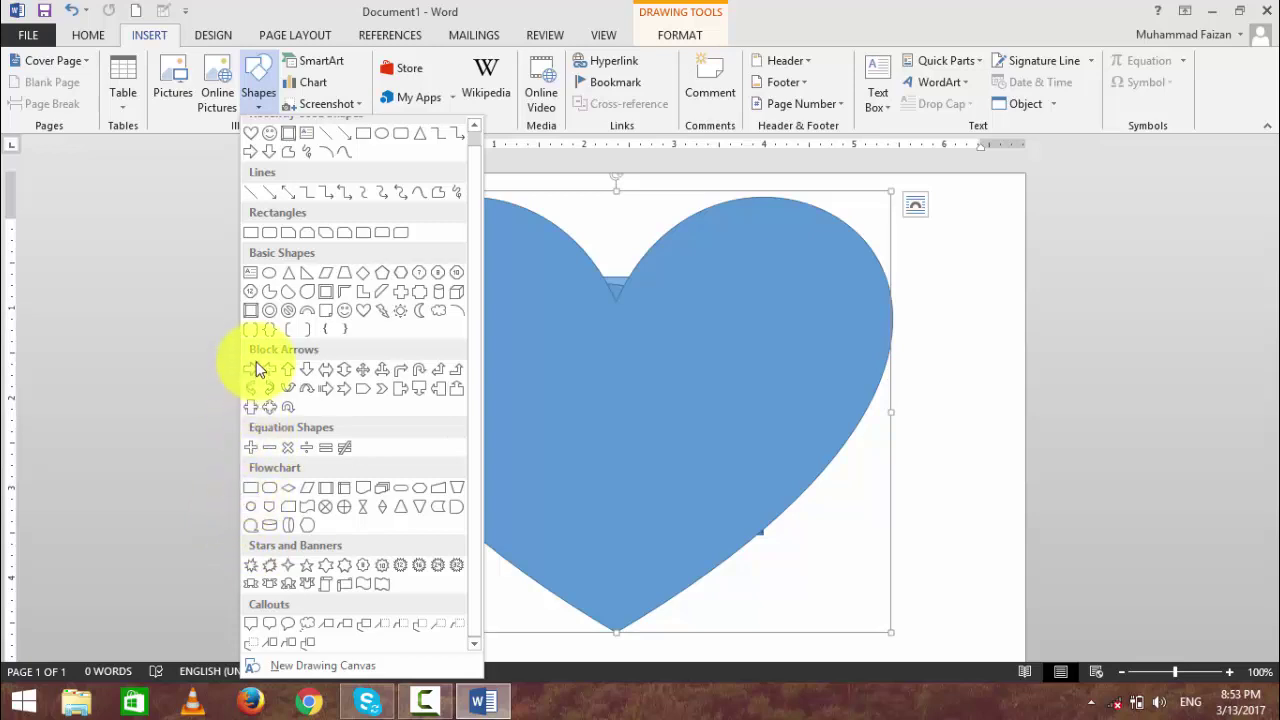
{"action": "scroll", "coordinate": [300, 375], "scroll_direction": "up", "scroll_amount": 1}
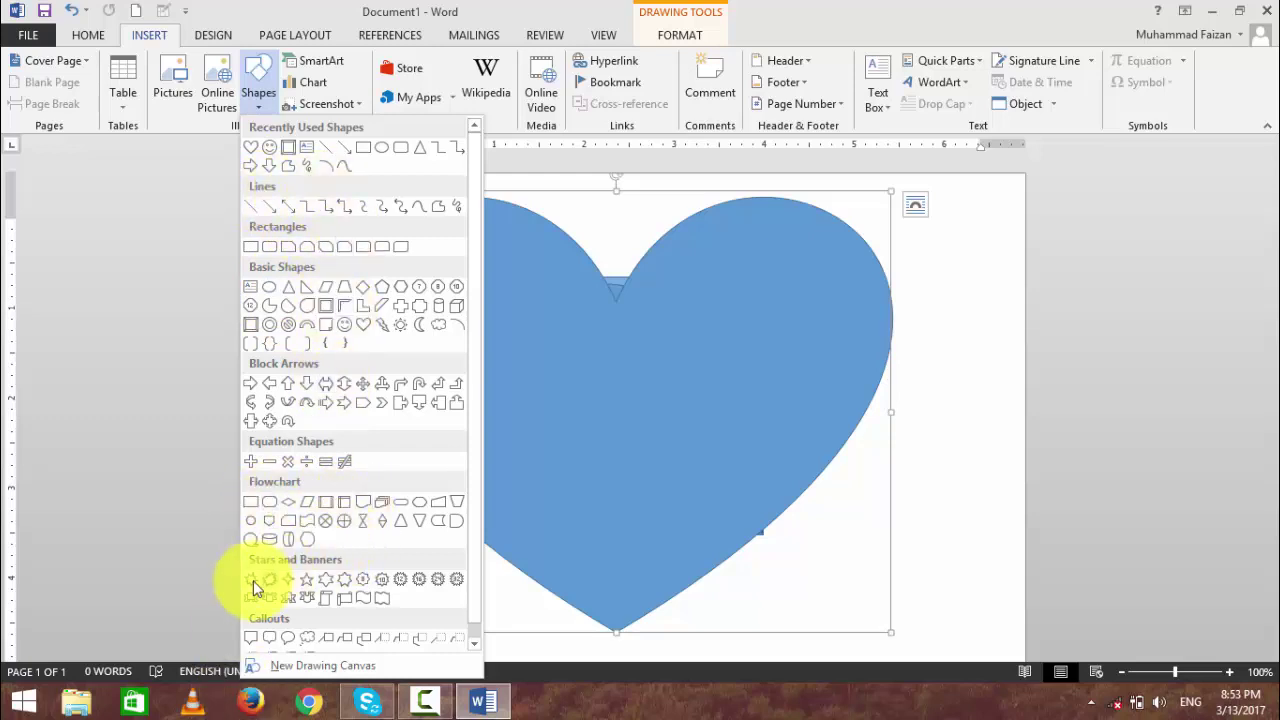
{"action": "scroll", "coordinate": [253, 574], "scroll_direction": "down", "scroll_amount": 1}
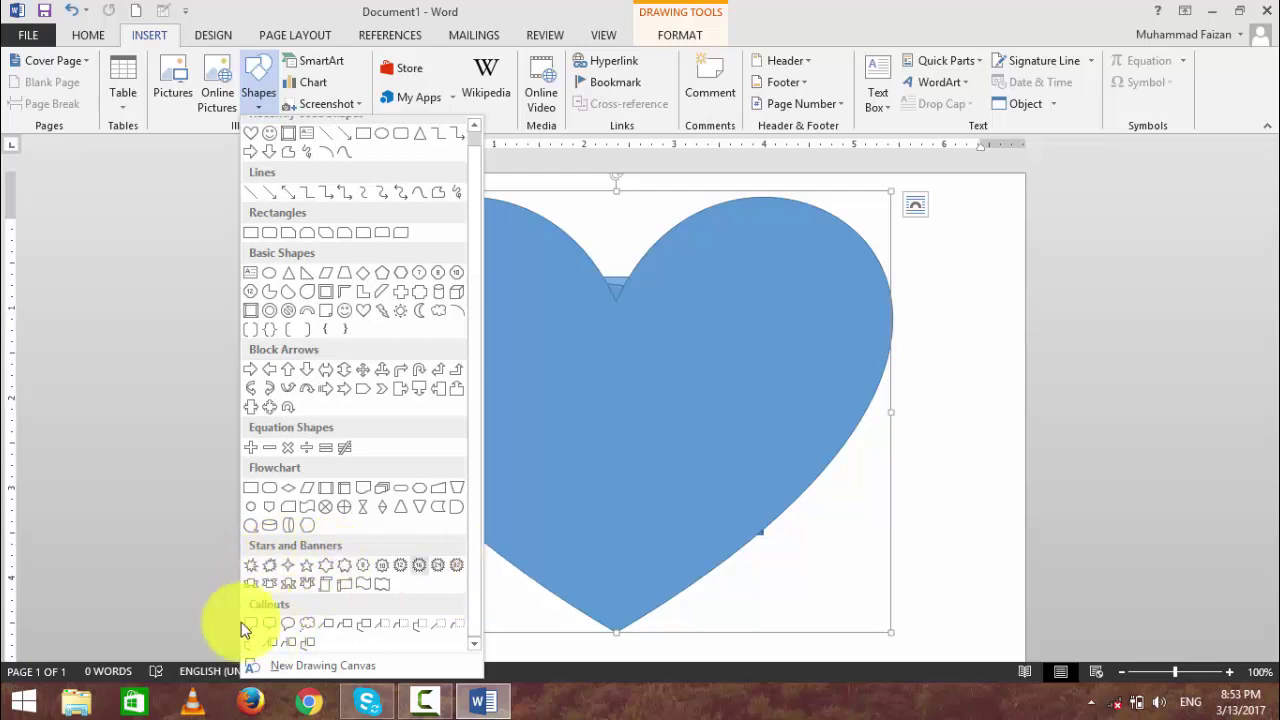
Draw a 3.05" × 5.79" rounded rectangular callout across the heart and adjust its position.
{"action": "left_click", "coordinate": [277, 630]}
{"action": "left_click_drag", "start_coordinate": [284, 548], "coordinate": [806, 271]}
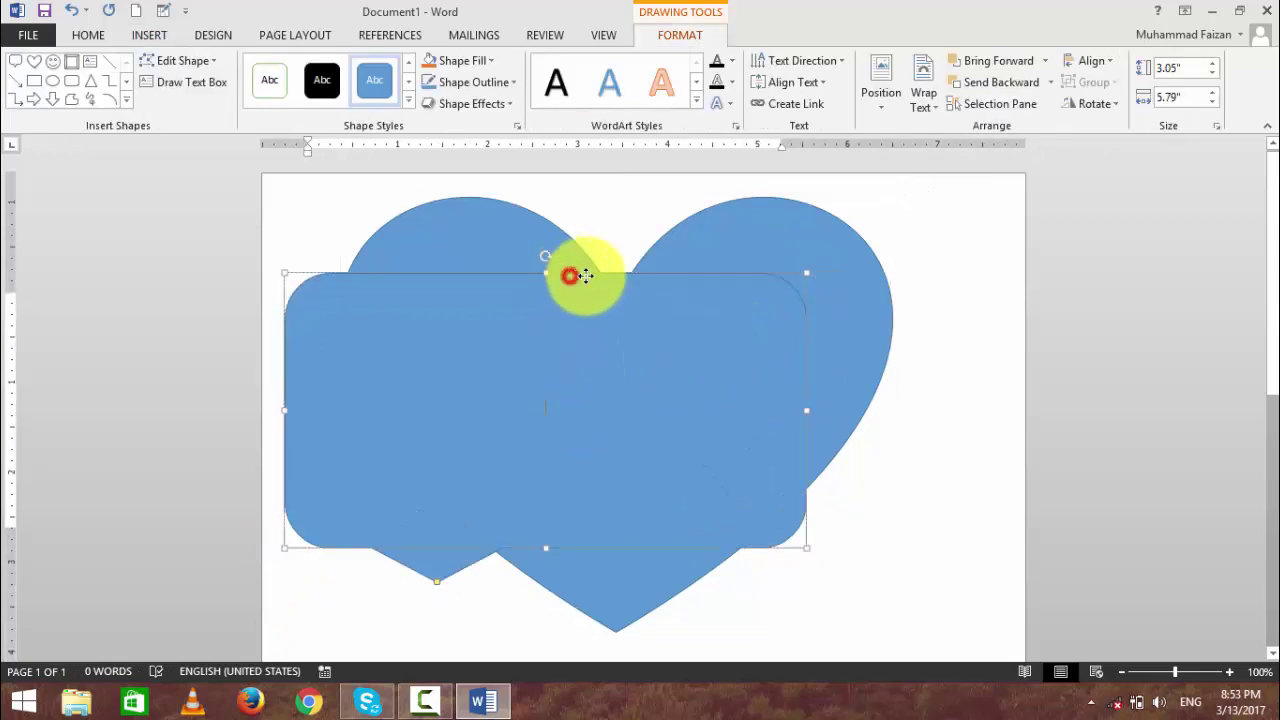
{"action": "left_click_drag", "start_coordinate": [568, 270], "coordinate": [685, 257]}
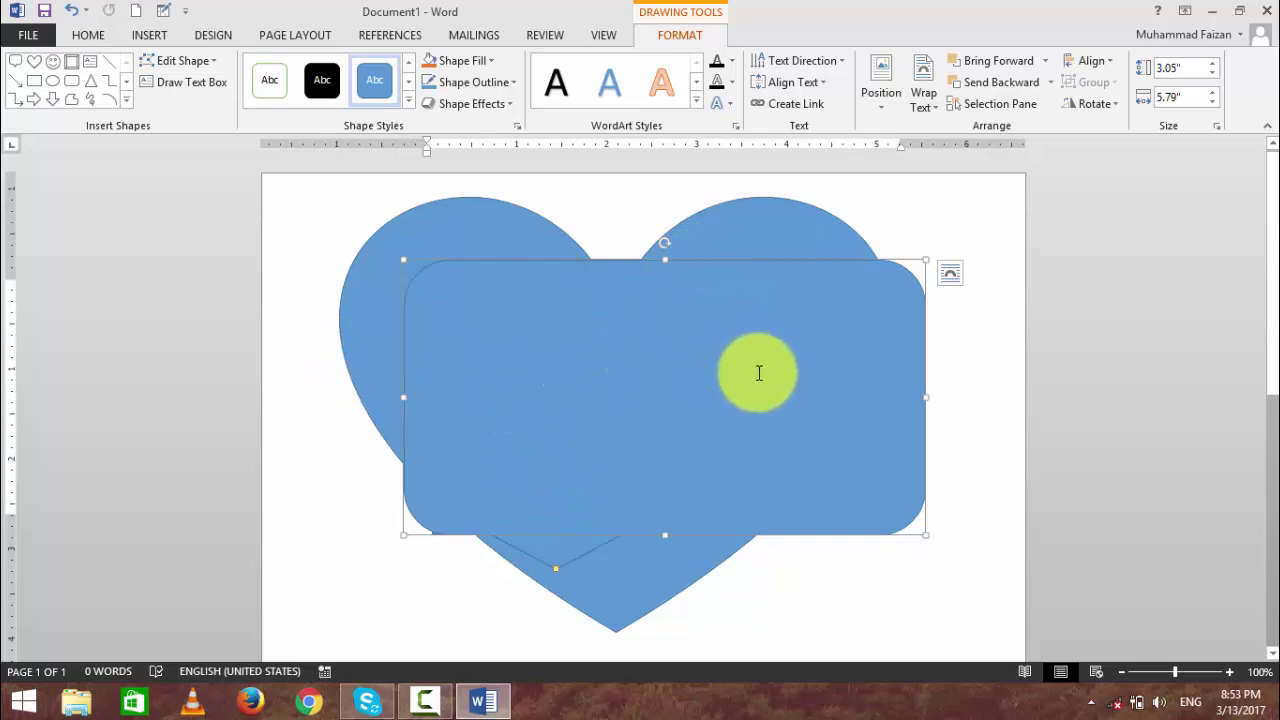
{"action": "left_click_drag", "start_coordinate": [764, 262], "coordinate": [754, 277]}
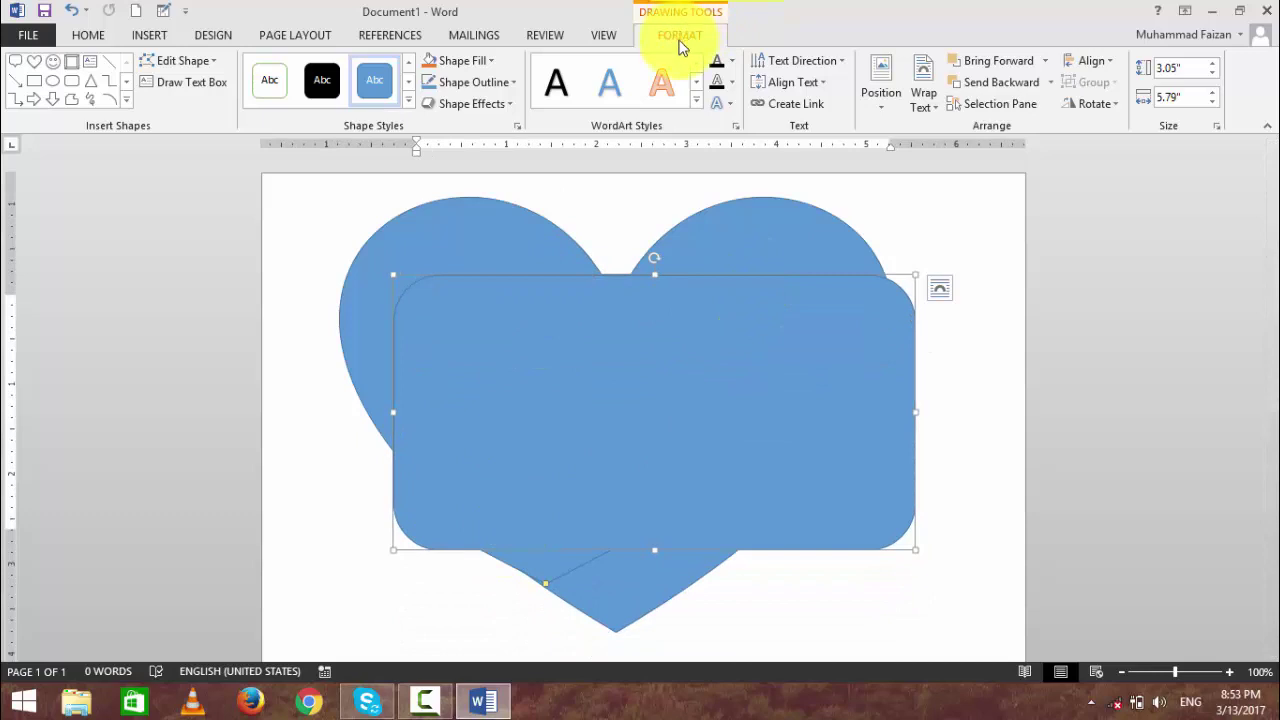
{"action": "left_click", "coordinate": [125, 104]}
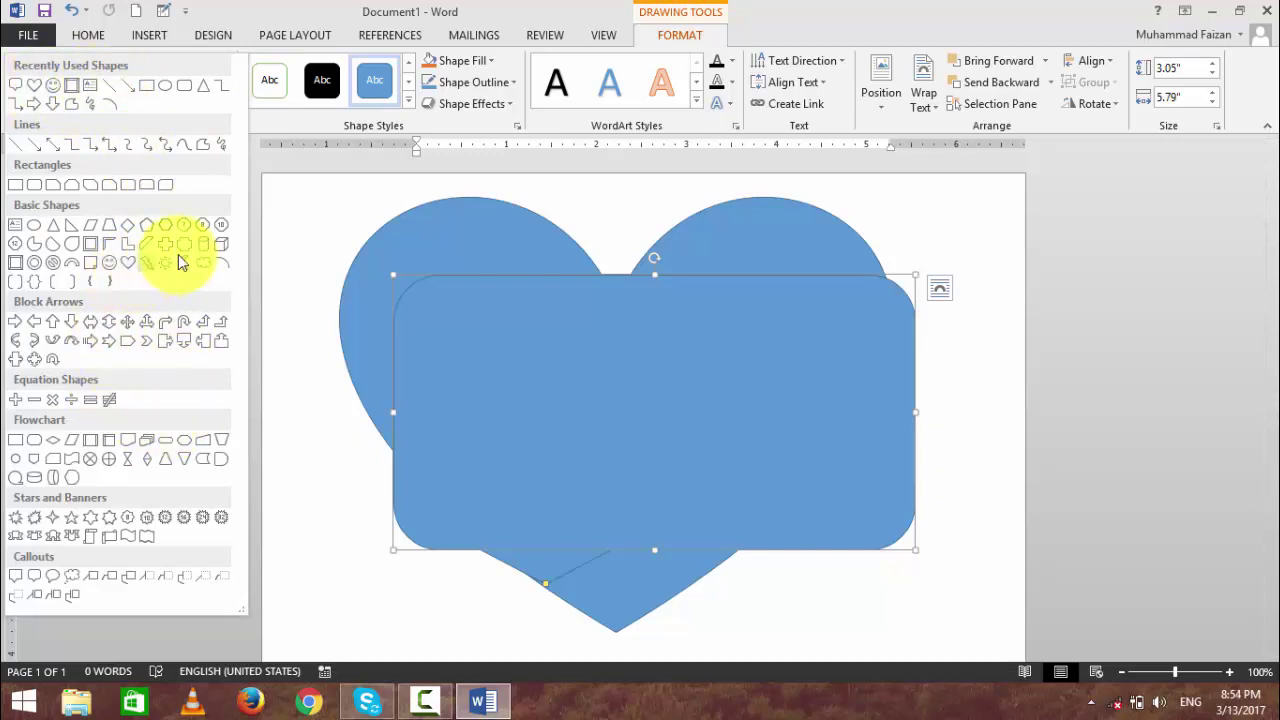
Enter Edit Points on the callout and pull its top and bottom edges into notches and peaks.
{"action": "left_click", "coordinate": [279, 251]}
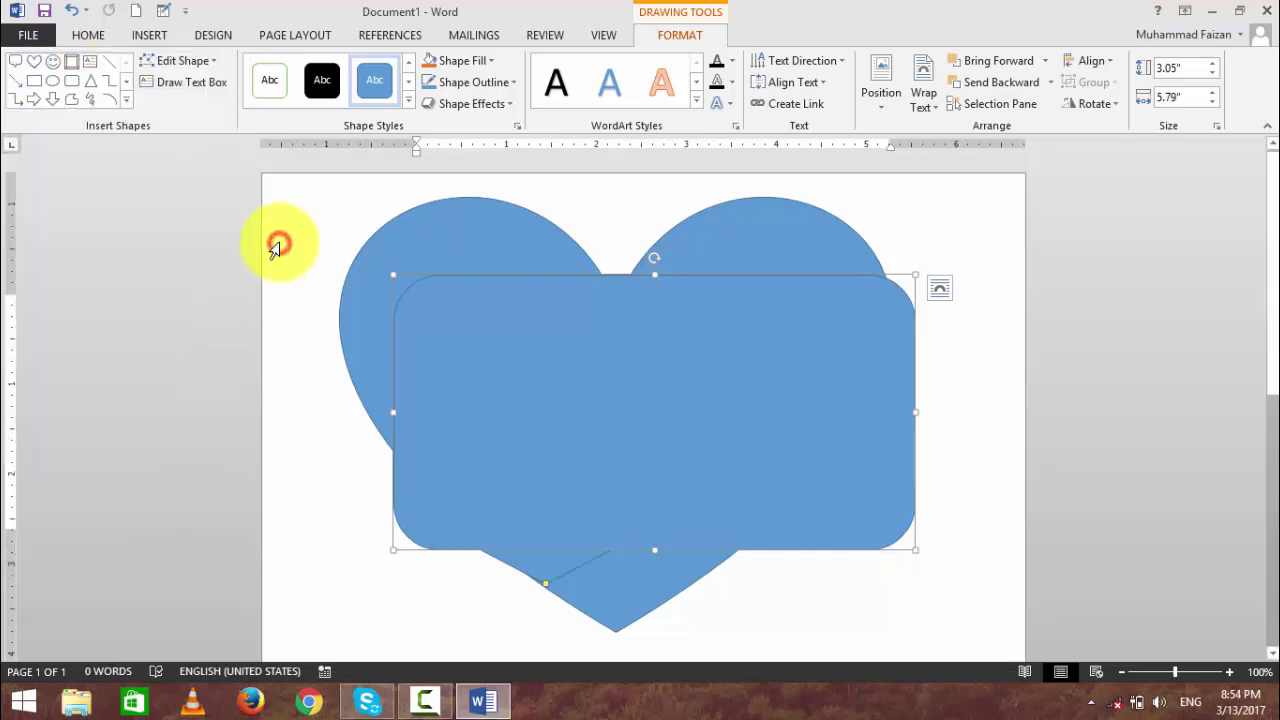
{"action": "left_click", "coordinate": [208, 60]}
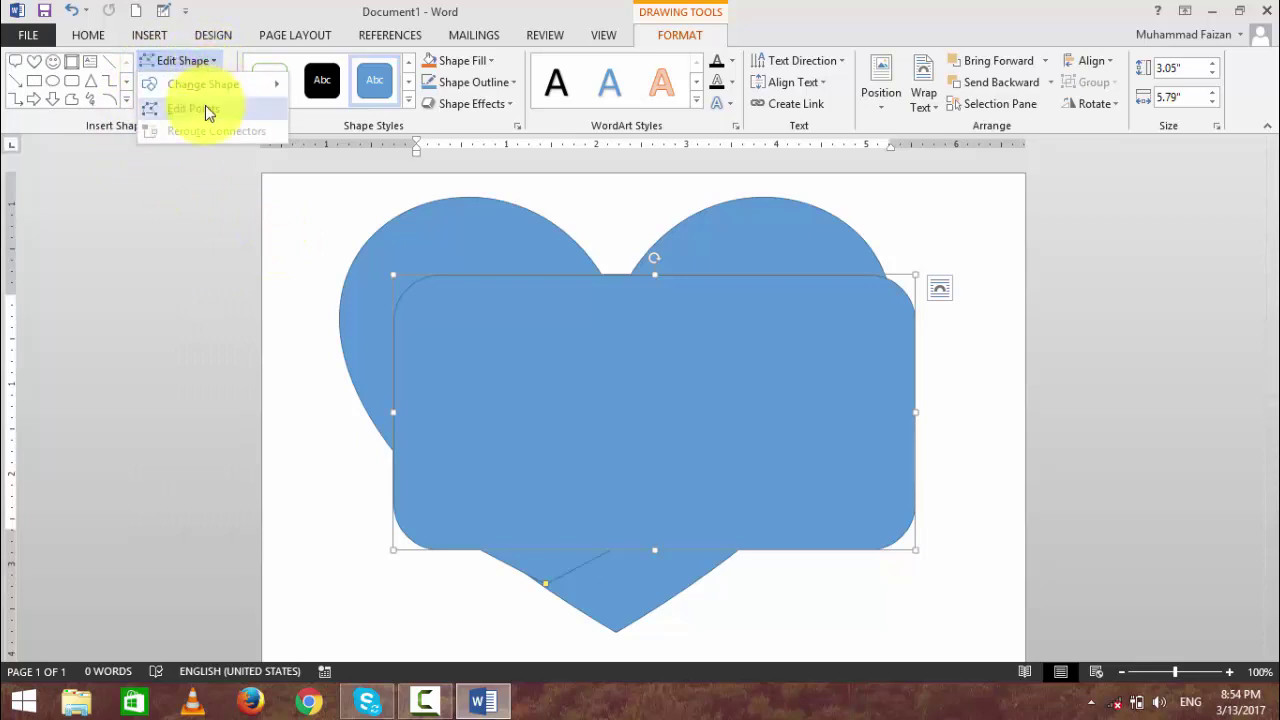
{"action": "left_click", "coordinate": [205, 106]}
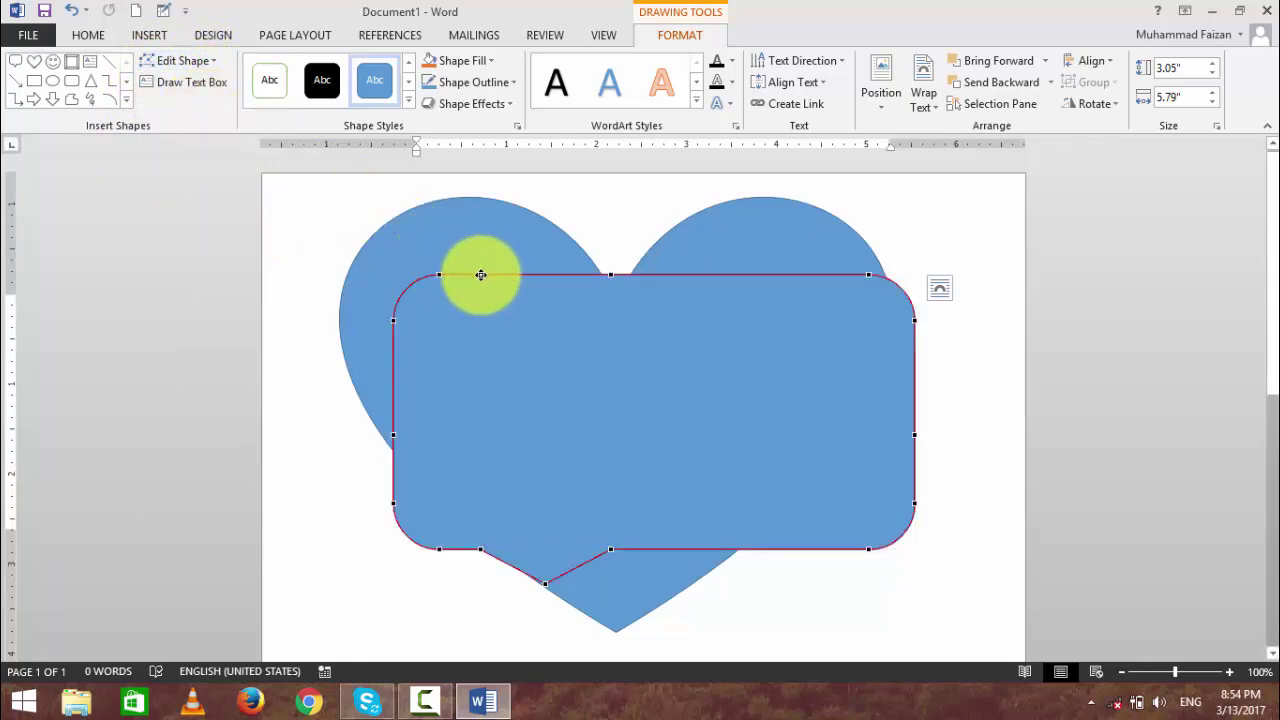
{"action": "left_click_drag", "start_coordinate": [481, 275], "coordinate": [491, 318]}
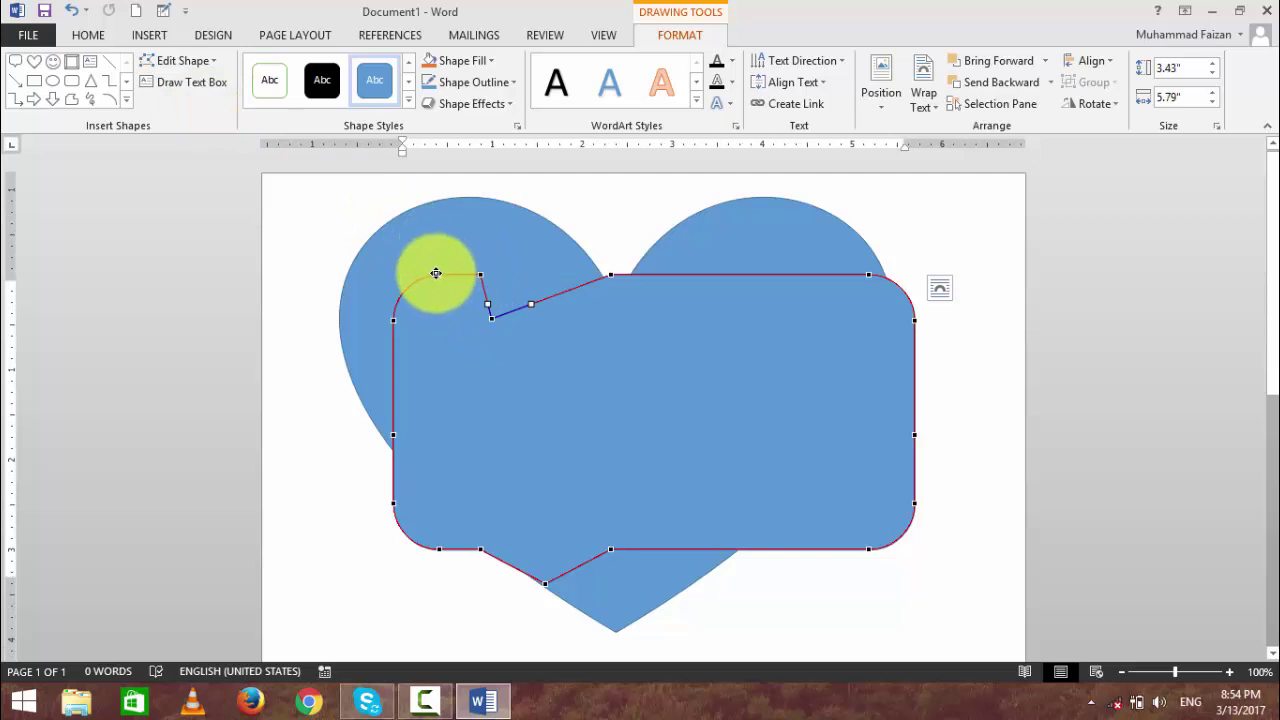
{"action": "left_click_drag", "start_coordinate": [436, 273], "coordinate": [450, 339]}
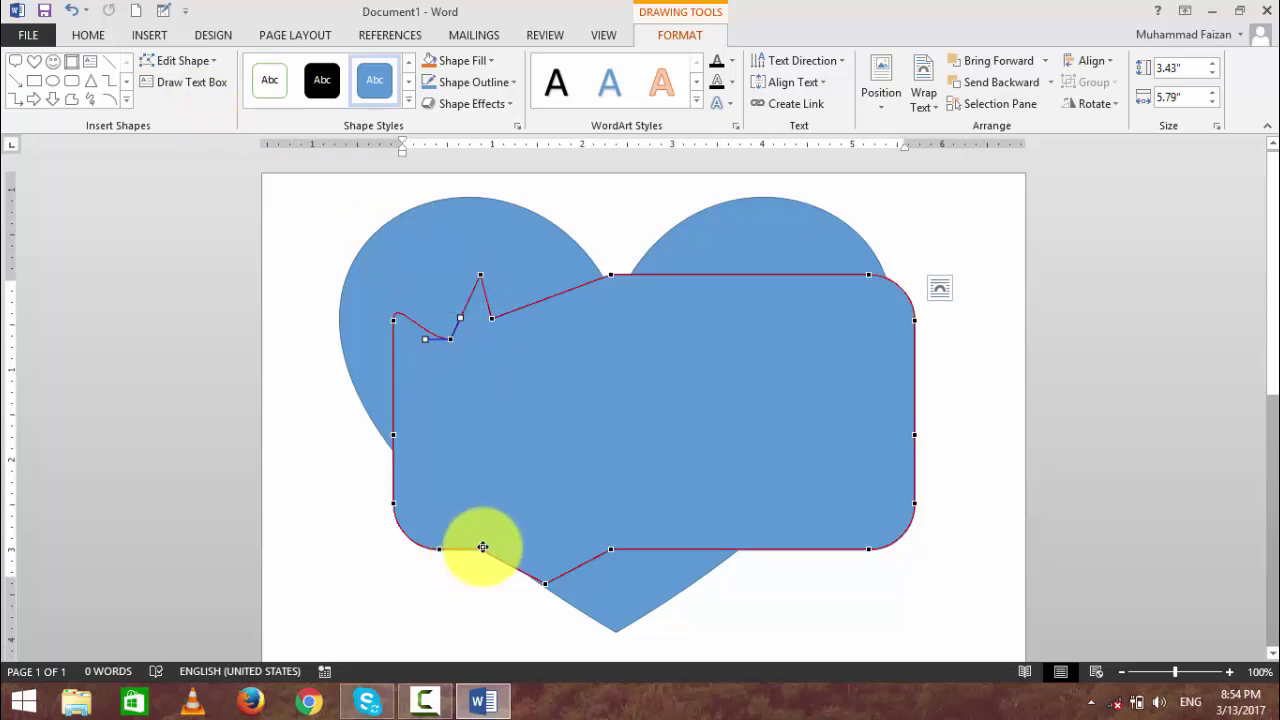
{"action": "left_click_drag", "start_coordinate": [482, 547], "coordinate": [499, 462]}
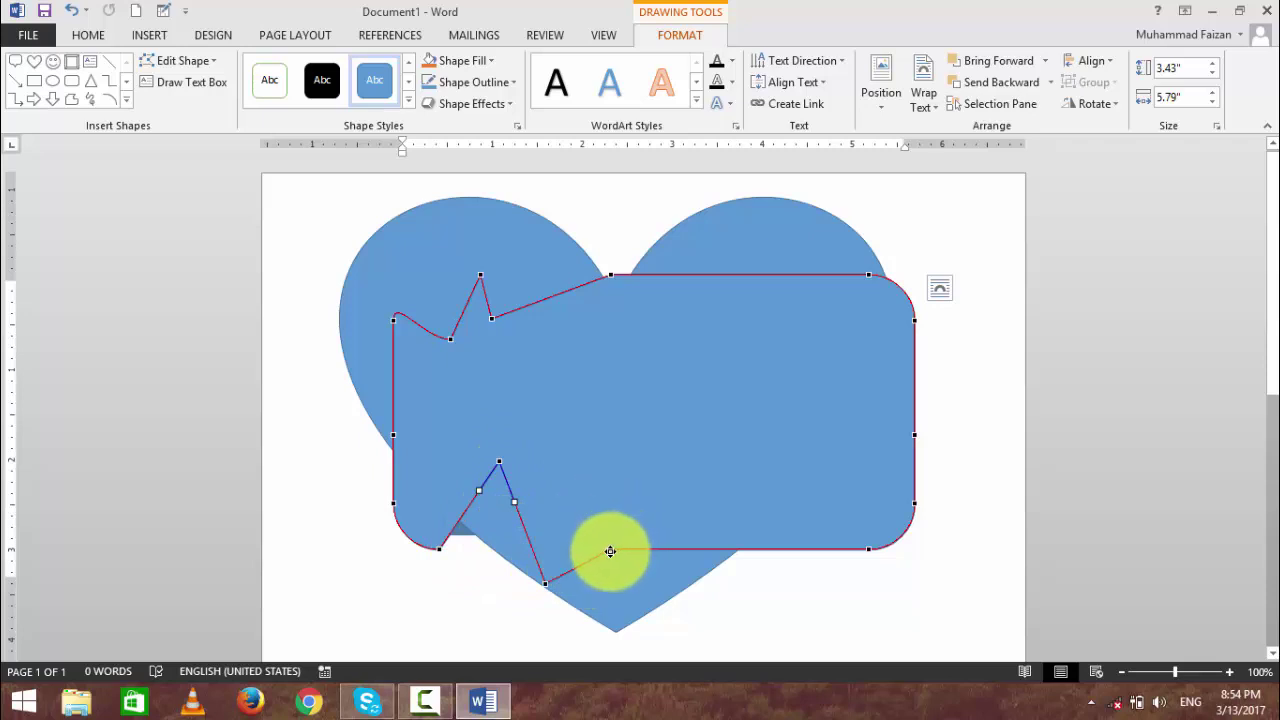
Reshape the right and remaining edges further, then undo the point edits to restore the outline.
{"action": "left_click_drag", "start_coordinate": [611, 549], "coordinate": [618, 465]}
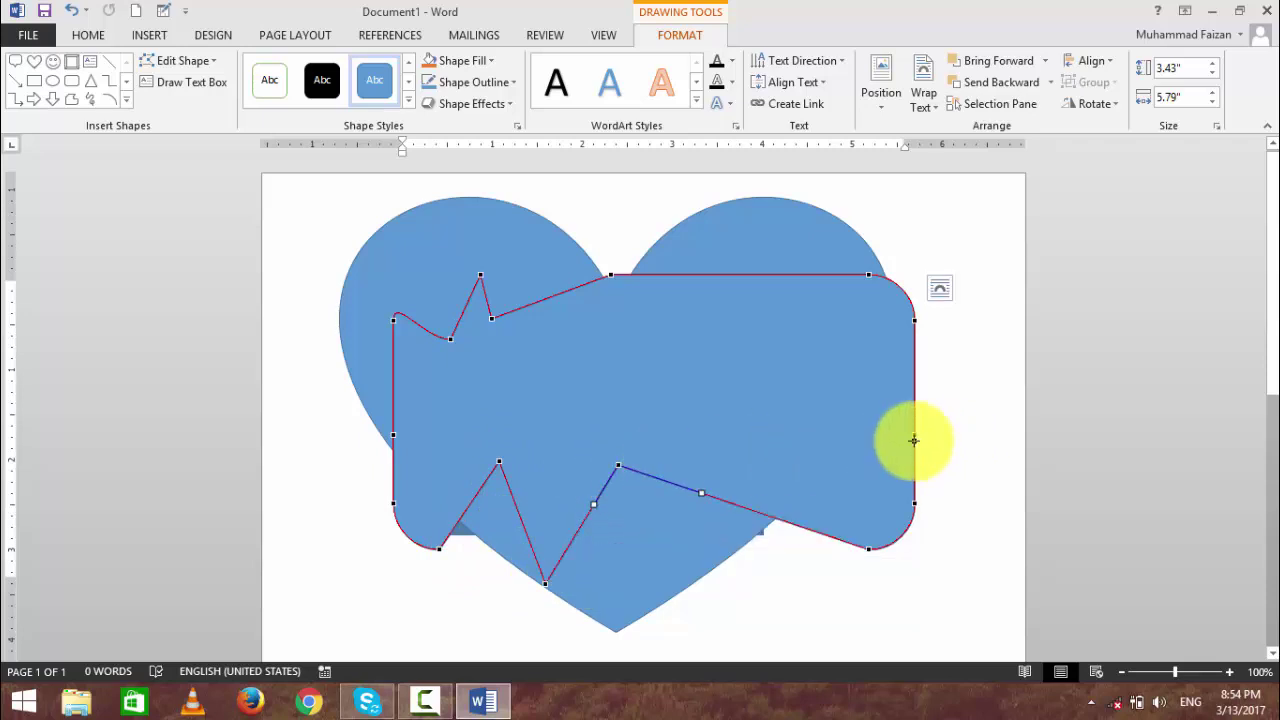
{"action": "left_click_drag", "start_coordinate": [913, 433], "coordinate": [838, 433]}
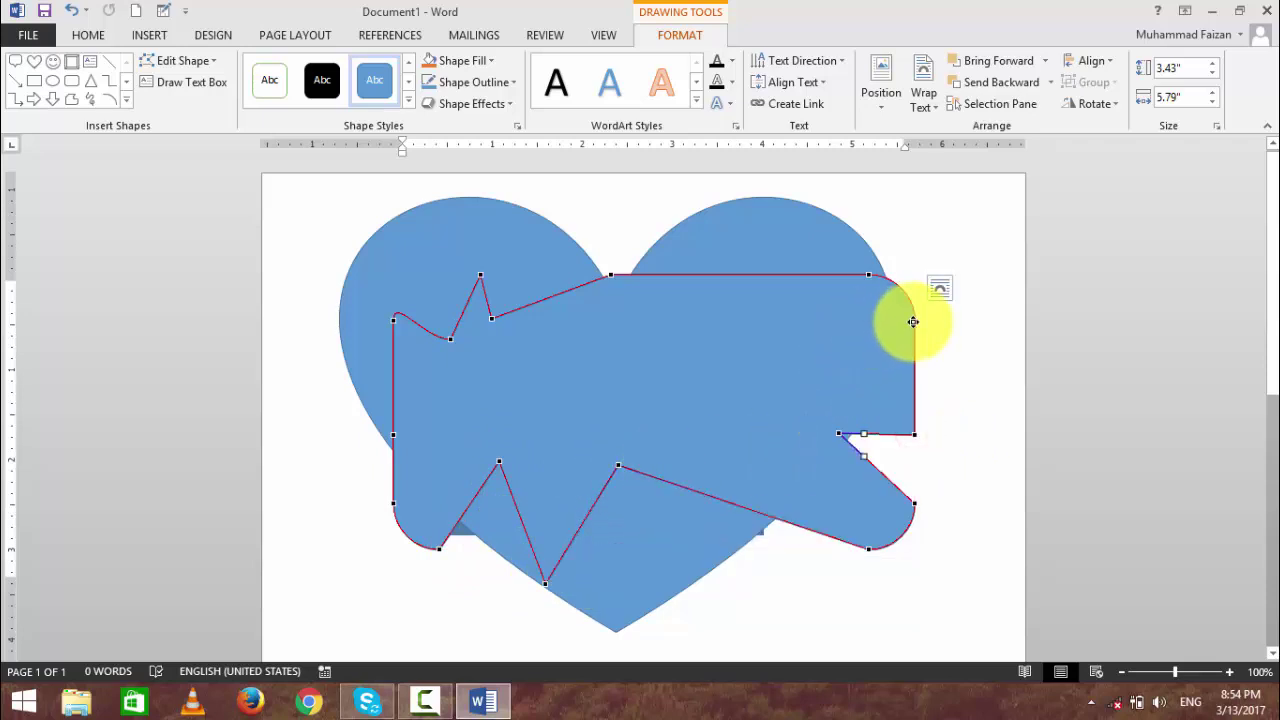
{"action": "left_click_drag", "start_coordinate": [916, 324], "coordinate": [793, 328]}
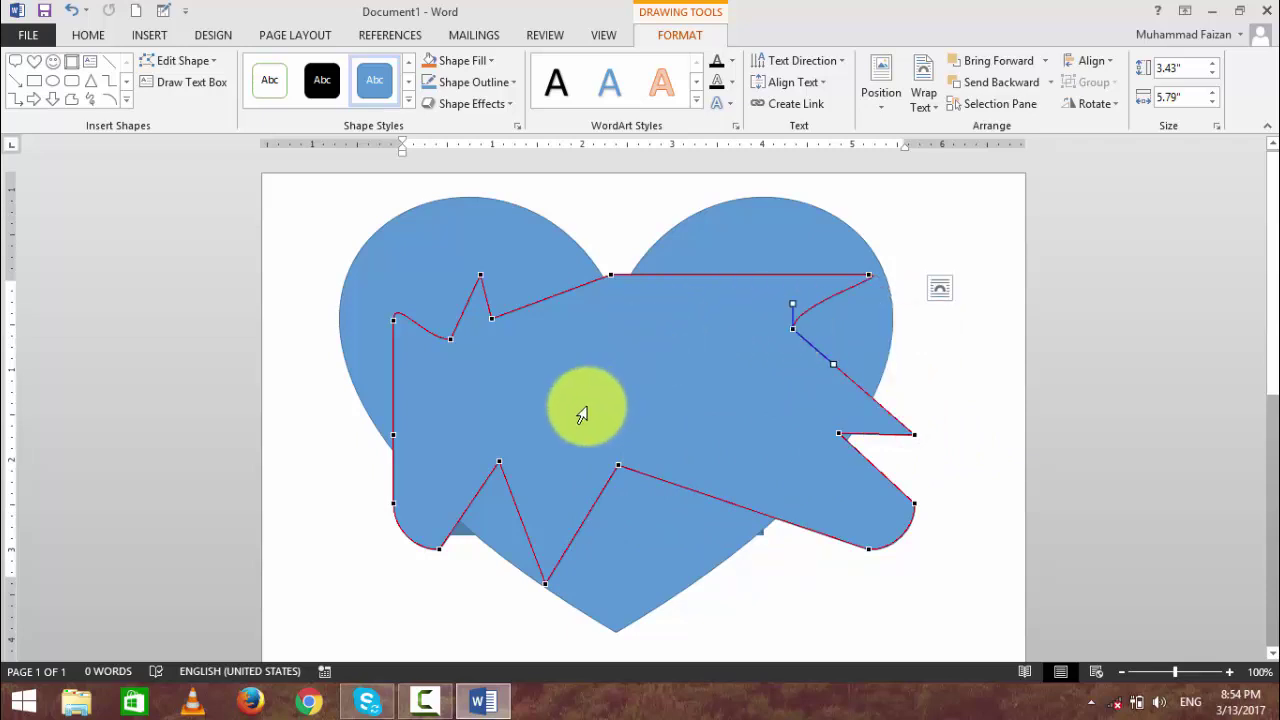
{"action": "left_click_drag", "start_coordinate": [455, 325], "coordinate": [455, 326]}
{"action": "left_click_drag", "start_coordinate": [611, 274], "coordinate": [642, 365]}
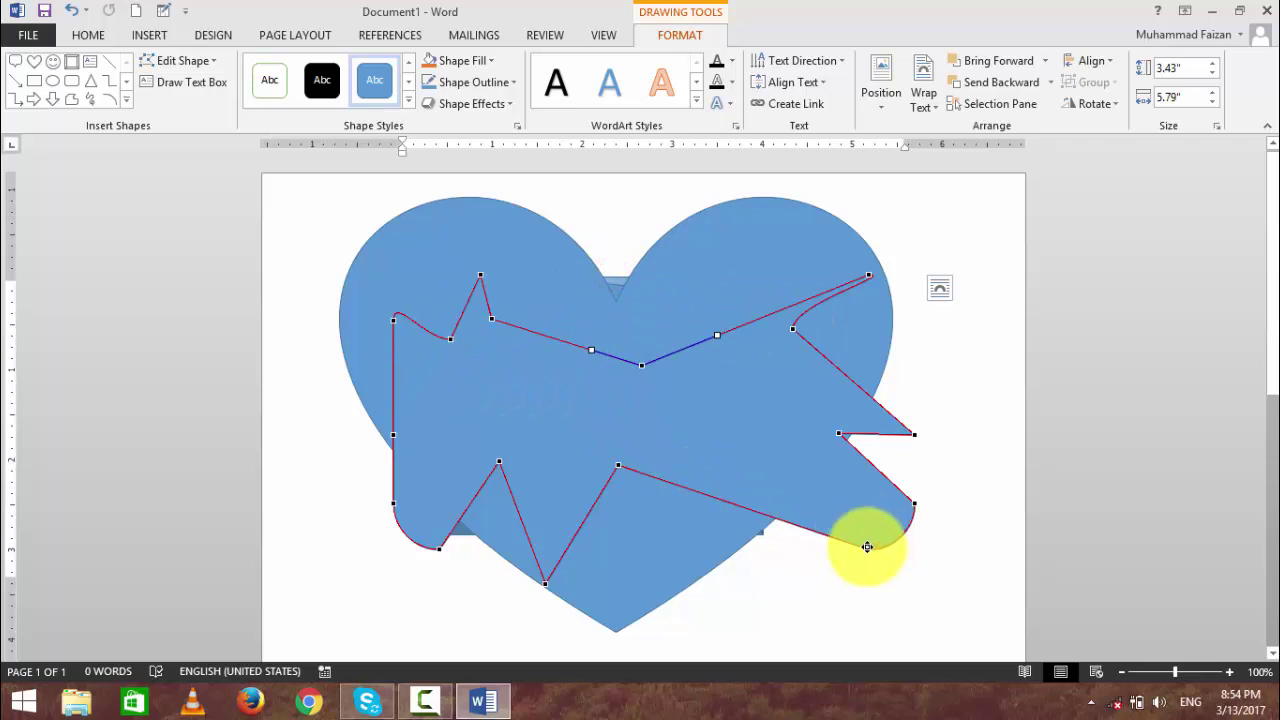
{"action": "left_click_drag", "start_coordinate": [867, 547], "coordinate": [814, 496]}
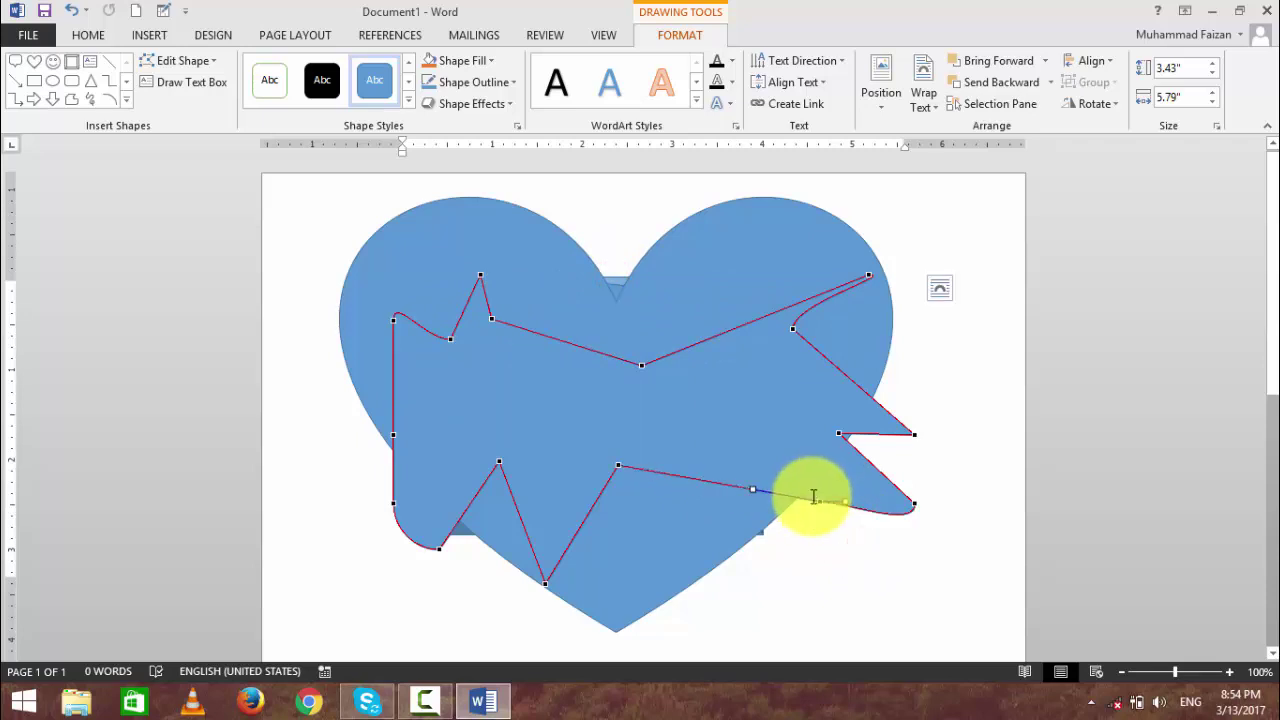
{"action": "key", "text": "ctrl+z"}
{"action": "key", "text": "ctrl+z"}
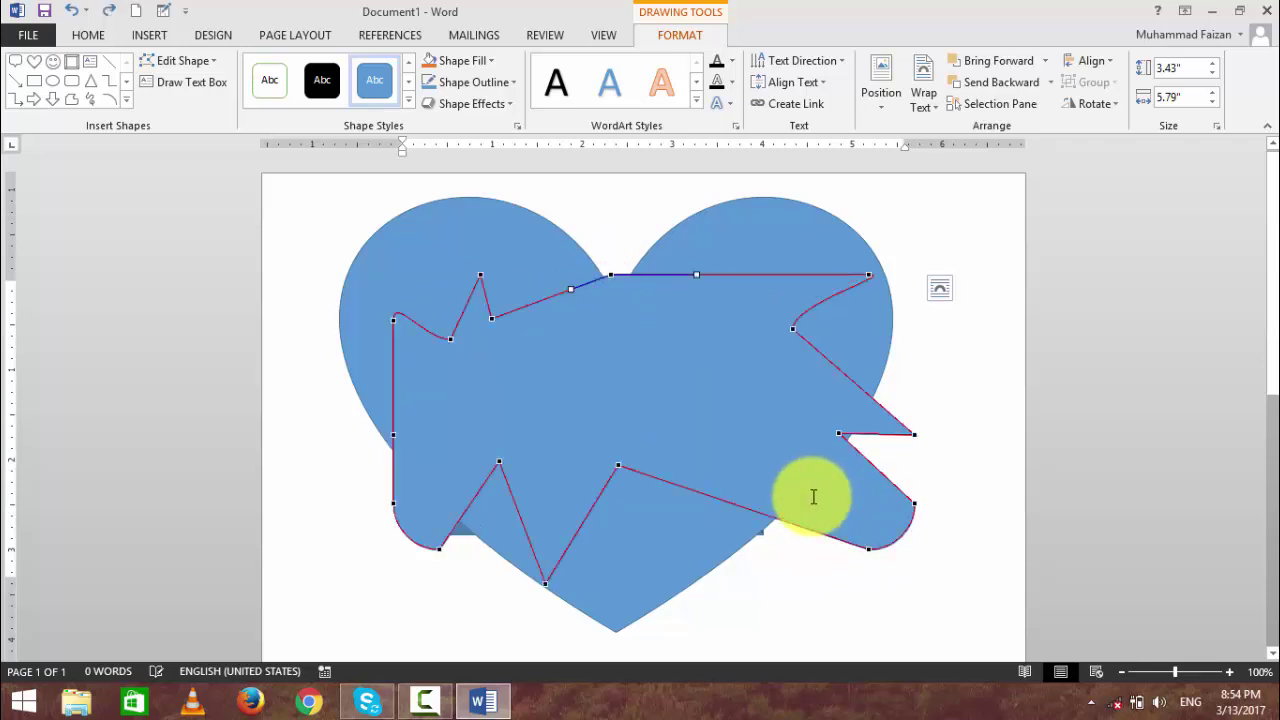
{"action": "key", "text": "ctrl+z"}
{"action": "key", "text": "ctrl+z"}
{"action": "key", "text": "ctrl+z"}
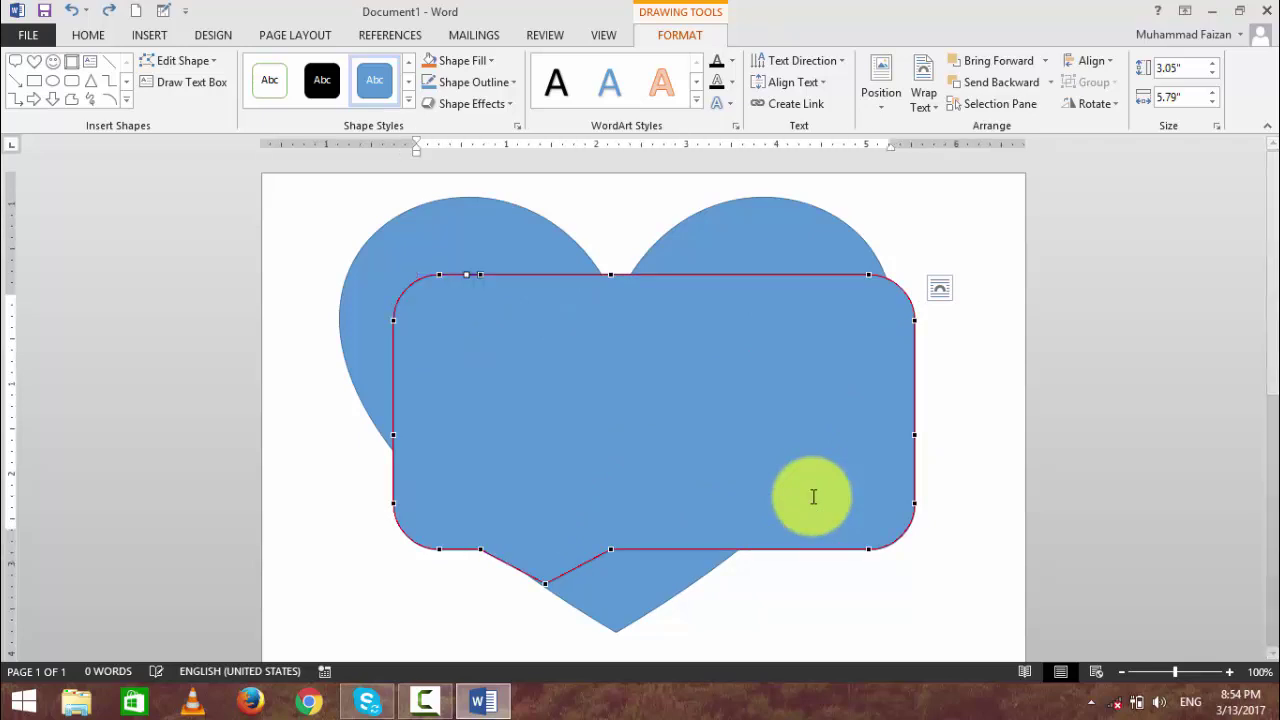
{"action": "left_click", "coordinate": [175, 82]}
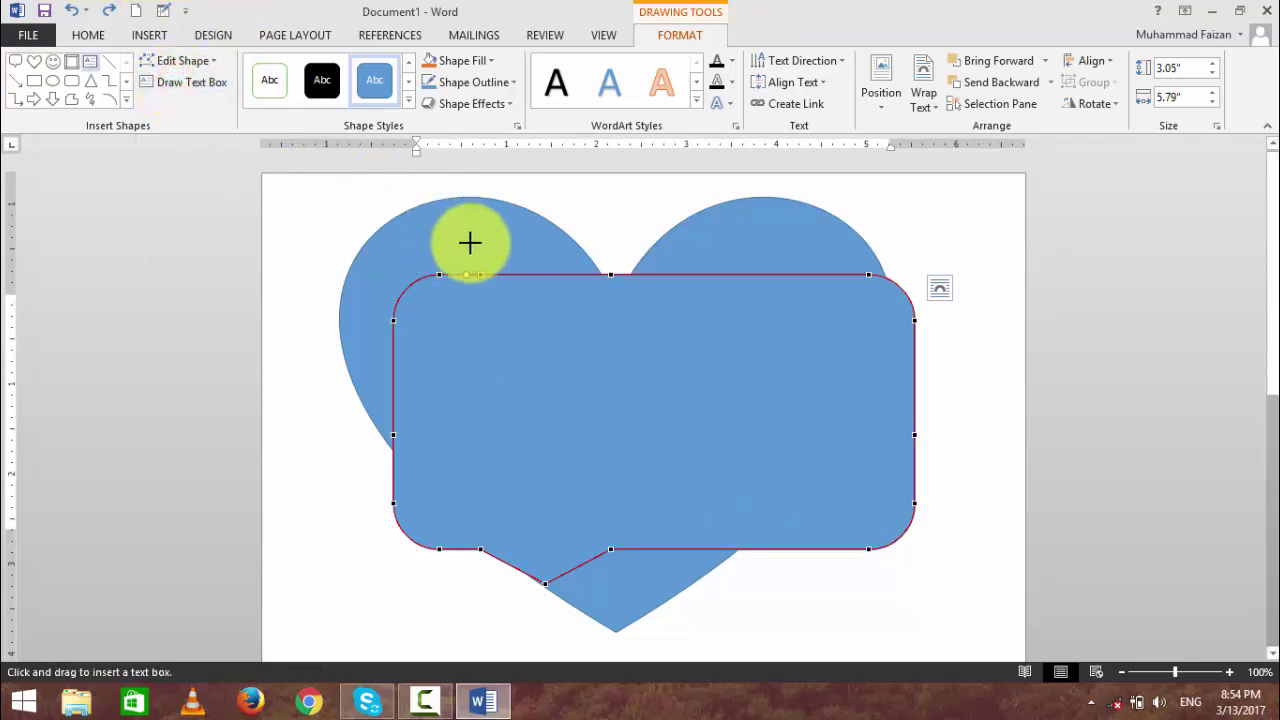
{"action": "left_click_drag", "start_coordinate": [441, 243], "coordinate": [845, 481]}
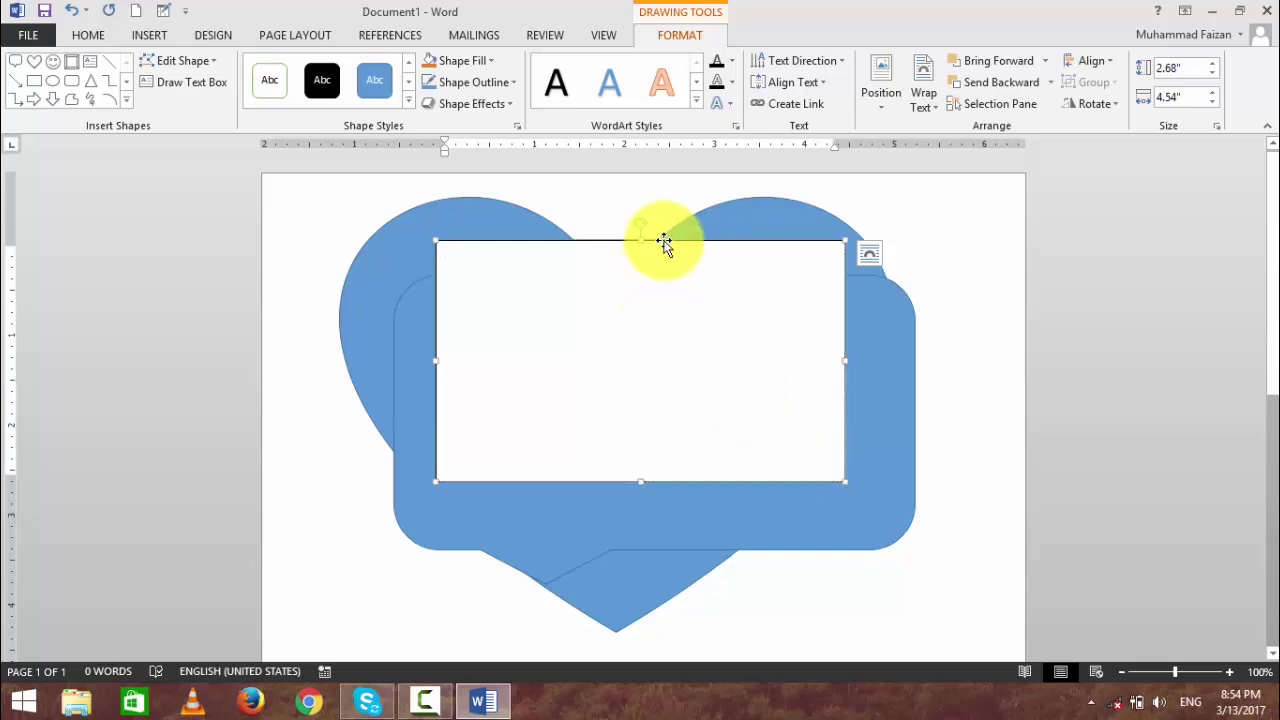
{"action": "key", "text": "Delete"}
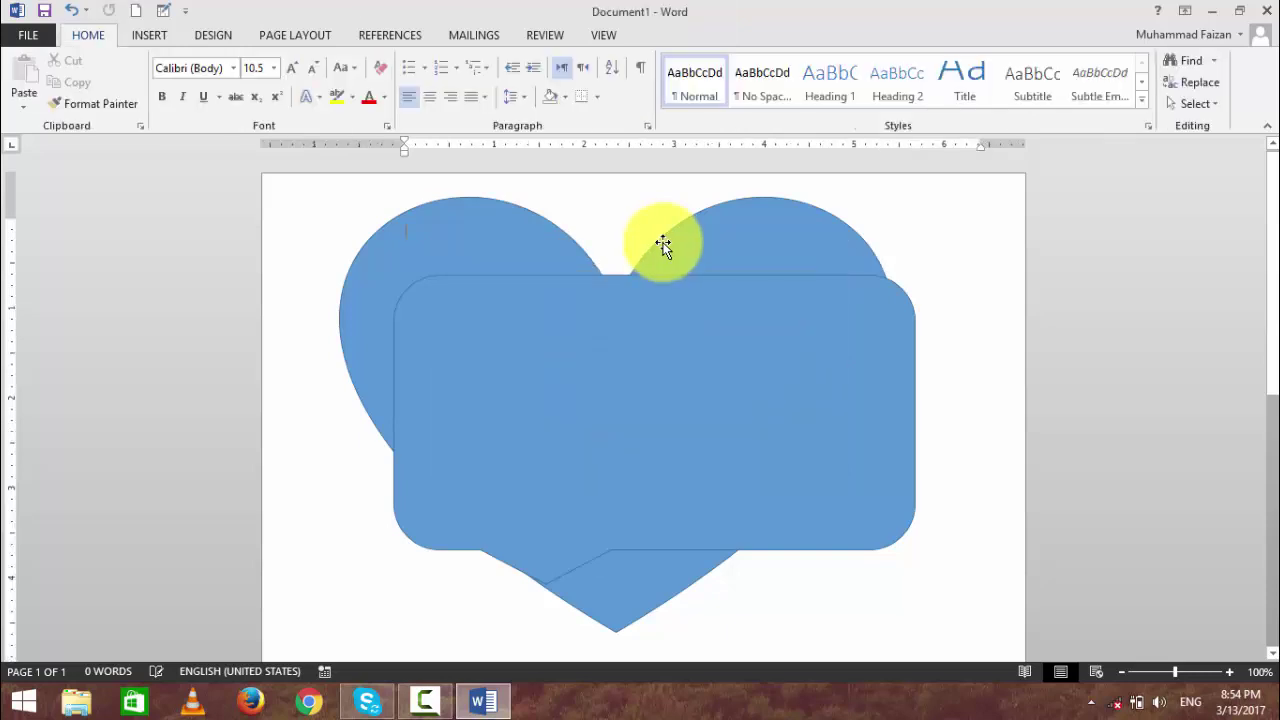
{"action": "left_click", "coordinate": [148, 36]}
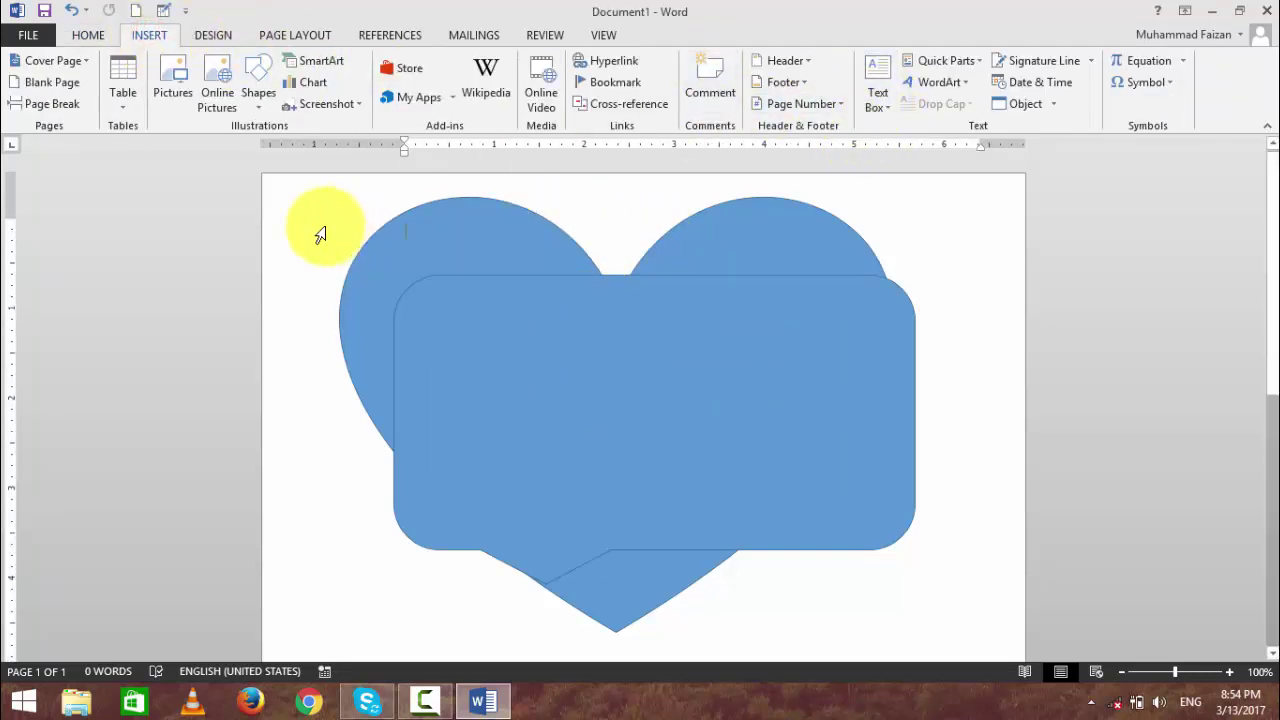
{"action": "left_click", "coordinate": [719, 452]}
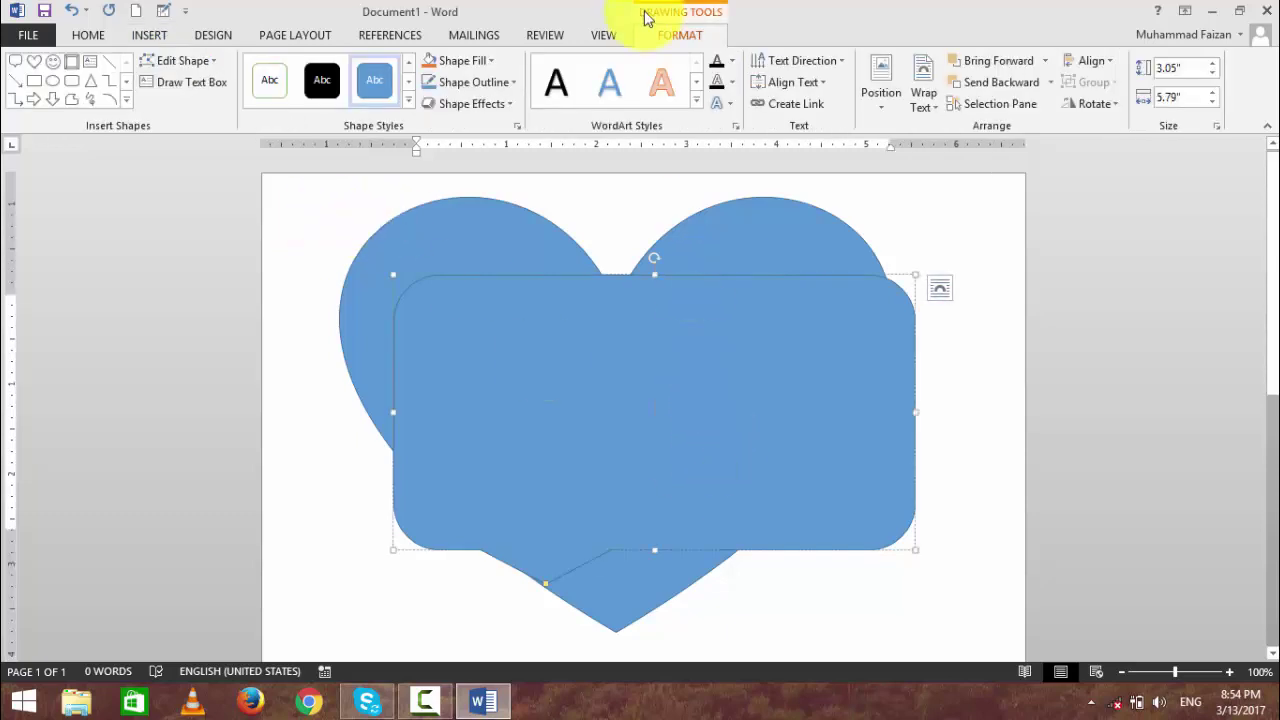
Try yellow, dark blue and green shape styles, then settle on the orange gradient style.
{"action": "left_click", "coordinate": [408, 104]}
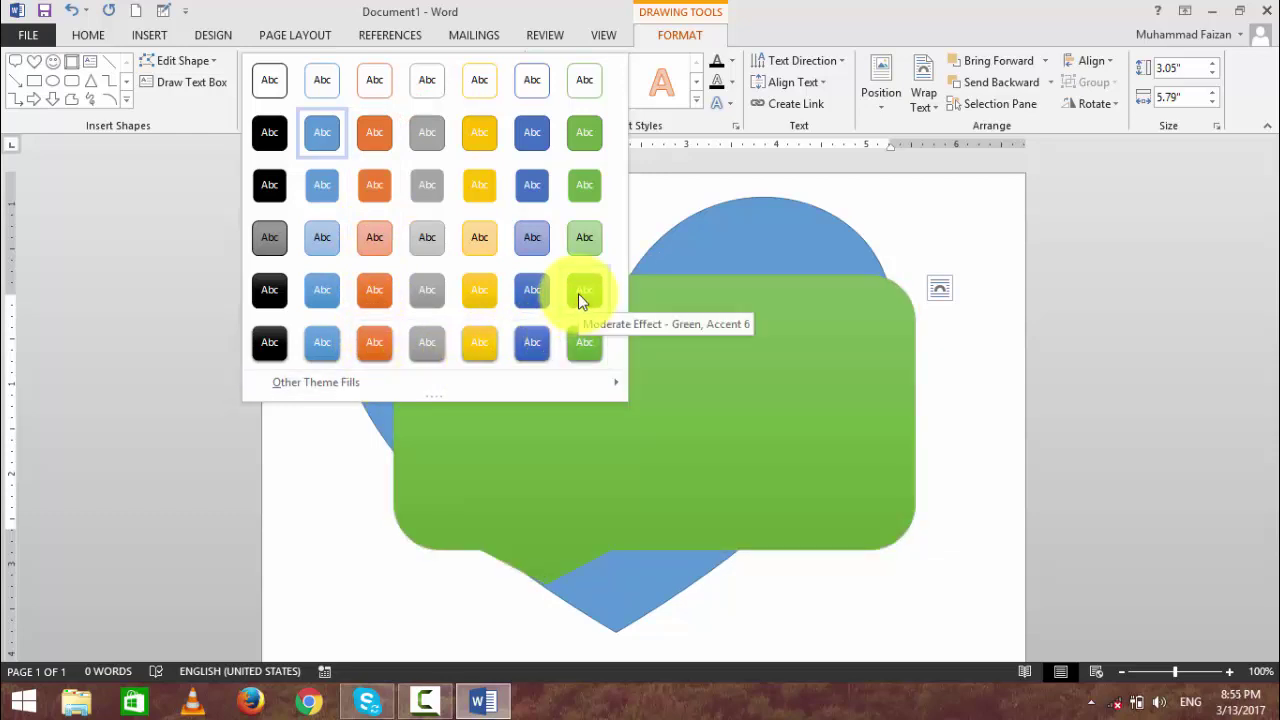
{"action": "left_click", "coordinate": [481, 303]}
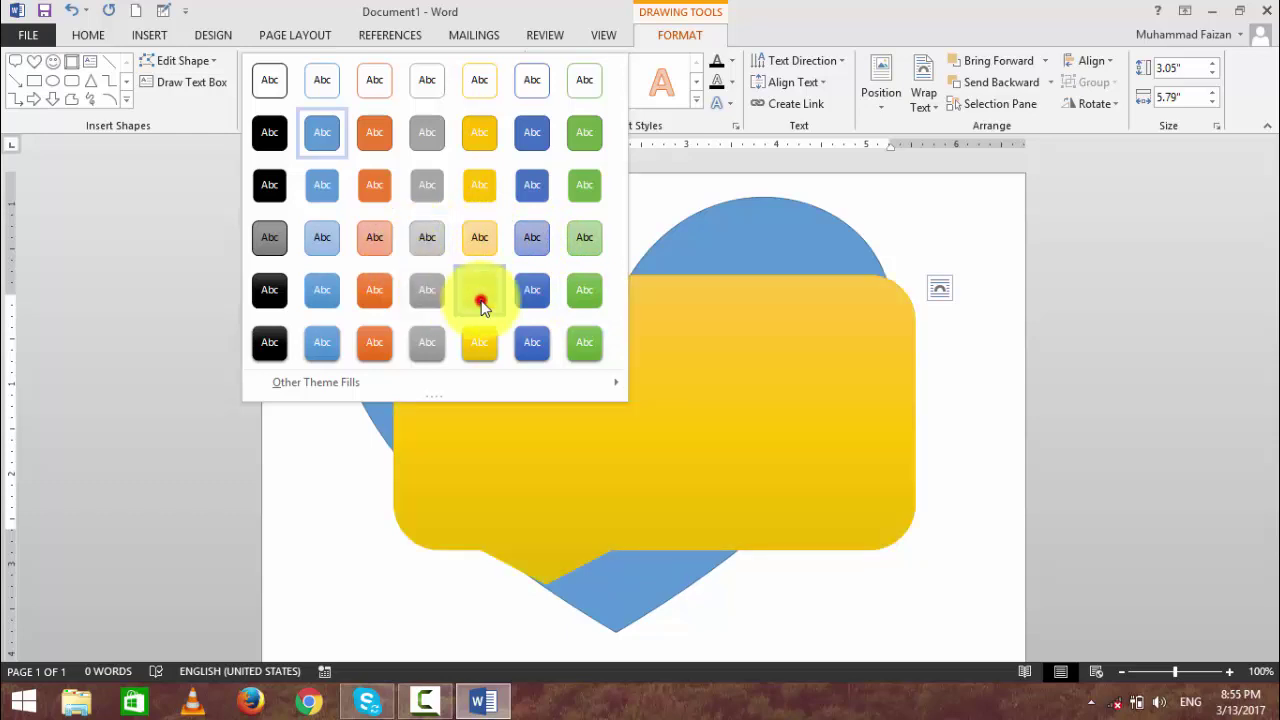
{"action": "left_click", "coordinate": [409, 104]}
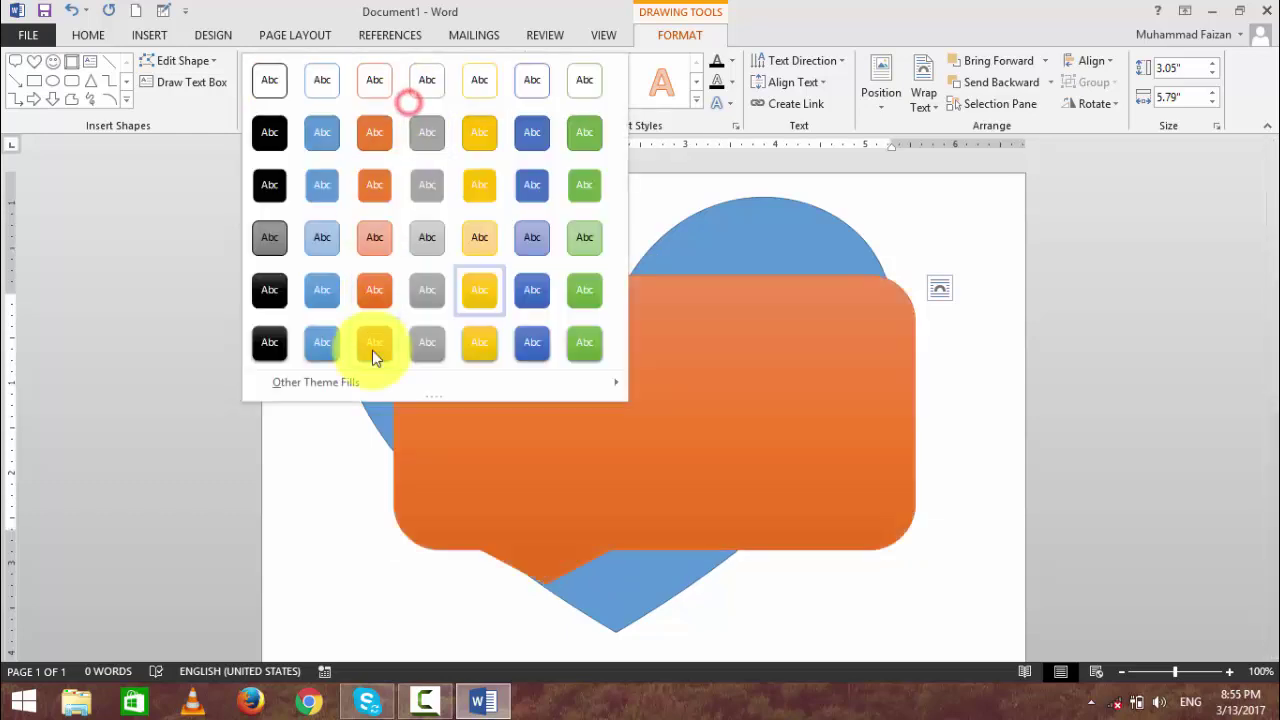
{"action": "mouse_move", "coordinate": [529, 388]}
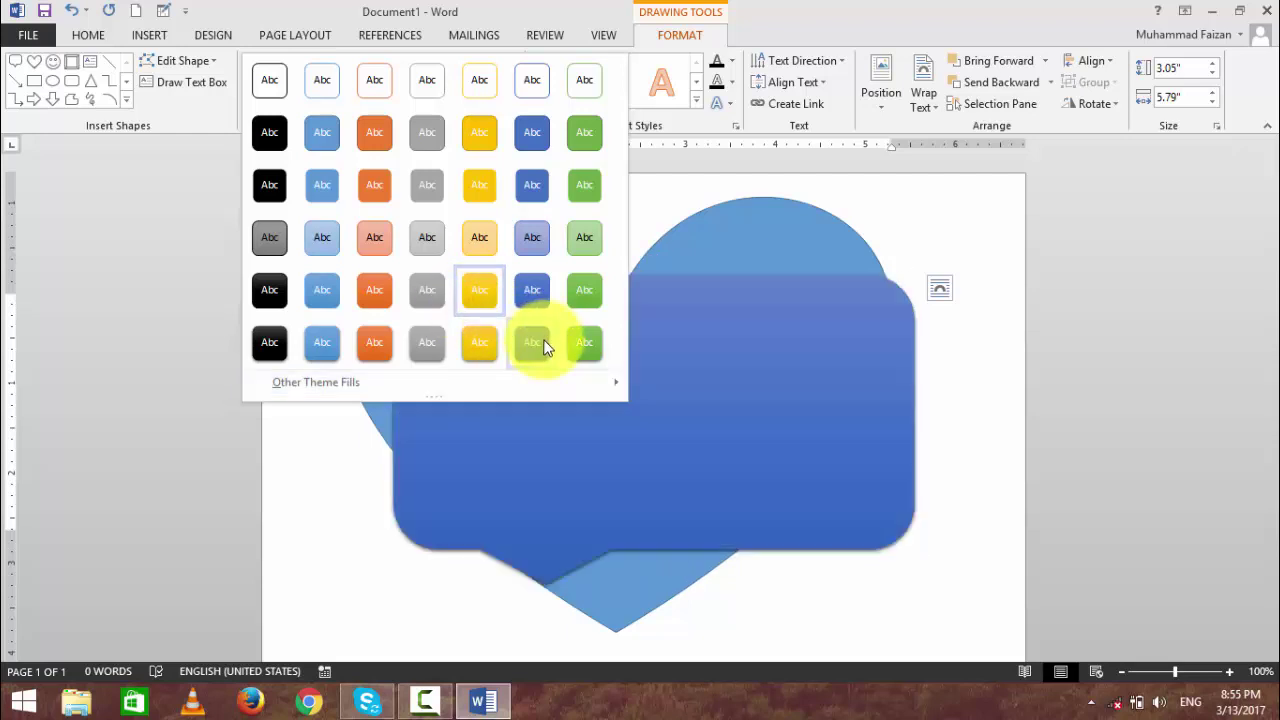
{"action": "left_click", "coordinate": [535, 343]}
{"action": "left_click", "coordinate": [374, 88]}
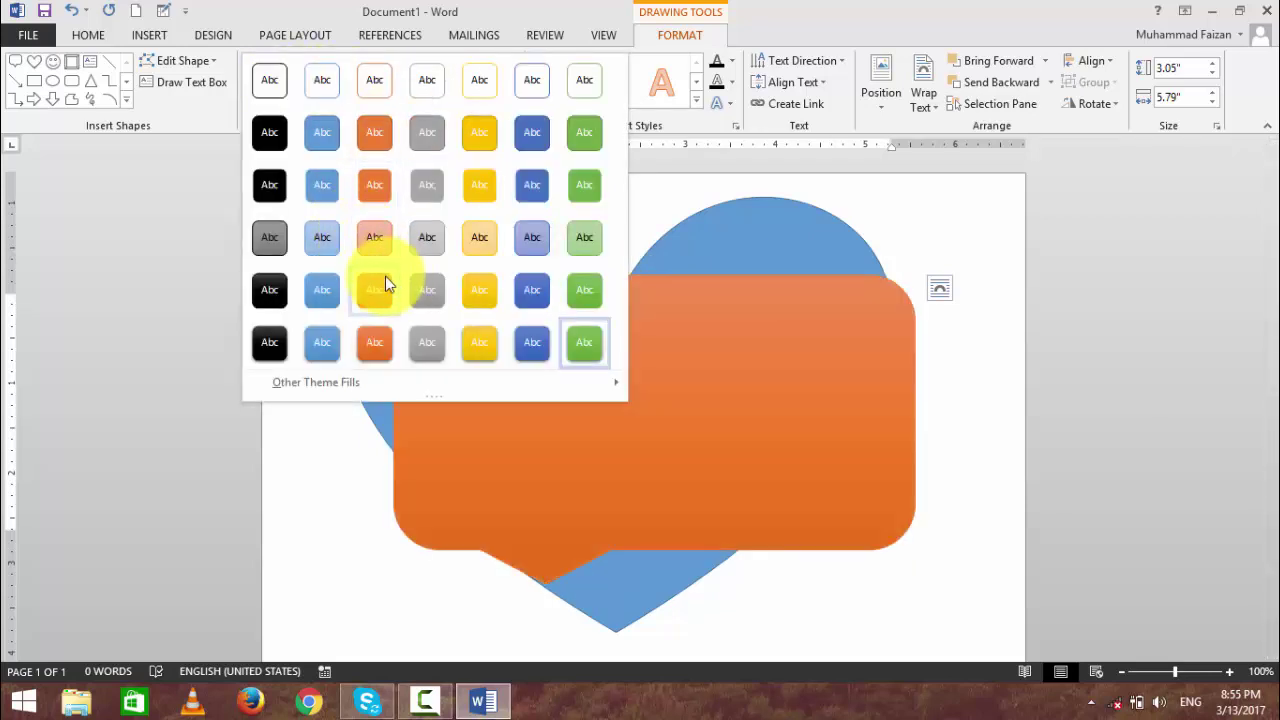
{"action": "left_click", "coordinate": [380, 285]}
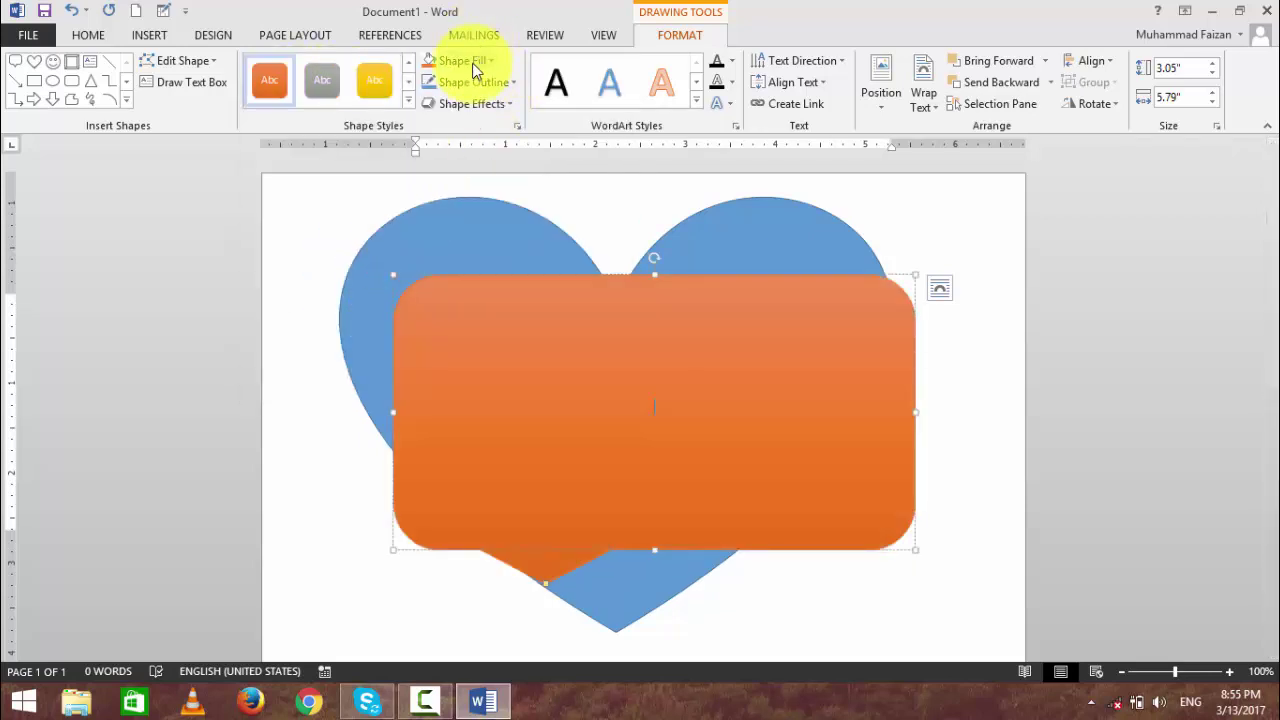
{"action": "left_click", "coordinate": [472, 63]}
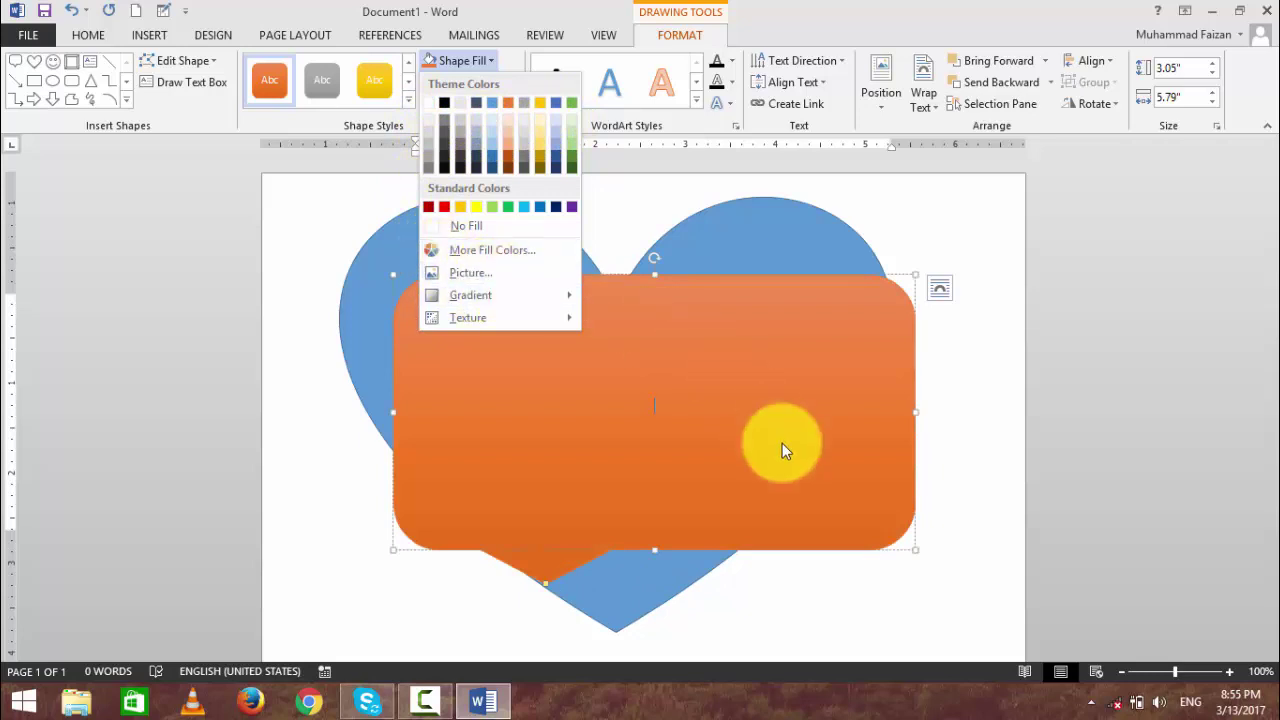
{"action": "left_click", "coordinate": [466, 273]}
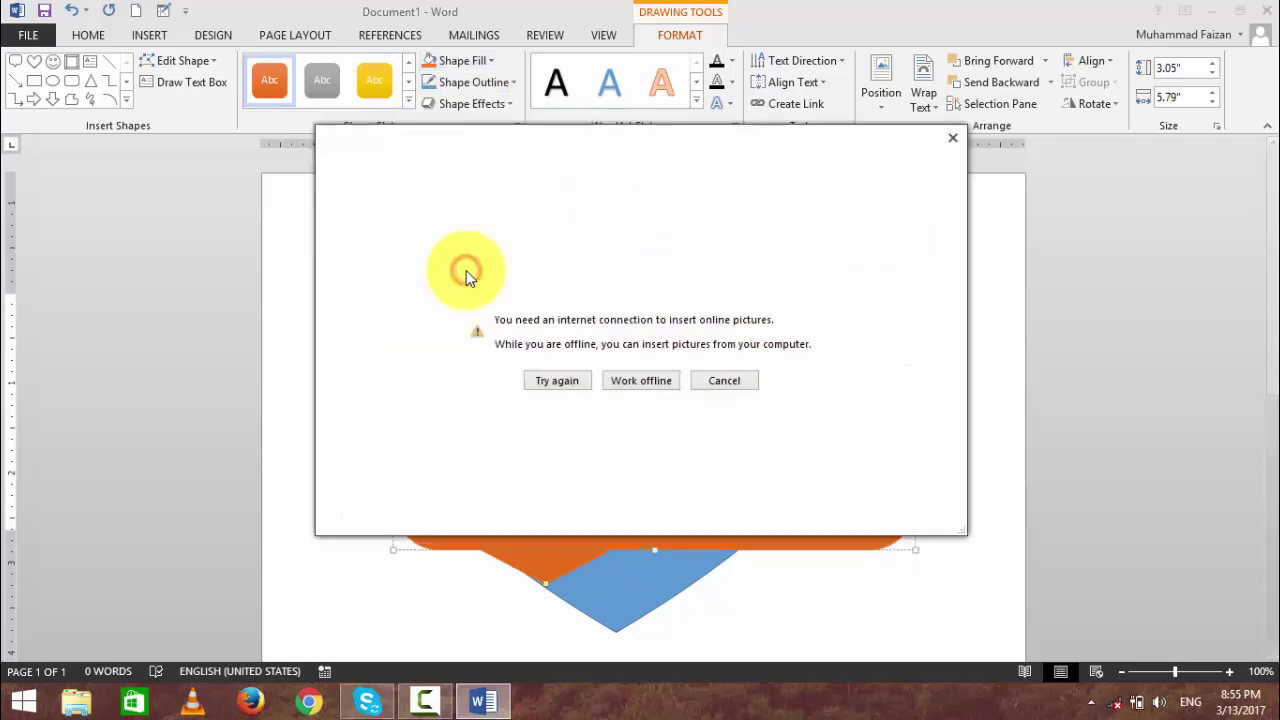
{"action": "left_click", "coordinate": [652, 386]}
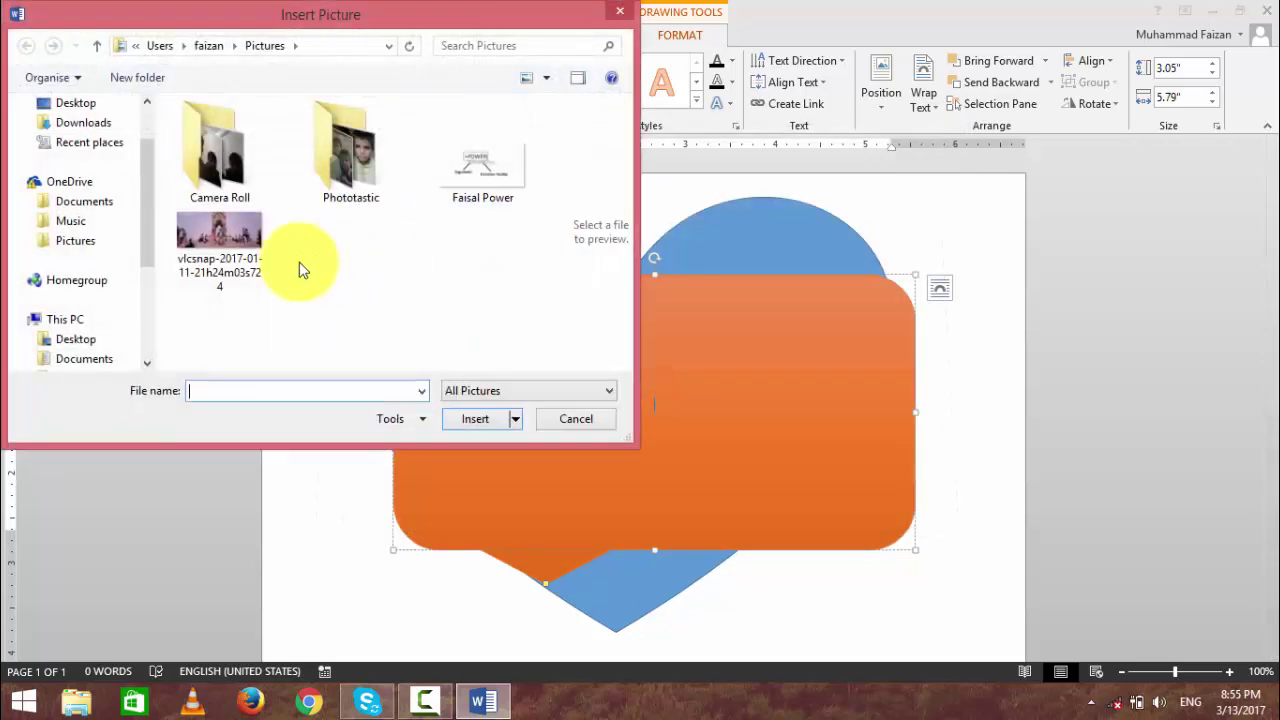
{"action": "left_click", "coordinate": [240, 255]}
{"action": "left_click", "coordinate": [487, 424]}
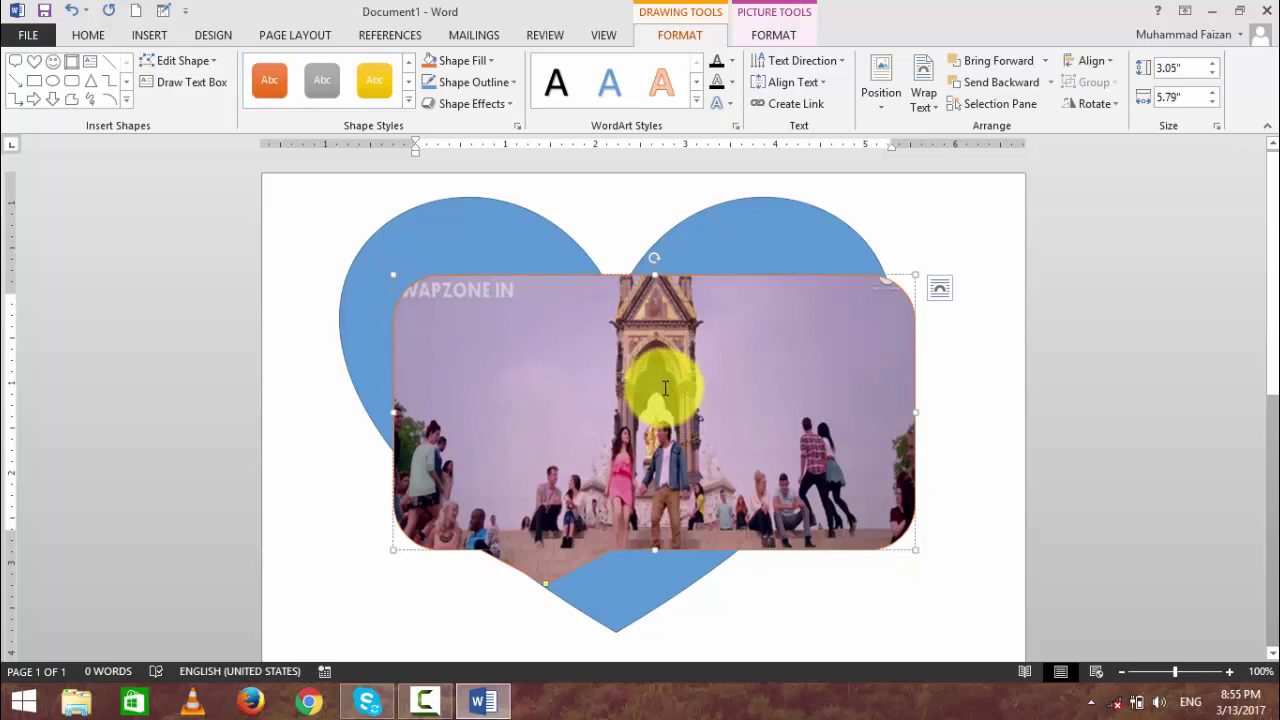
{"action": "type", "text": "fdsfdsfd"}
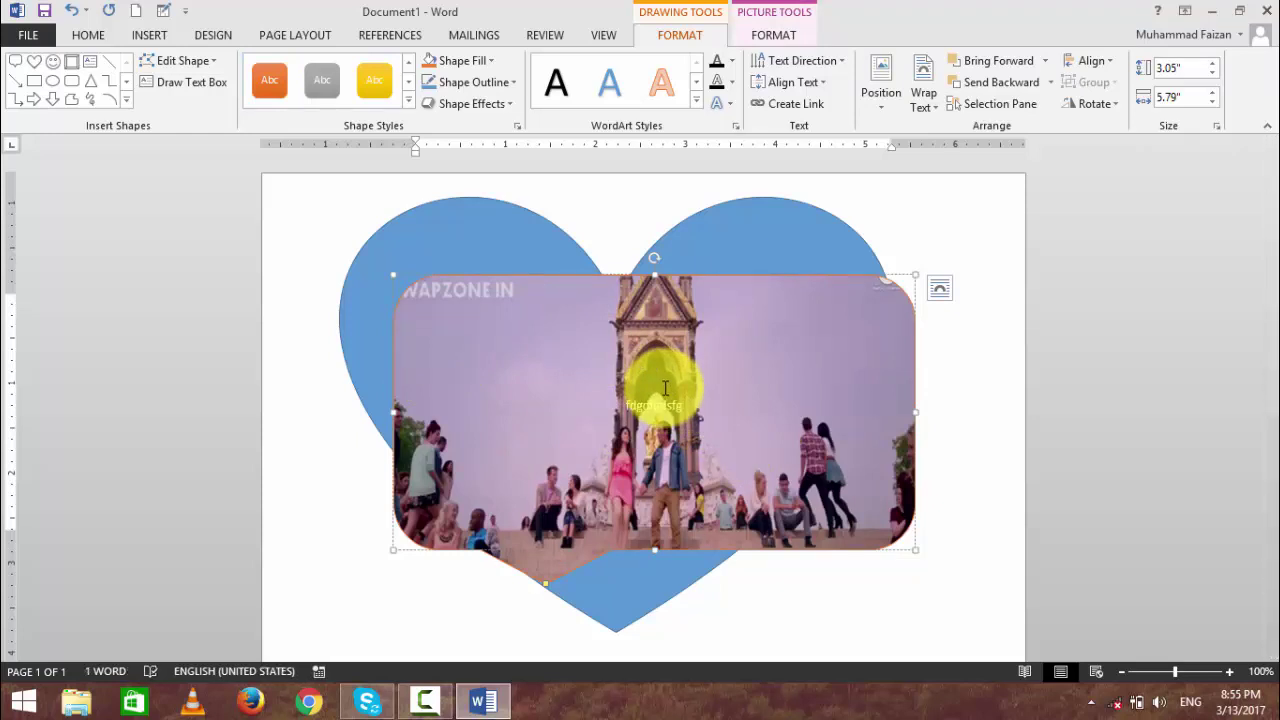
{"action": "key", "text": "ctrl+a"}
{"action": "key", "text": "Delete"}
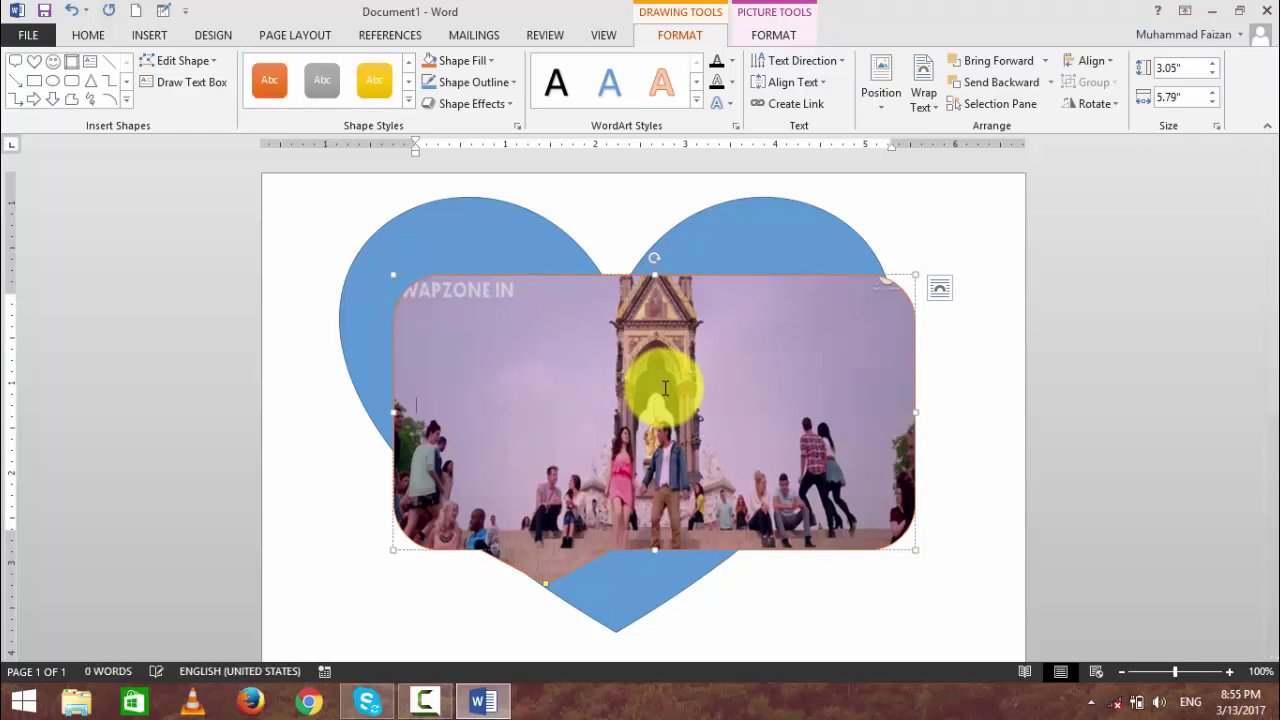
Fill the callout with the Water droplets texture in place of the crowd photo.
{"action": "left_click", "coordinate": [461, 61]}
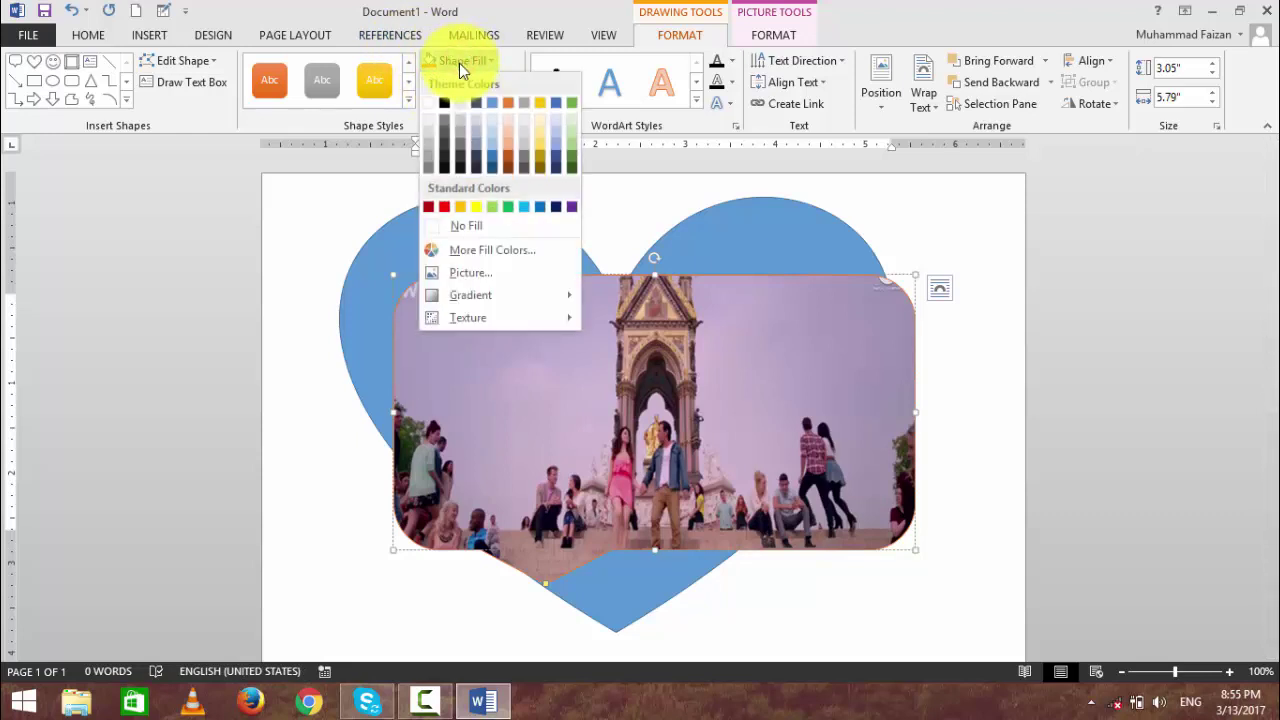
{"action": "mouse_move", "coordinate": [503, 297]}
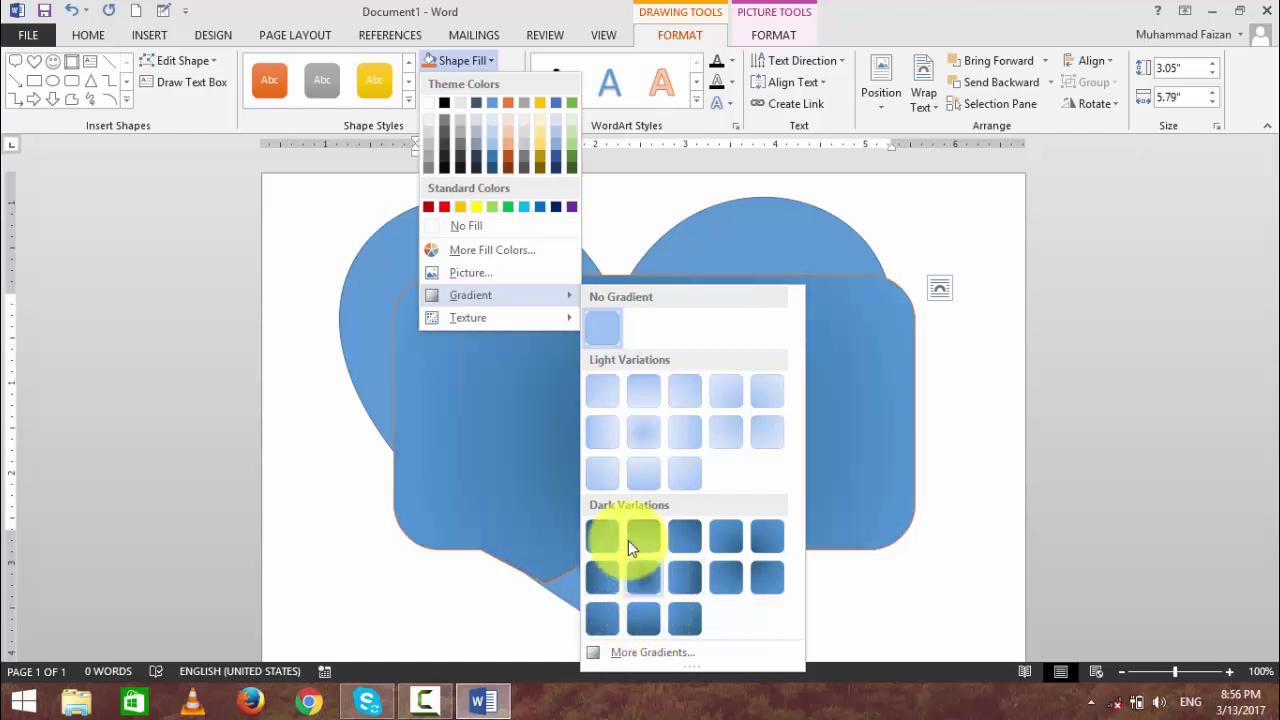
{"action": "mouse_move", "coordinate": [477, 317]}
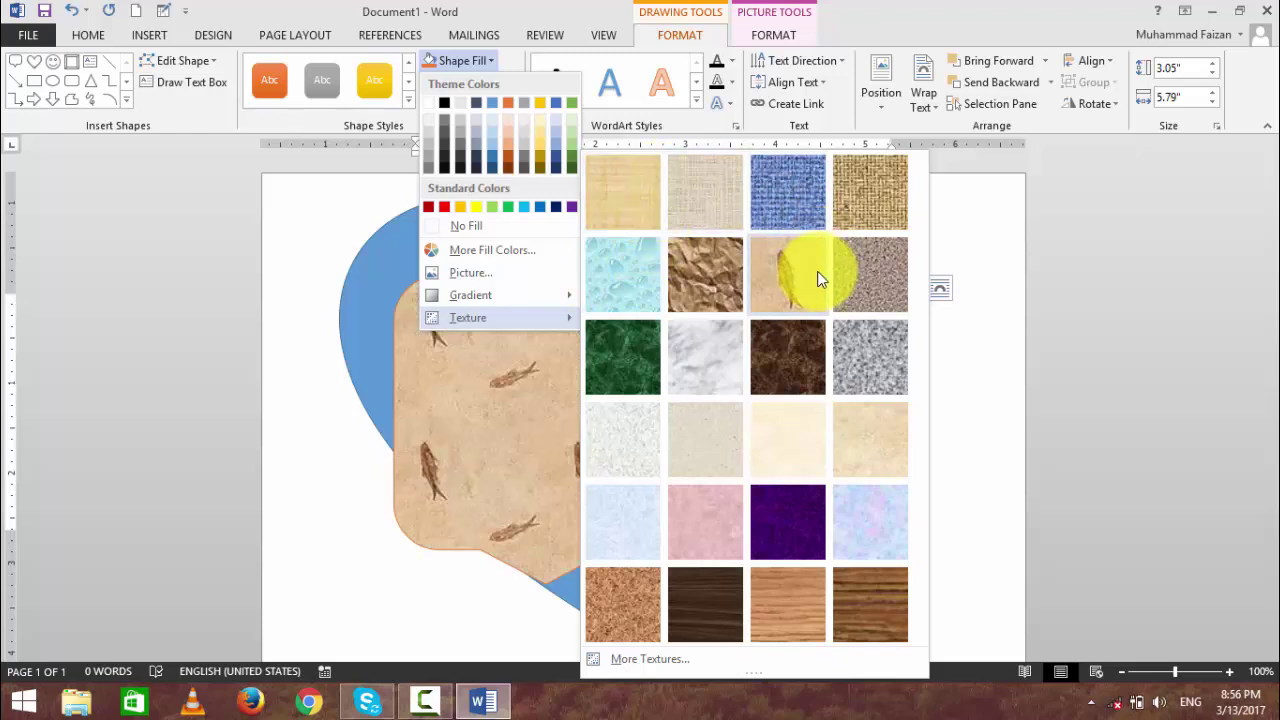
{"action": "left_click", "coordinate": [632, 280]}
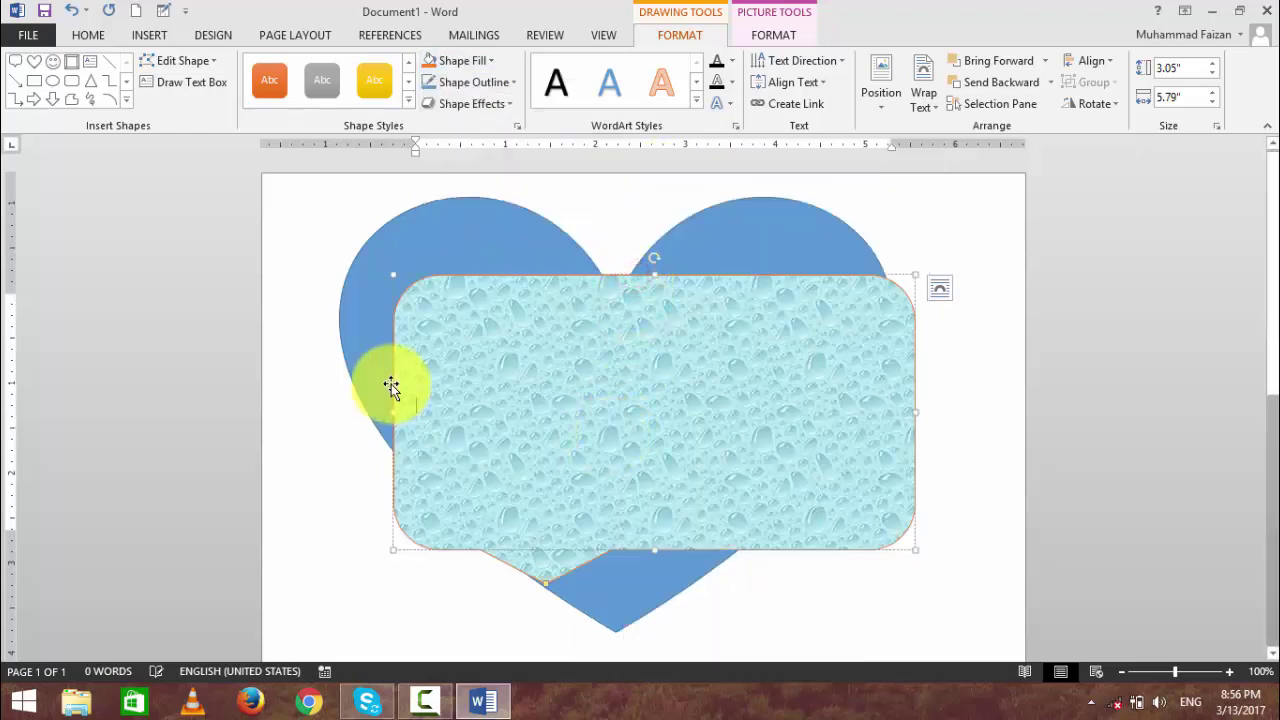
{"action": "left_click", "coordinate": [468, 60]}
{"action": "mouse_move", "coordinate": [468, 318]}
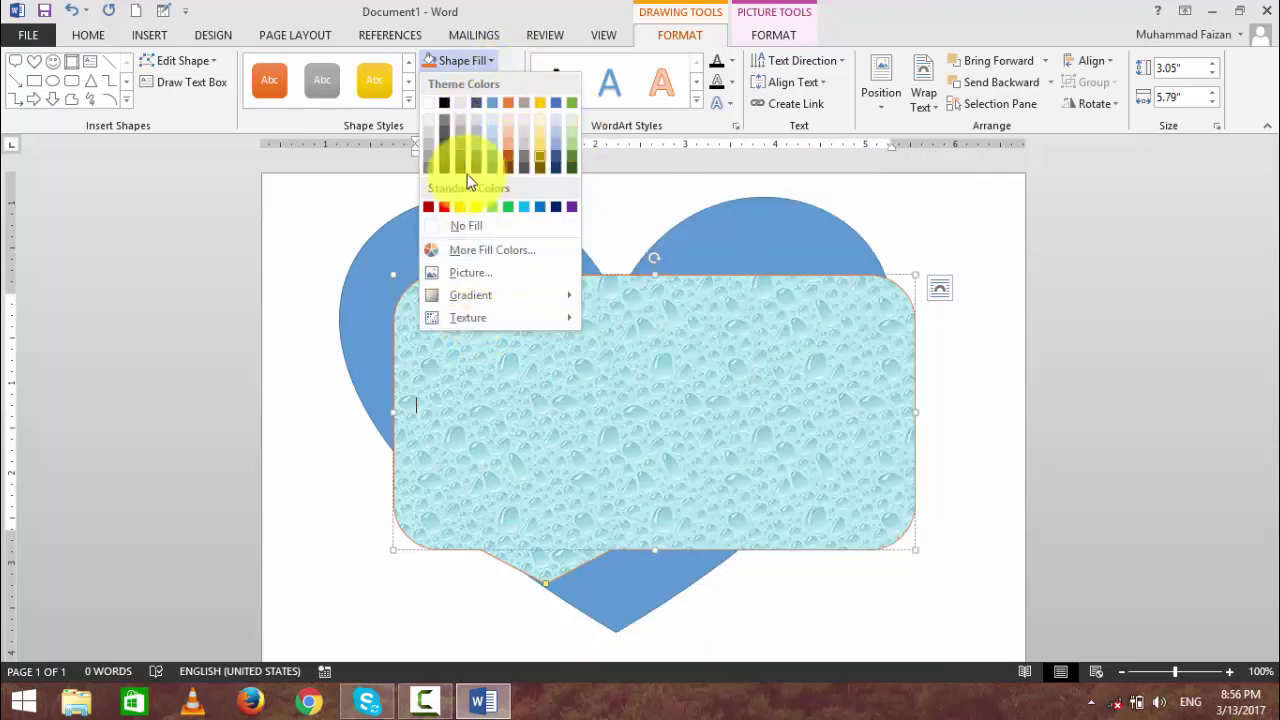
{"action": "left_click", "coordinate": [603, 218]}
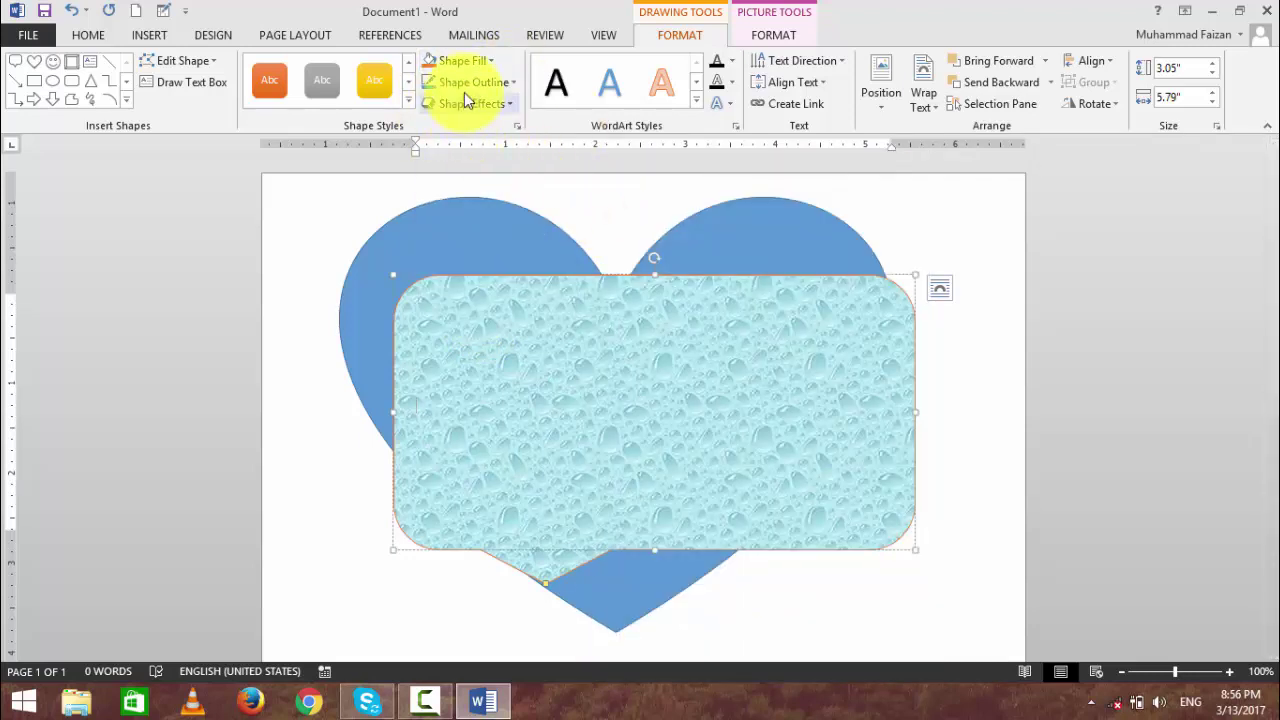
Give the water-droplet callout a black outline with a 6 pt weight.
{"action": "left_click", "coordinate": [644, 298]}
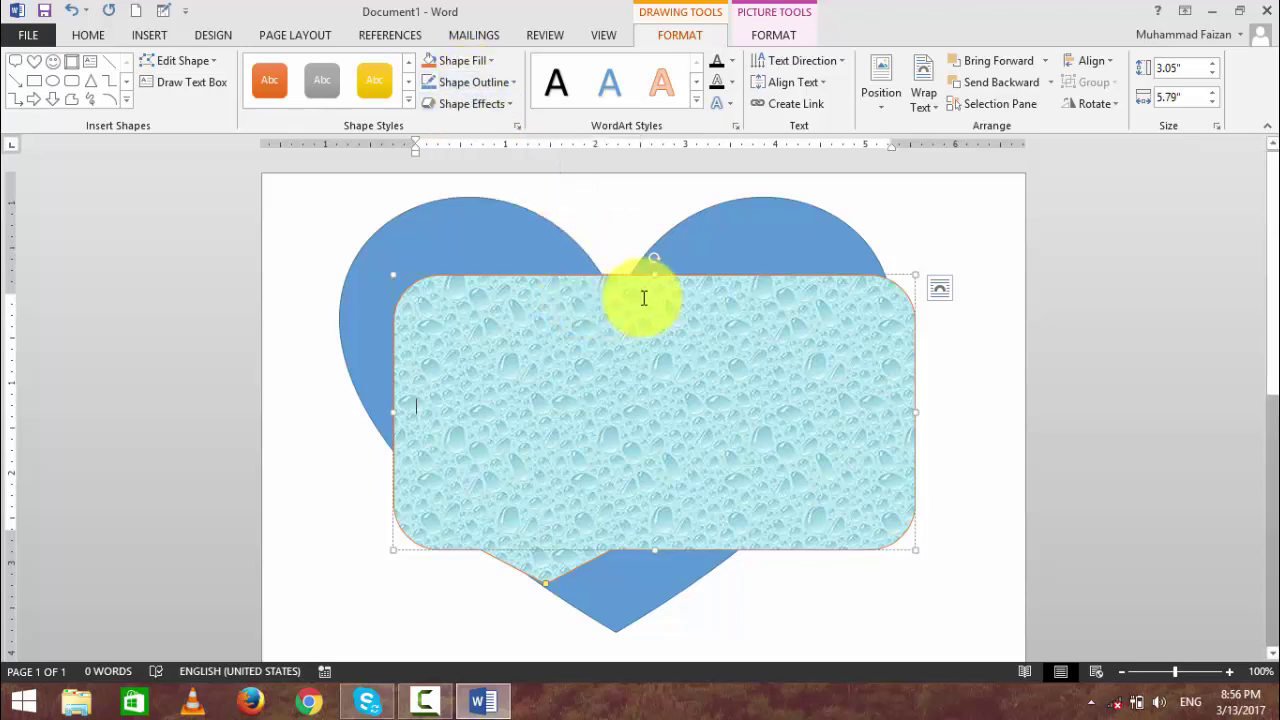
{"action": "left_click", "coordinate": [457, 86]}
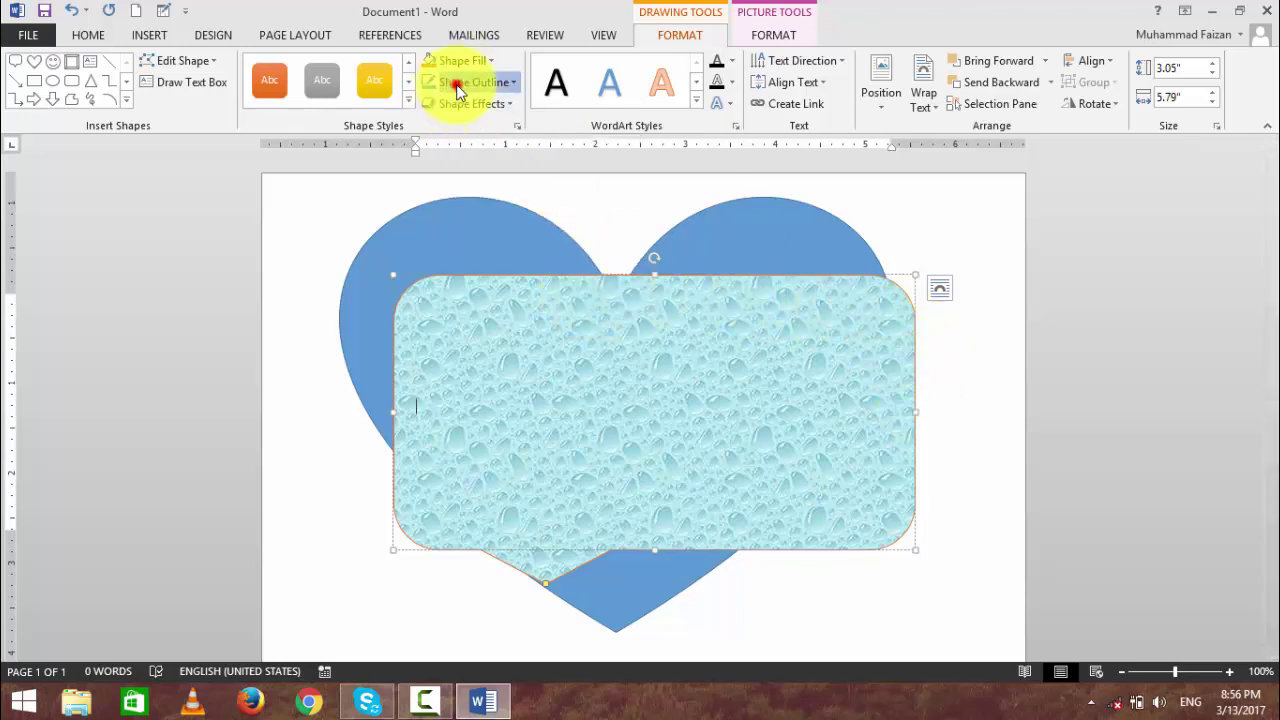
{"action": "left_click", "coordinate": [447, 121]}
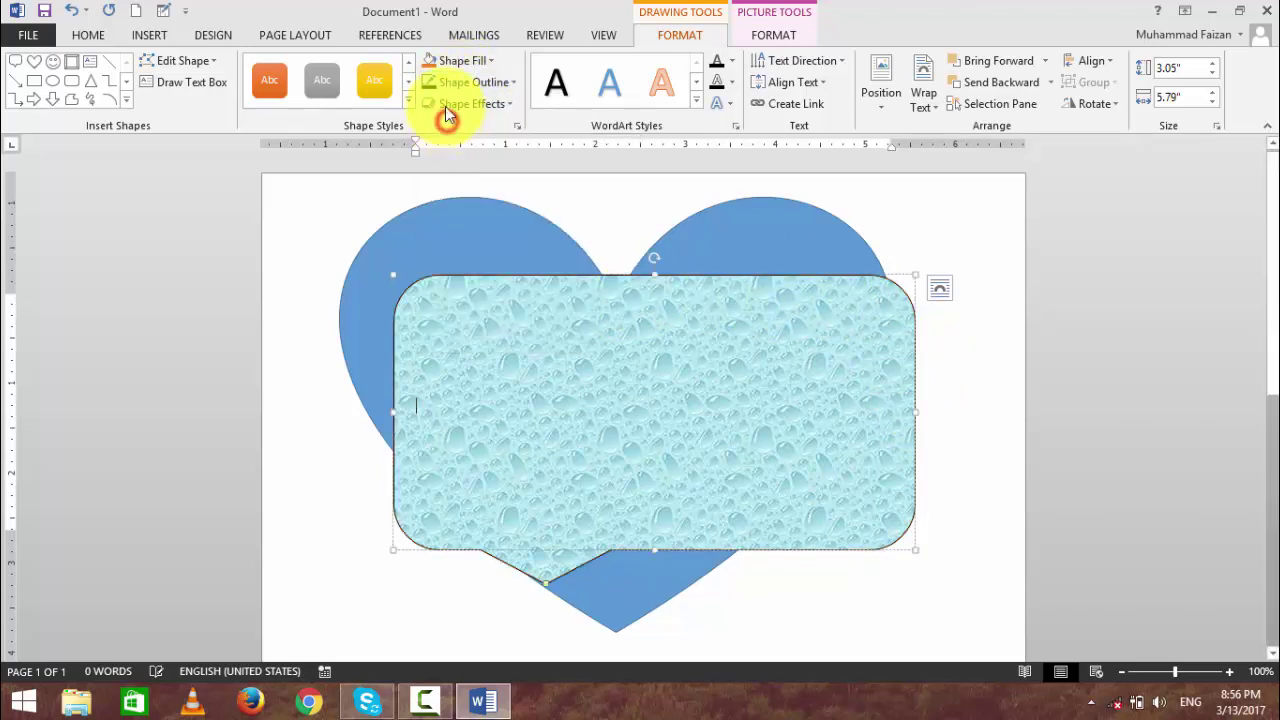
{"action": "left_click", "coordinate": [460, 84]}
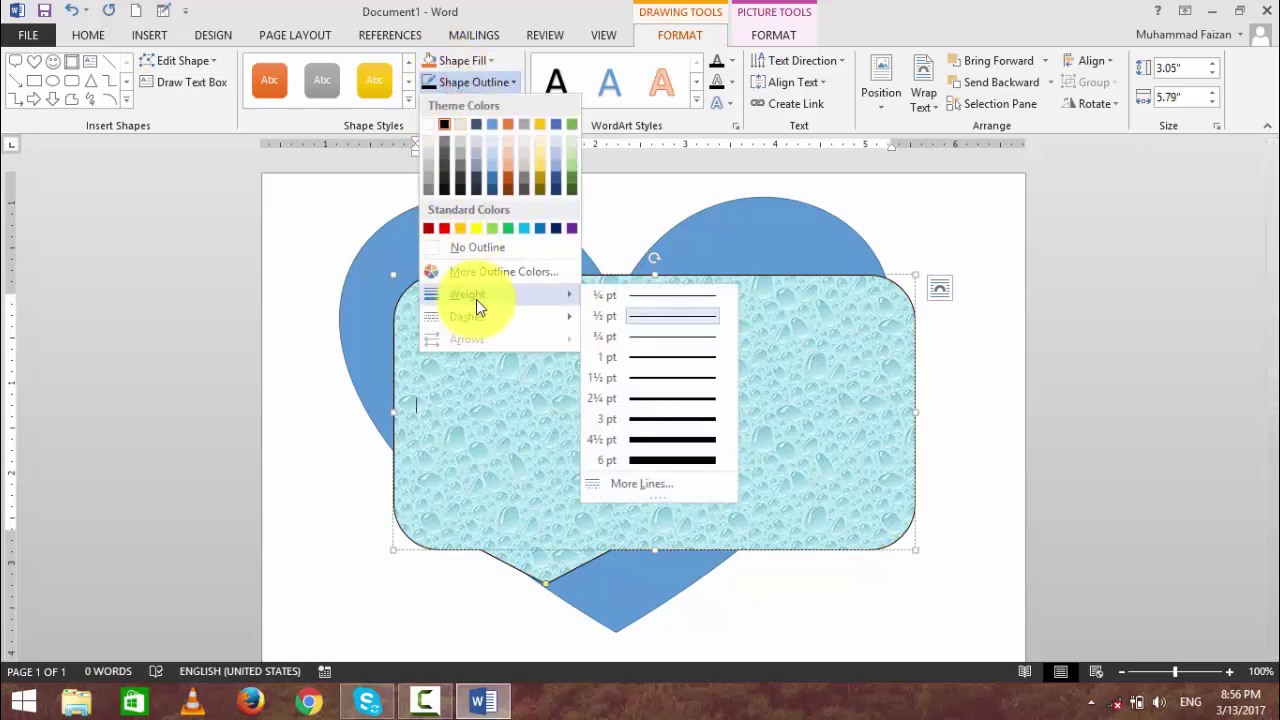
{"action": "left_click", "coordinate": [663, 459]}
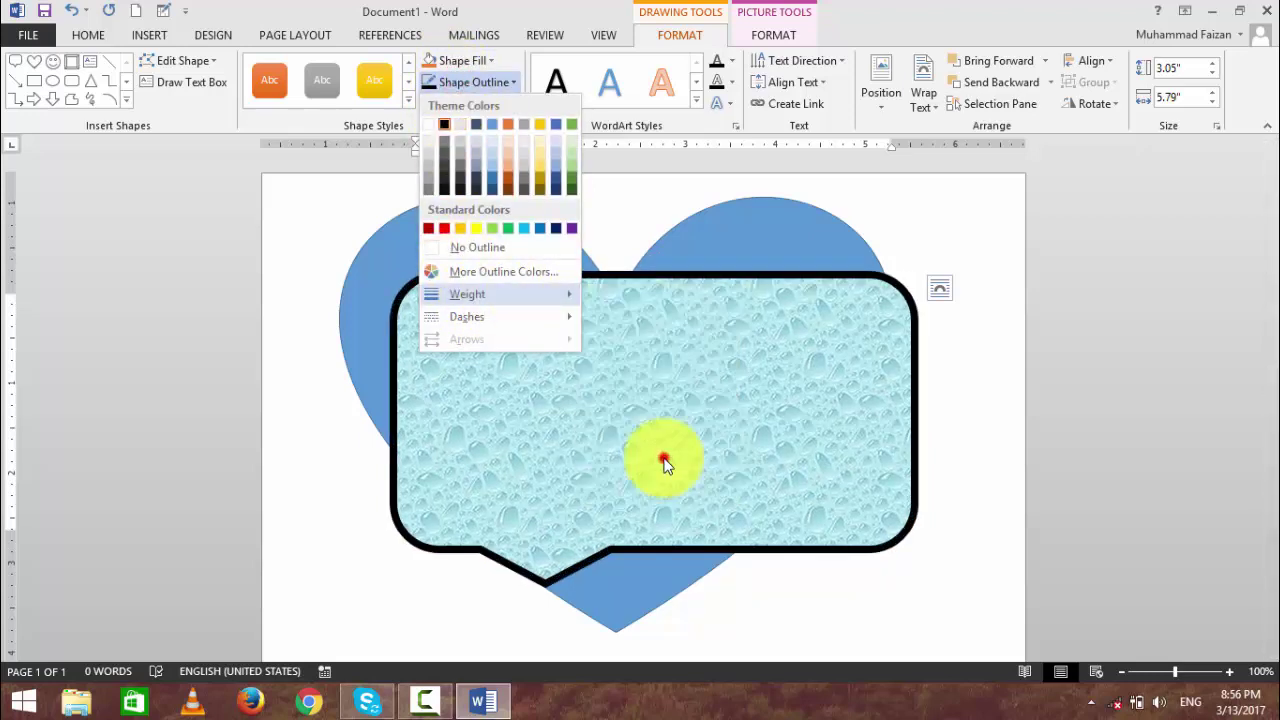
{"action": "left_click", "coordinate": [468, 82]}
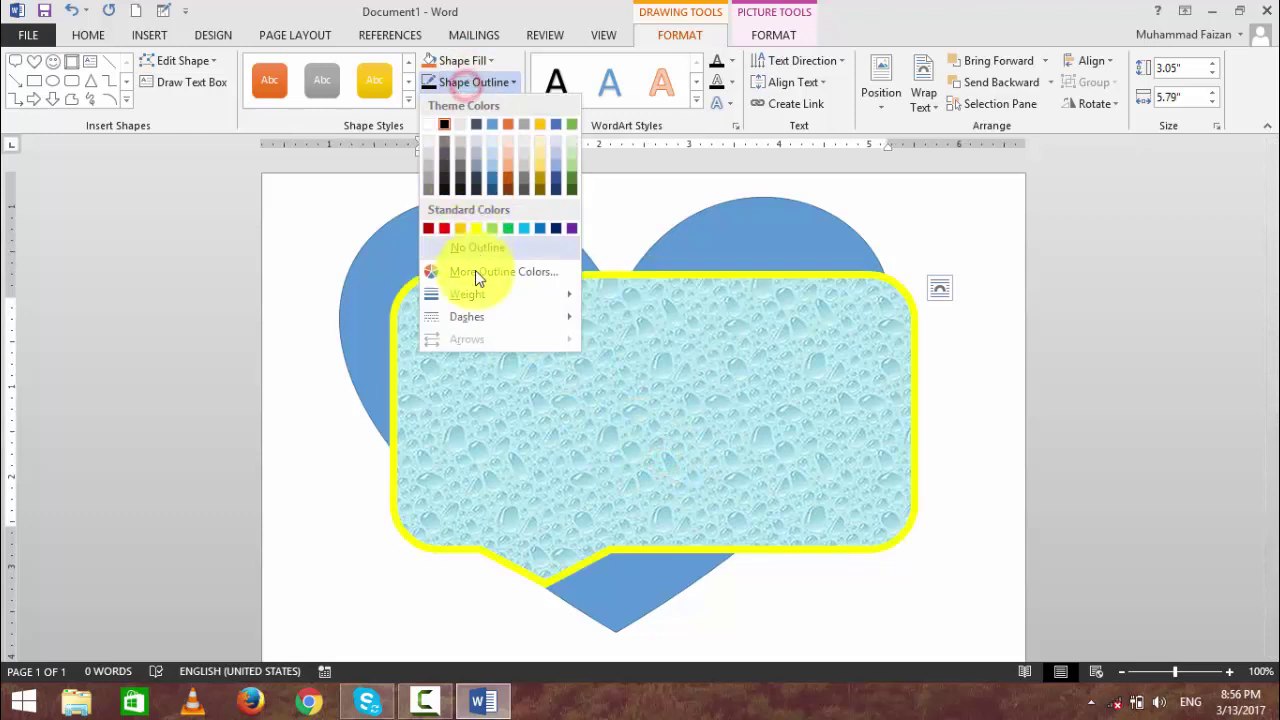
{"action": "mouse_move", "coordinate": [544, 332]}
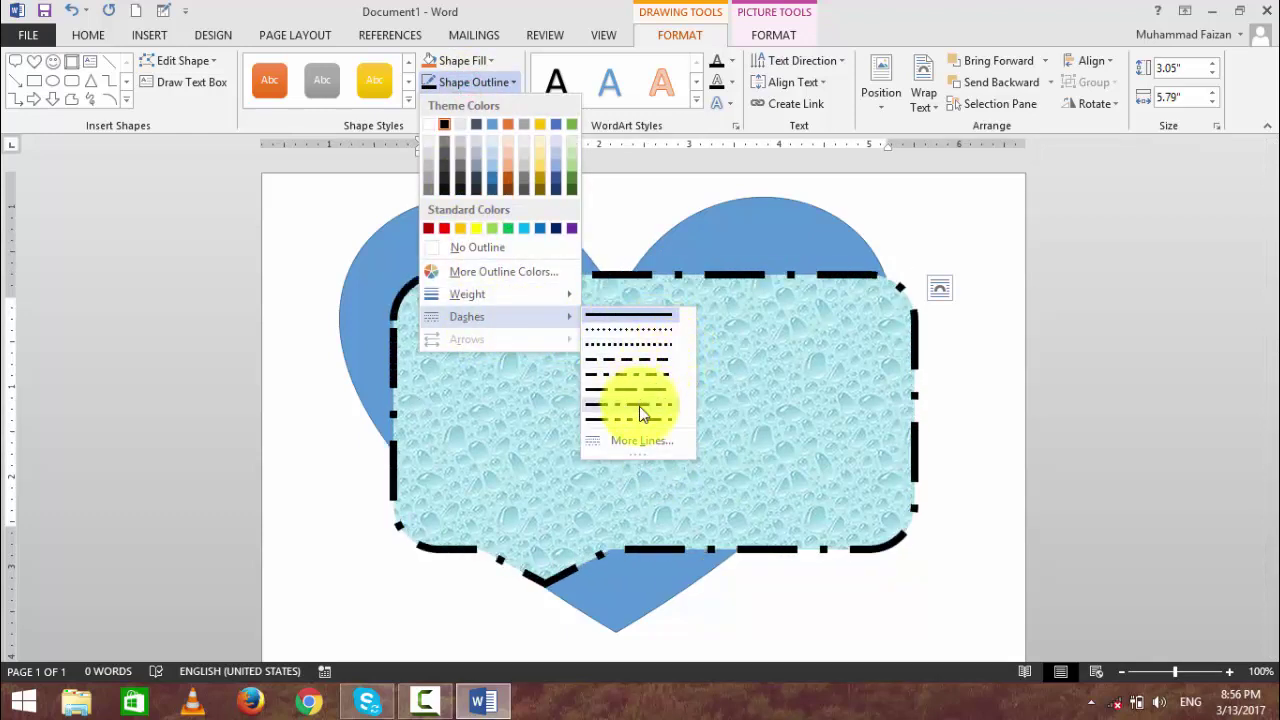
Set the outline's dash type to long dash dot and apply a compound line type.
{"action": "left_click", "coordinate": [639, 437]}
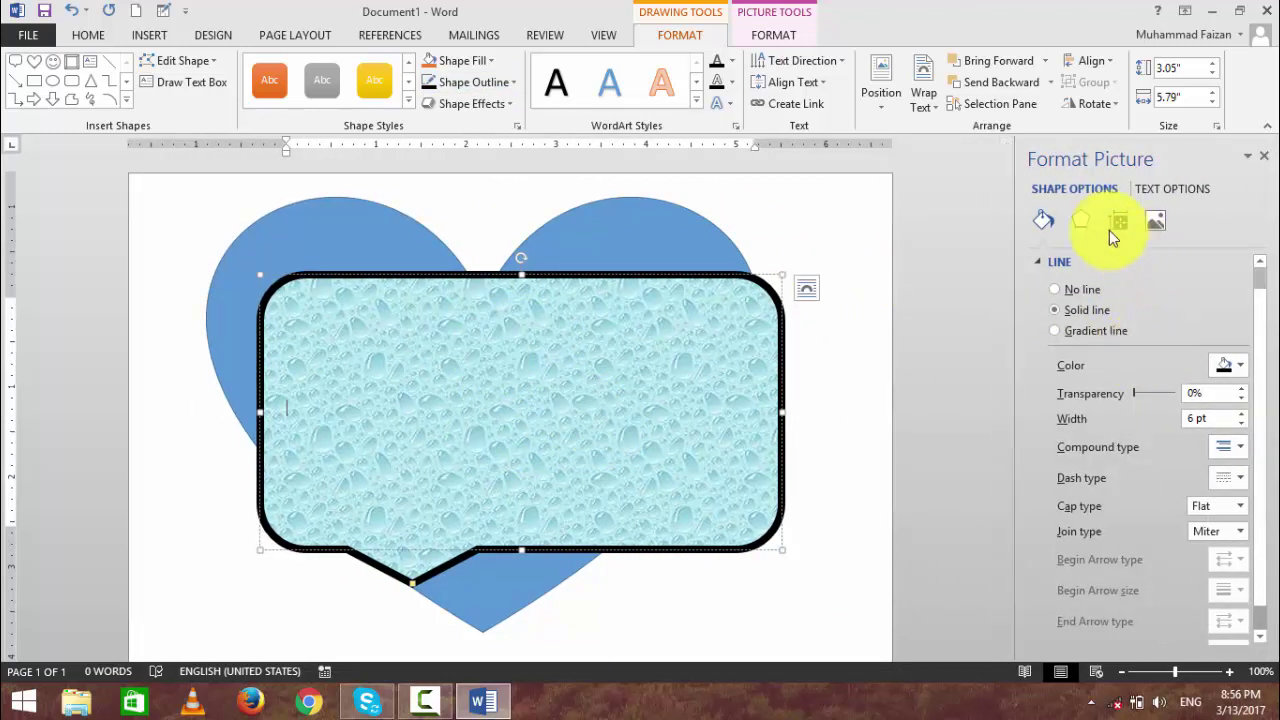
{"action": "scroll", "coordinate": [1205, 410], "scroll_direction": "down", "scroll_amount": 1}
{"action": "left_click", "coordinate": [1240, 450]}
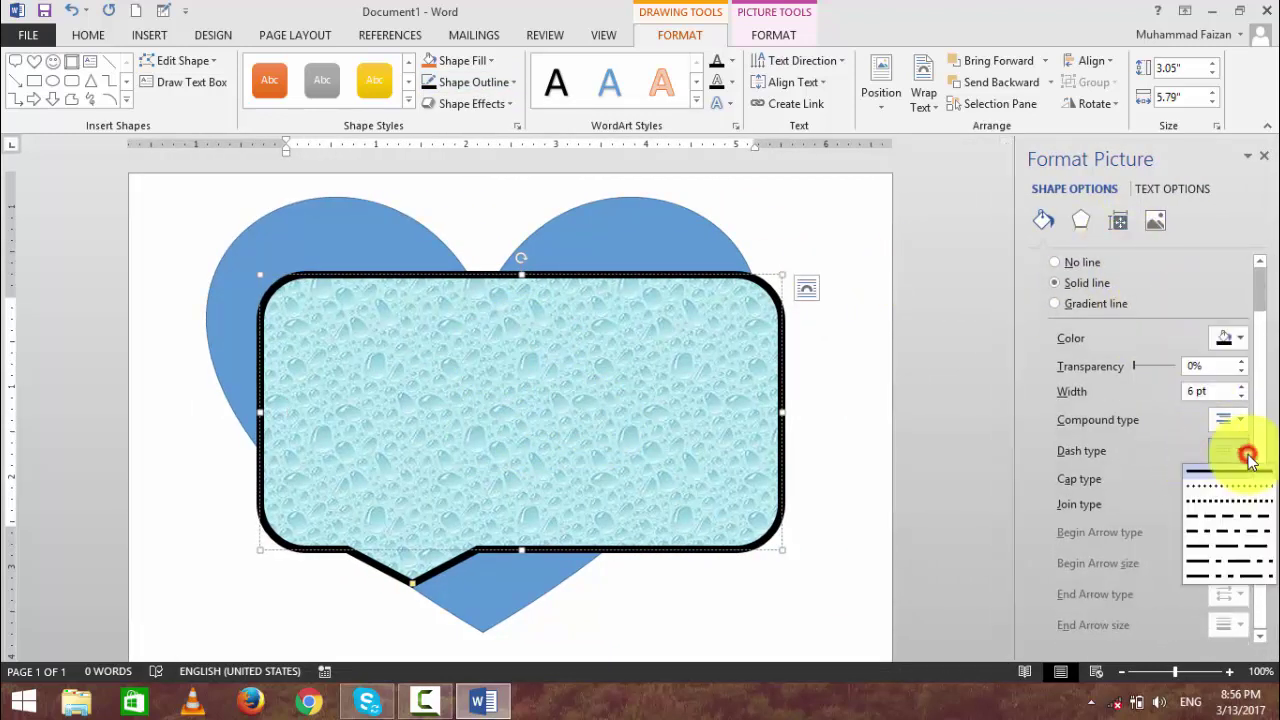
{"action": "left_click", "coordinate": [1245, 573]}
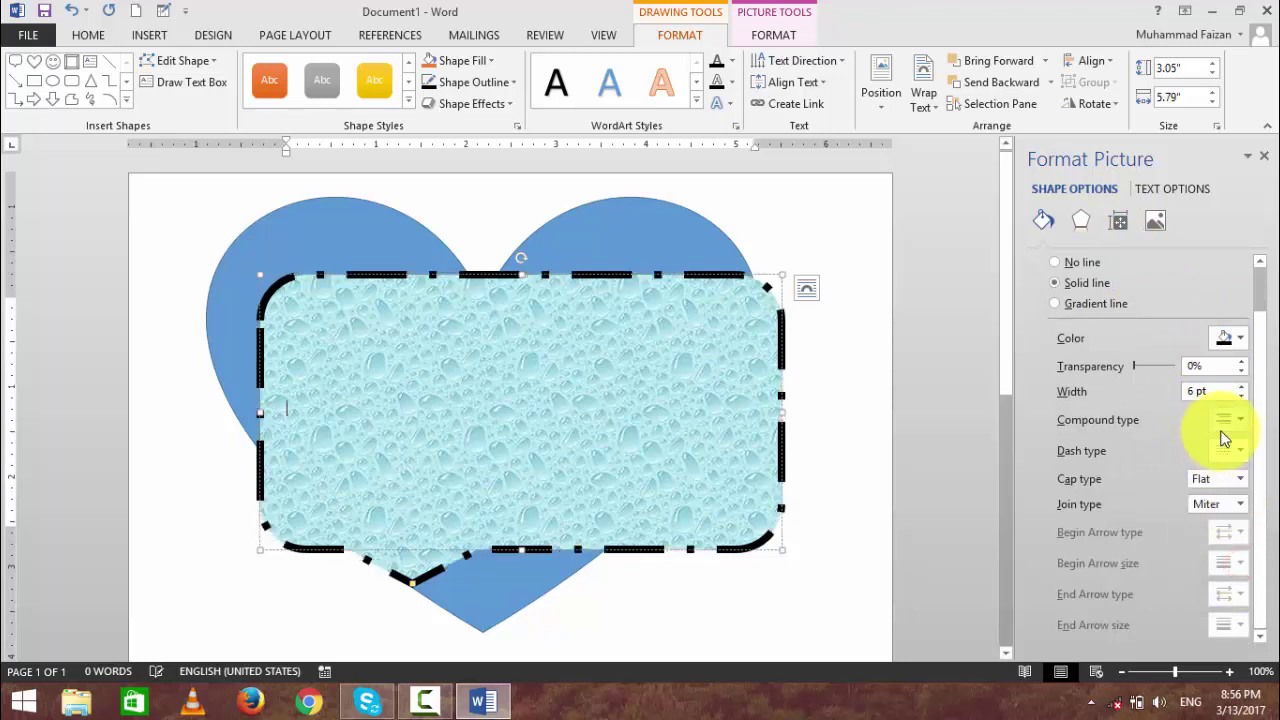
{"action": "left_click", "coordinate": [1224, 416]}
{"action": "left_click", "coordinate": [1227, 476]}
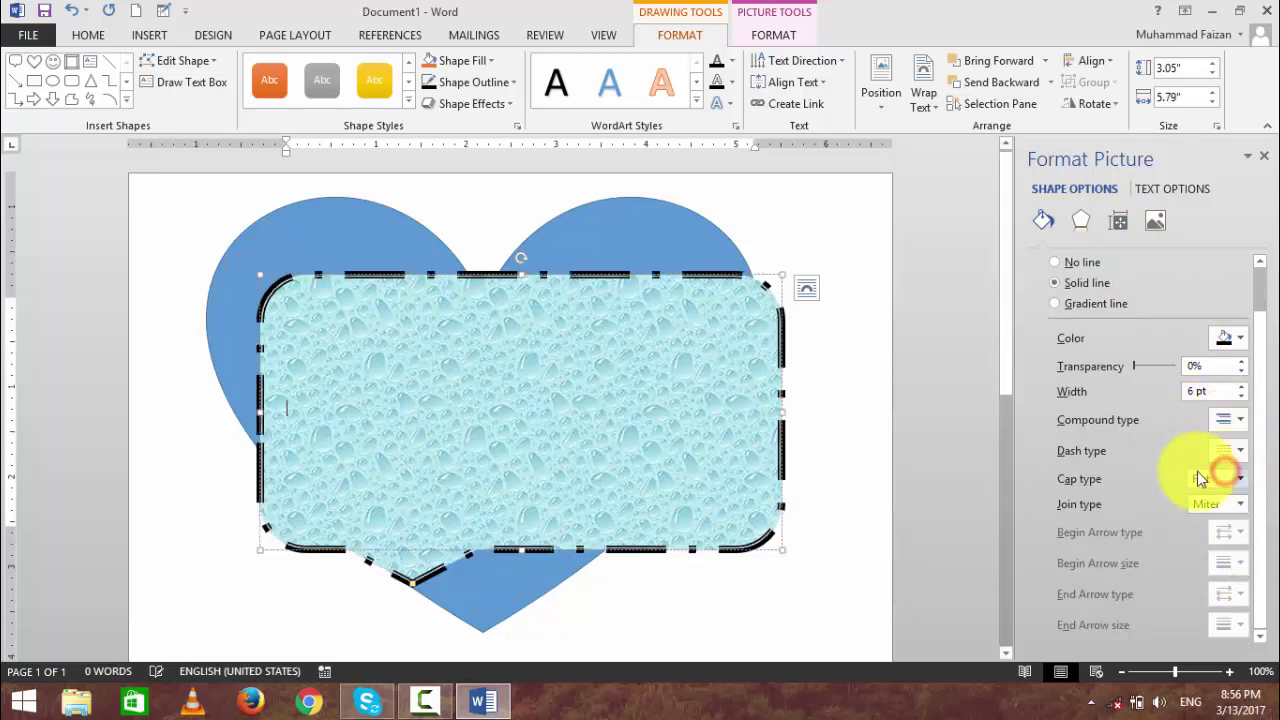
{"action": "left_click", "coordinate": [1264, 156]}
{"action": "left_click", "coordinate": [463, 81]}
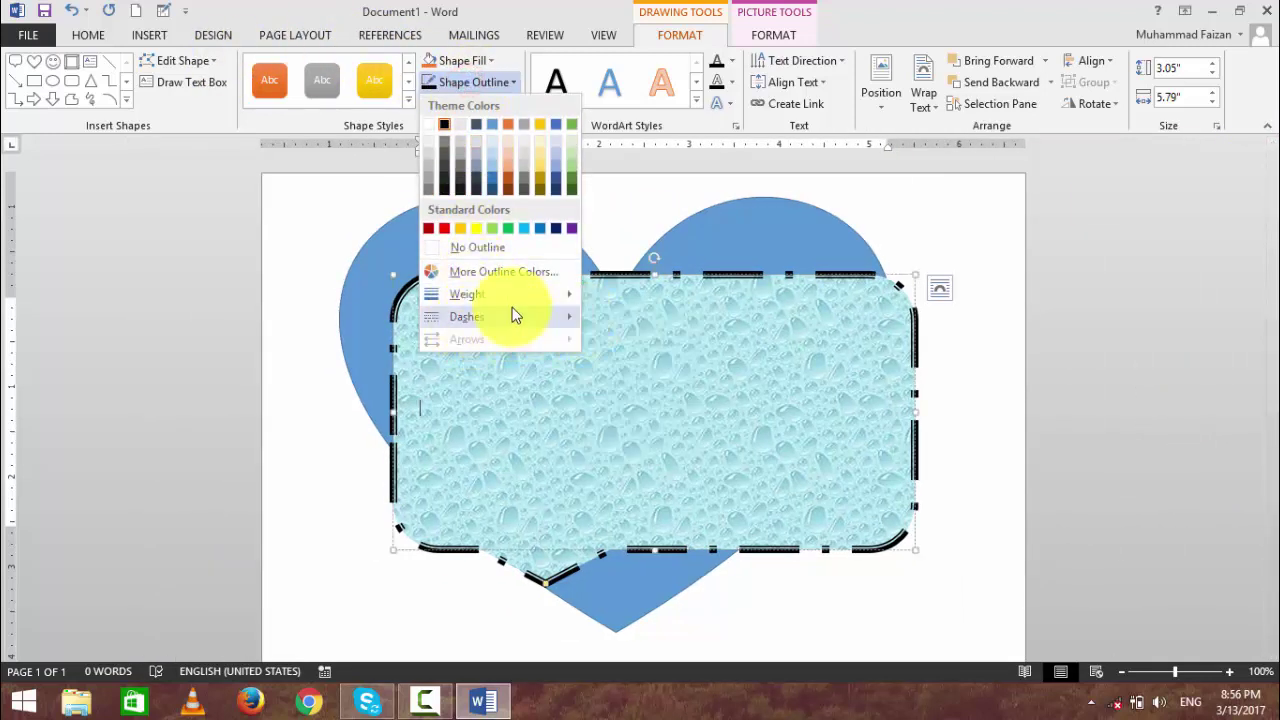
{"action": "left_click", "coordinate": [453, 79]}
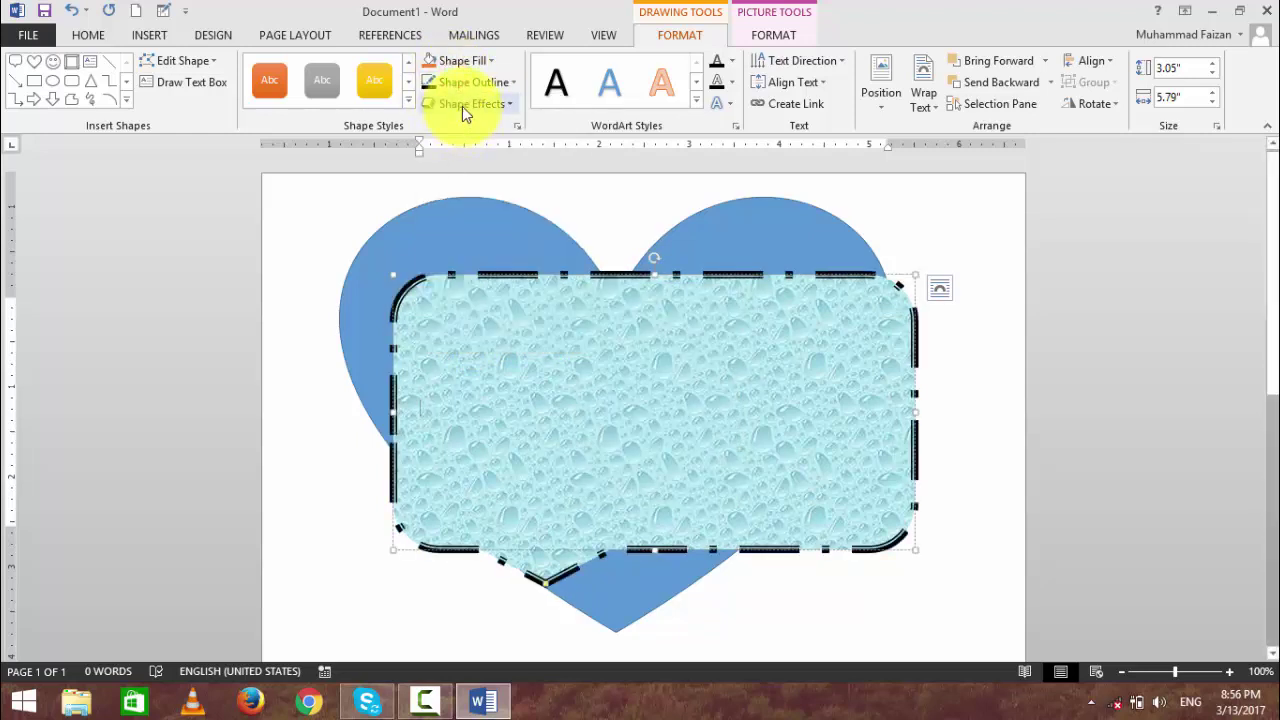
{"action": "left_click", "coordinate": [461, 102]}
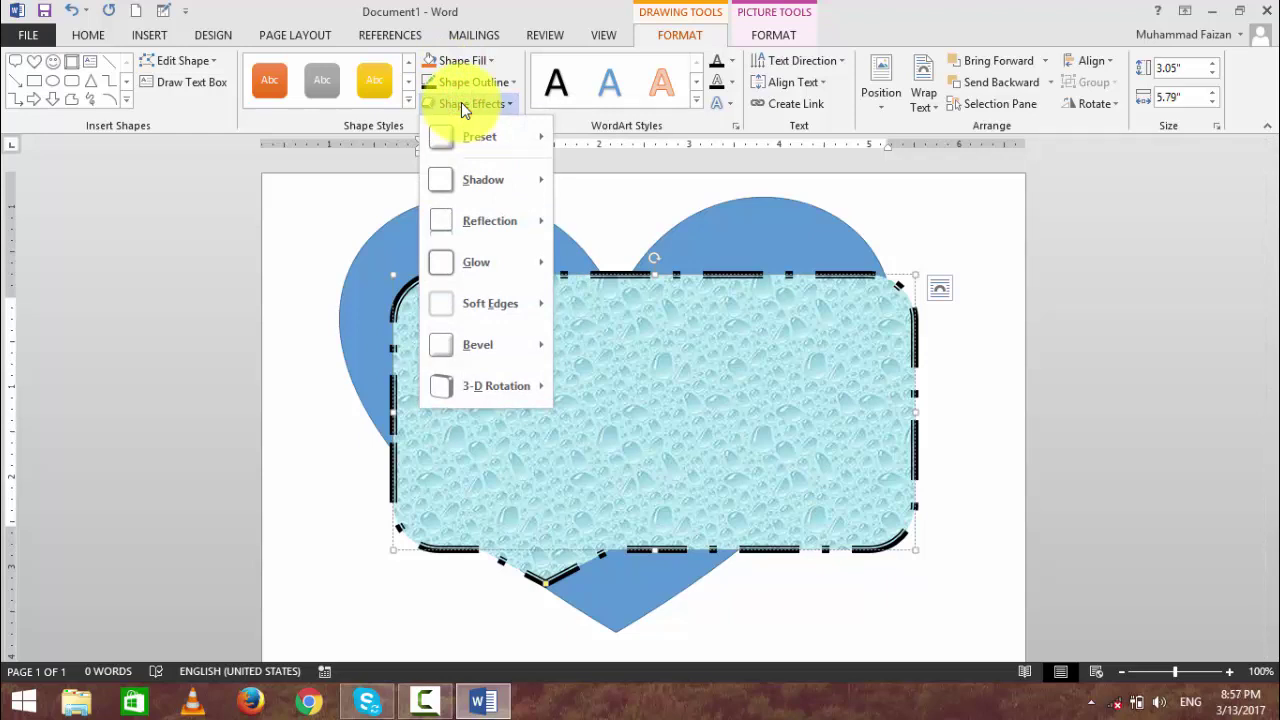
Preview 3-D Rotation and Preset shape effects on the water-droplet shape without applying any.
{"action": "mouse_move", "coordinate": [484, 138]}
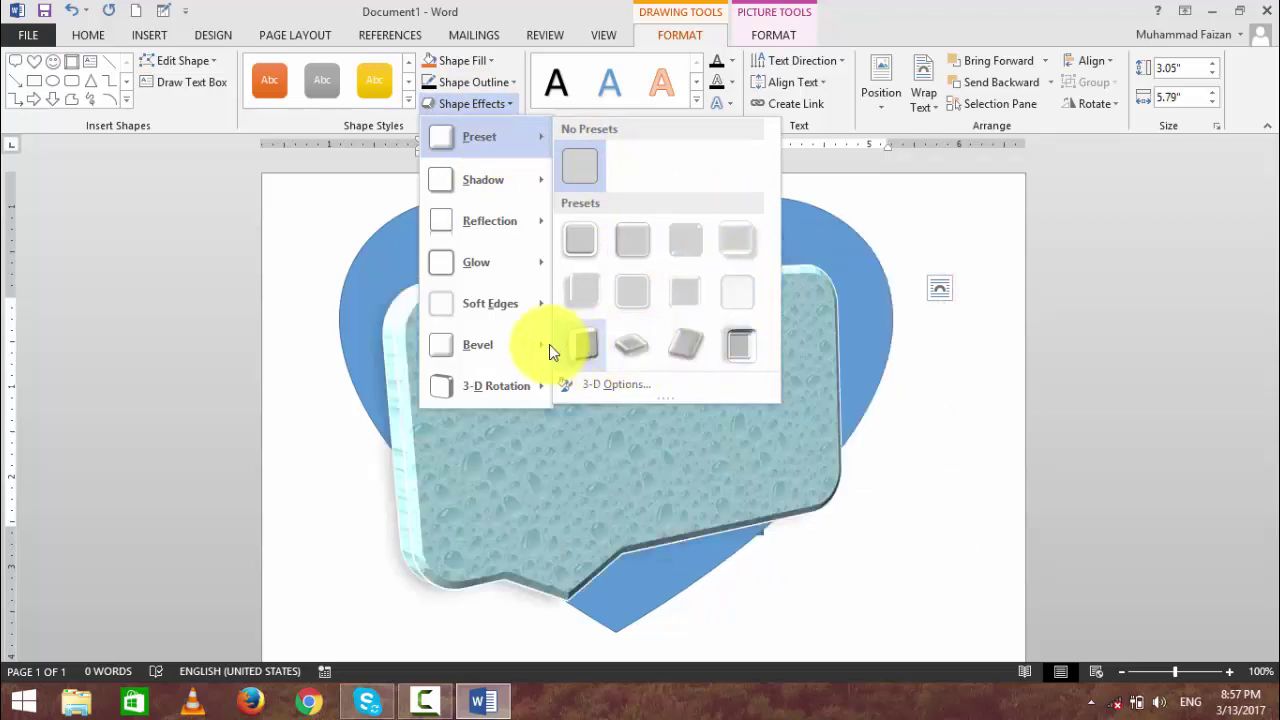
{"action": "mouse_move", "coordinate": [535, 340]}
{"action": "mouse_move", "coordinate": [519, 181]}
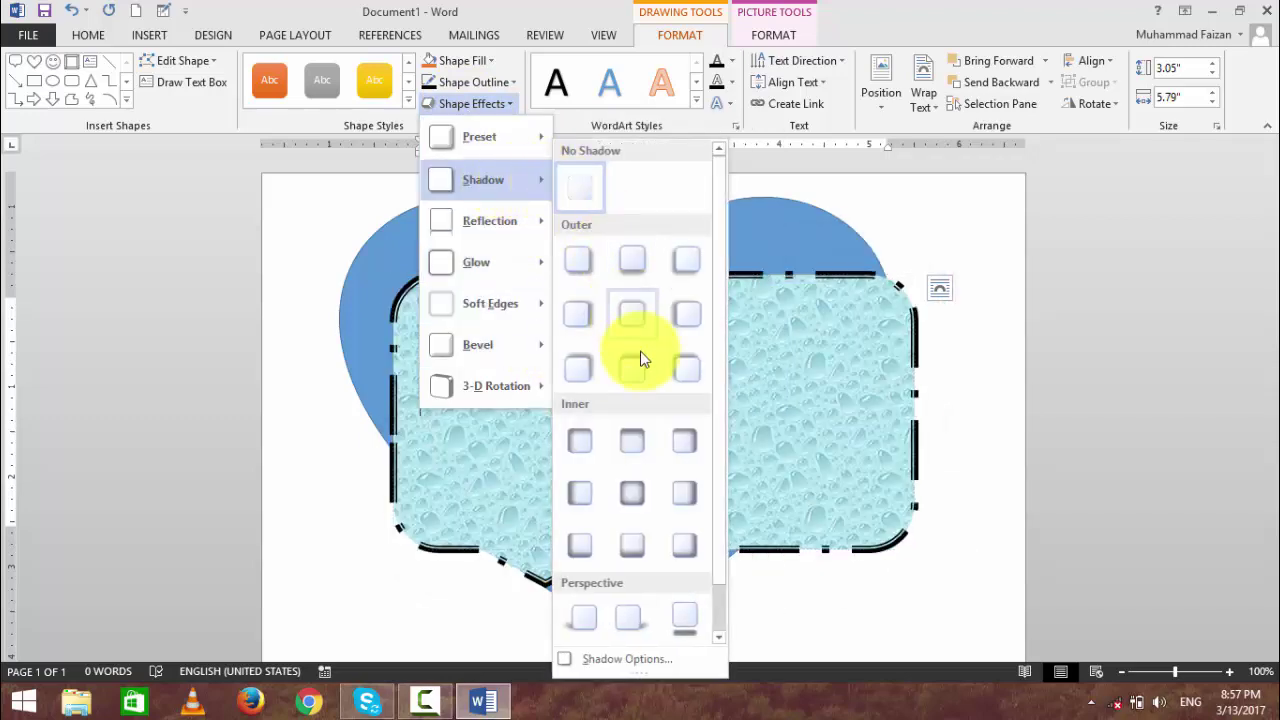
{"action": "mouse_move", "coordinate": [479, 264]}
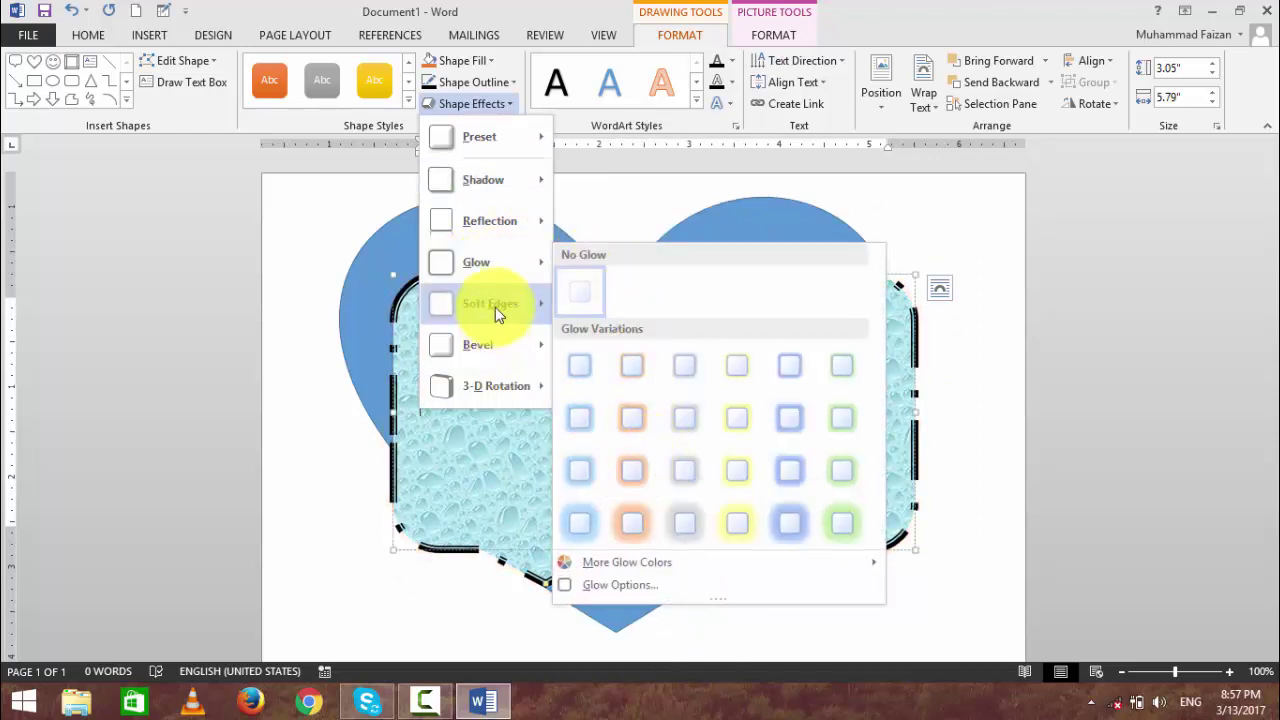
{"action": "mouse_move", "coordinate": [500, 305]}
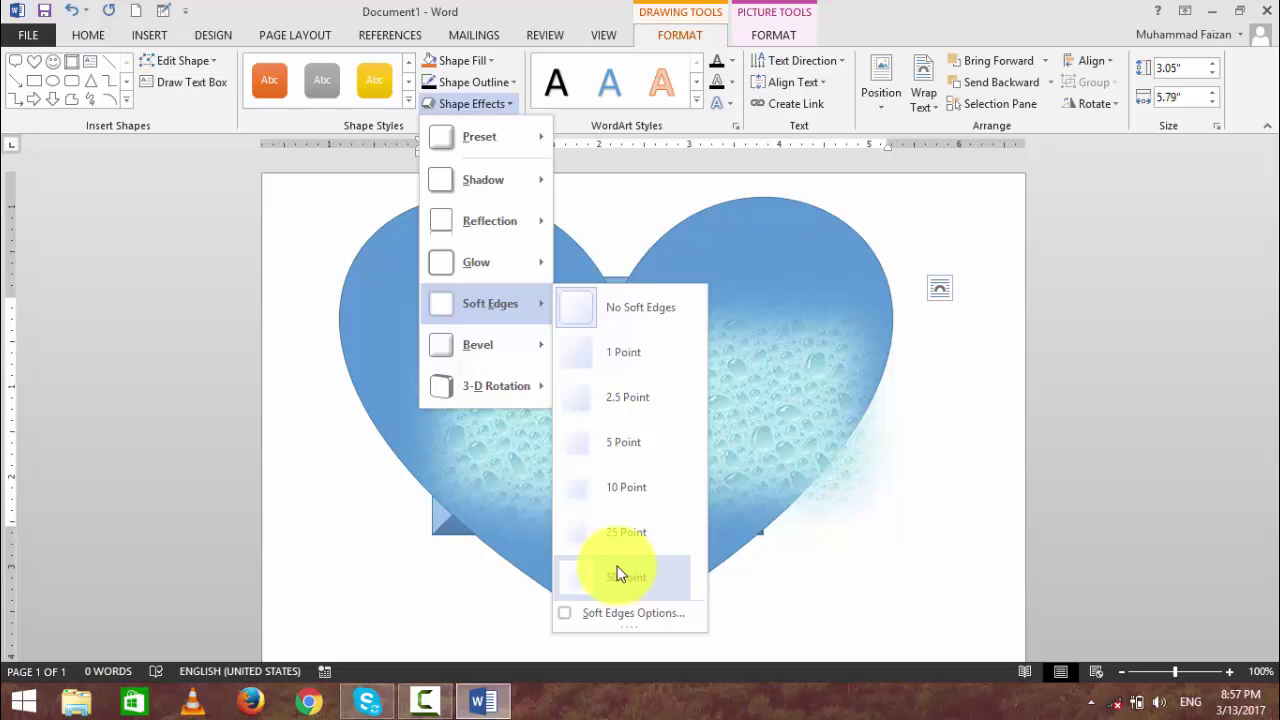
{"action": "mouse_move", "coordinate": [492, 341]}
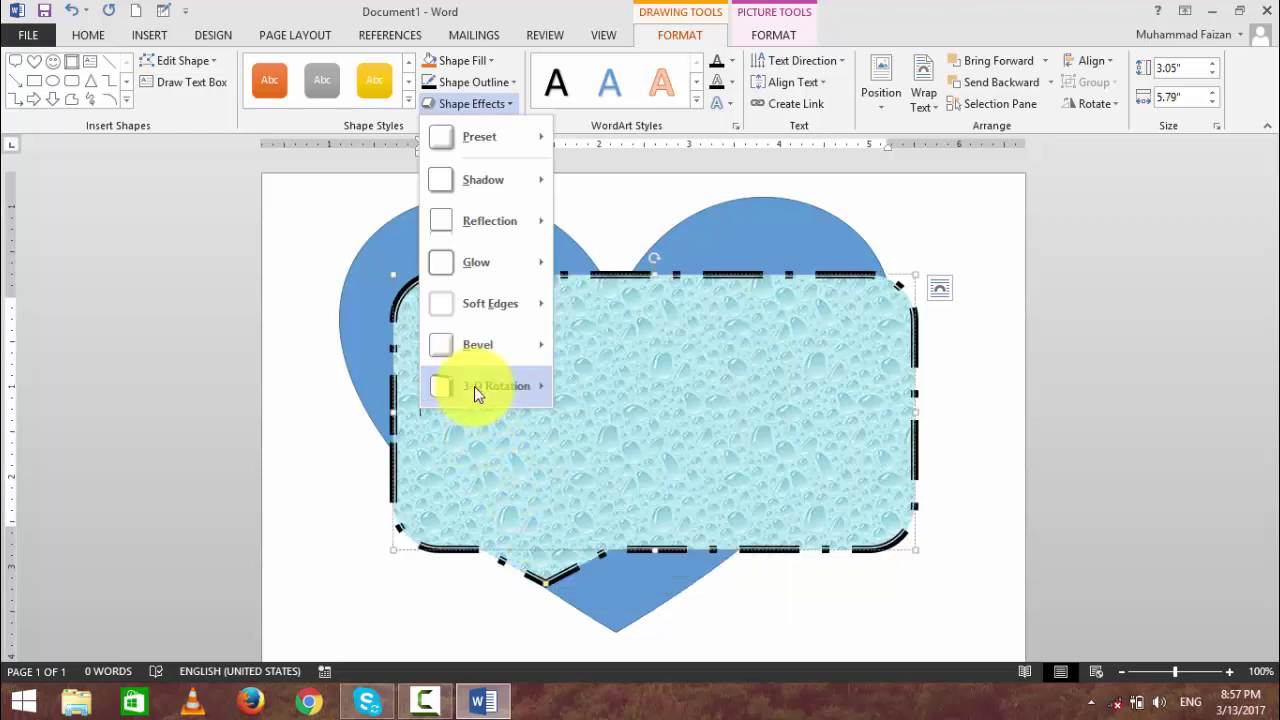
{"action": "mouse_move", "coordinate": [474, 386]}
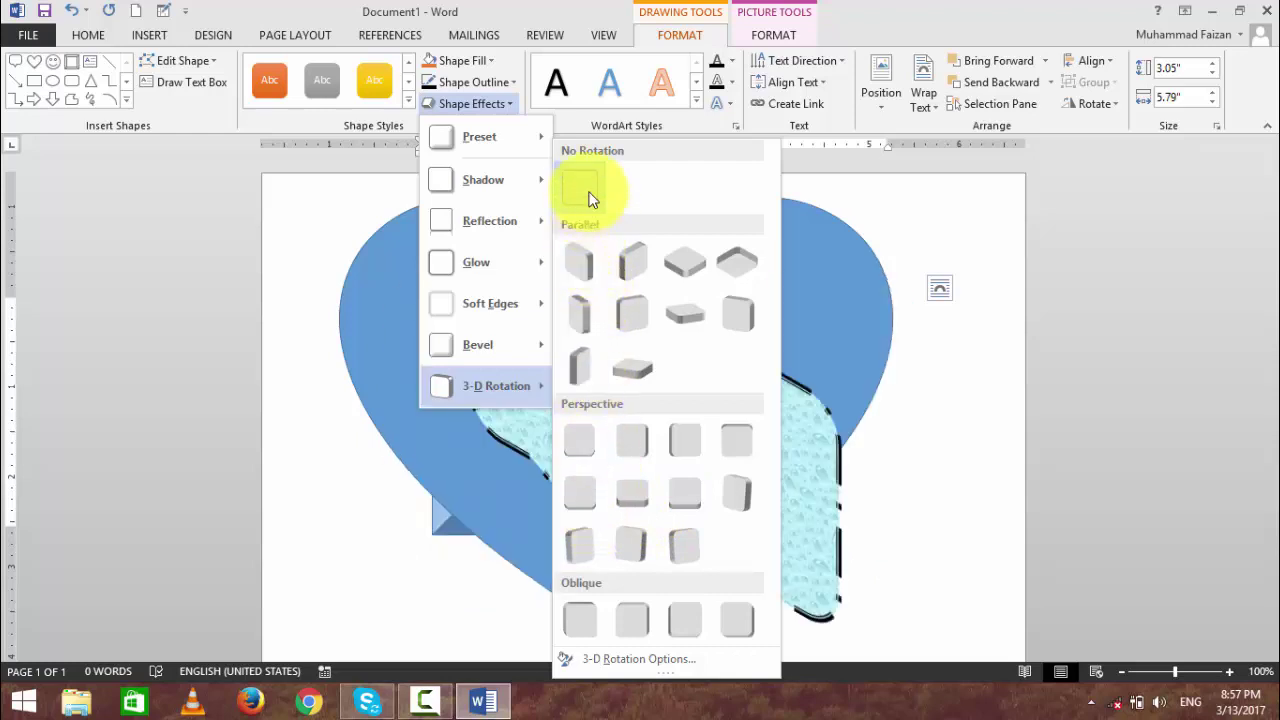
{"action": "mouse_move", "coordinate": [462, 182]}
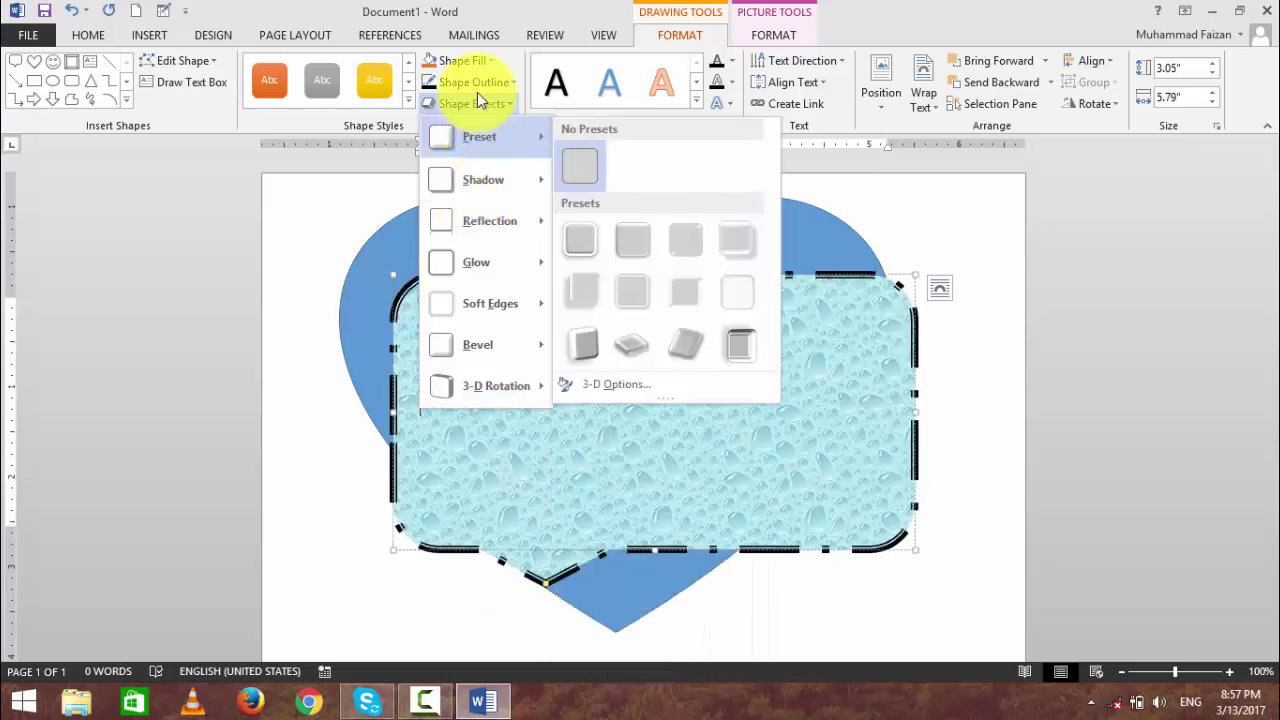
{"action": "left_click", "coordinate": [478, 108]}
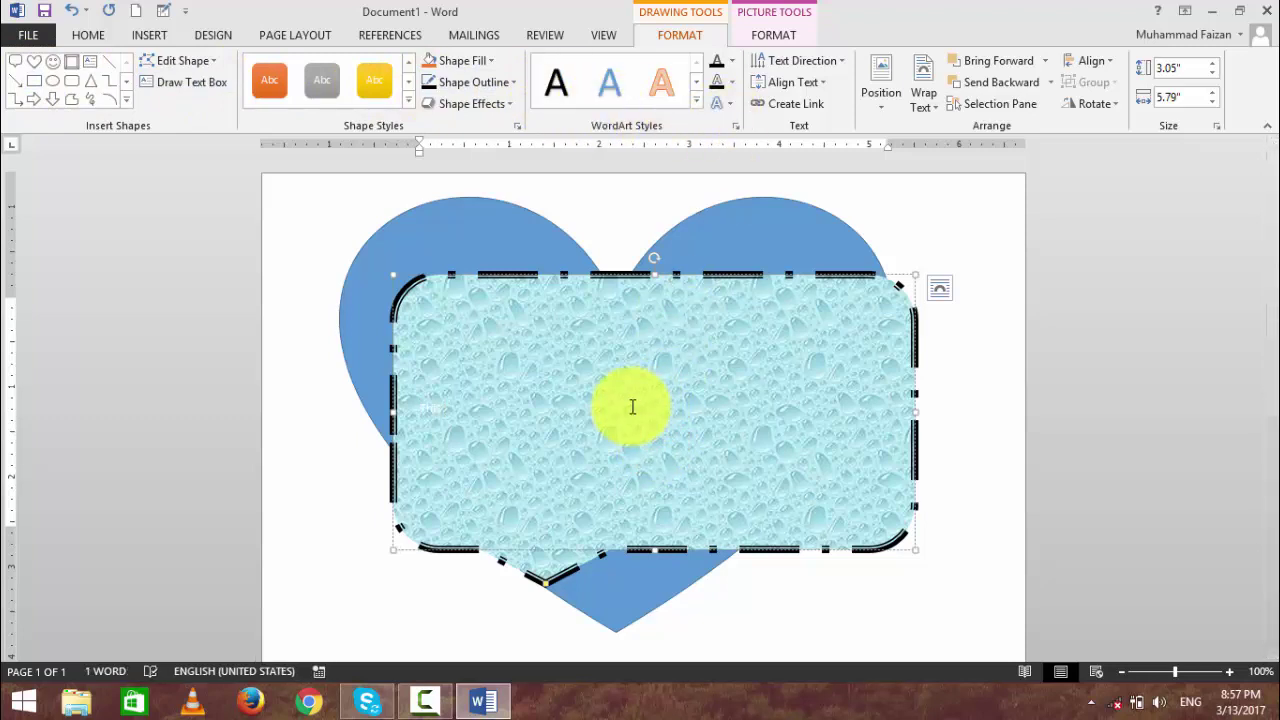
Finish typing 'This Shape is very beautiful' in the shape and select the whole sentence.
{"action": "type", "text": "ing"}
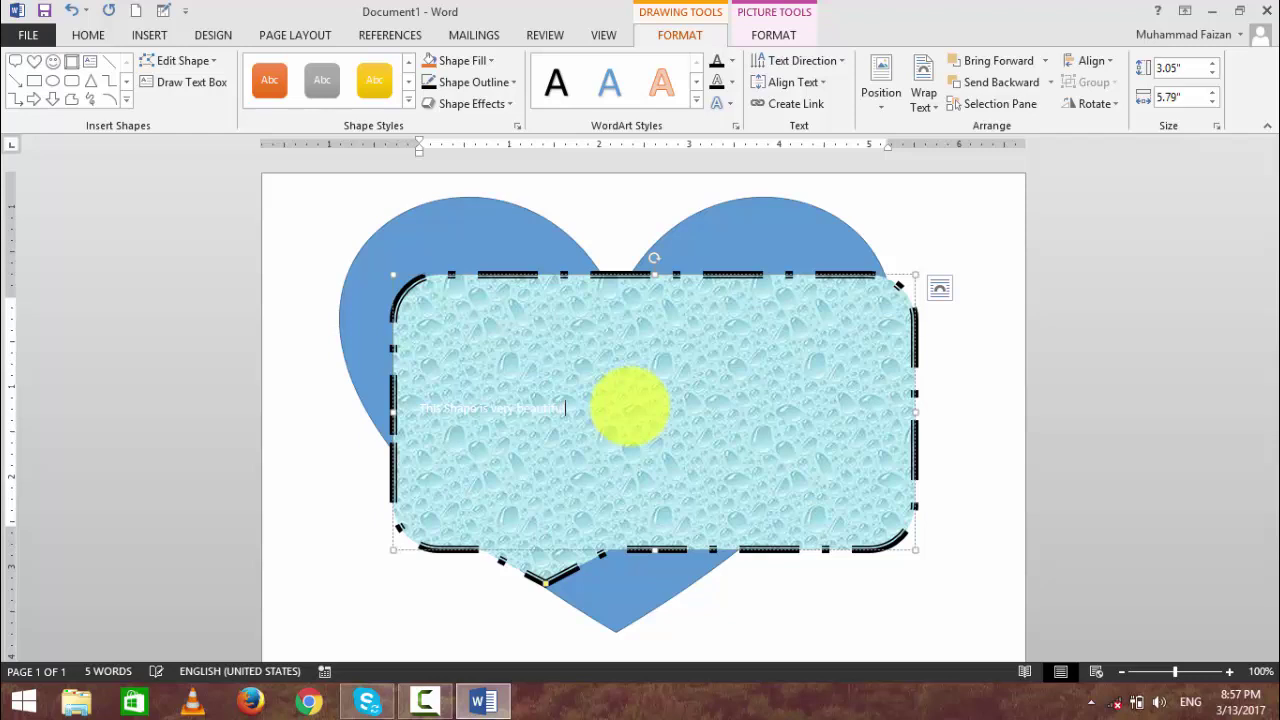
{"action": "left_click_drag", "start_coordinate": [570, 407], "coordinate": [367, 402]}
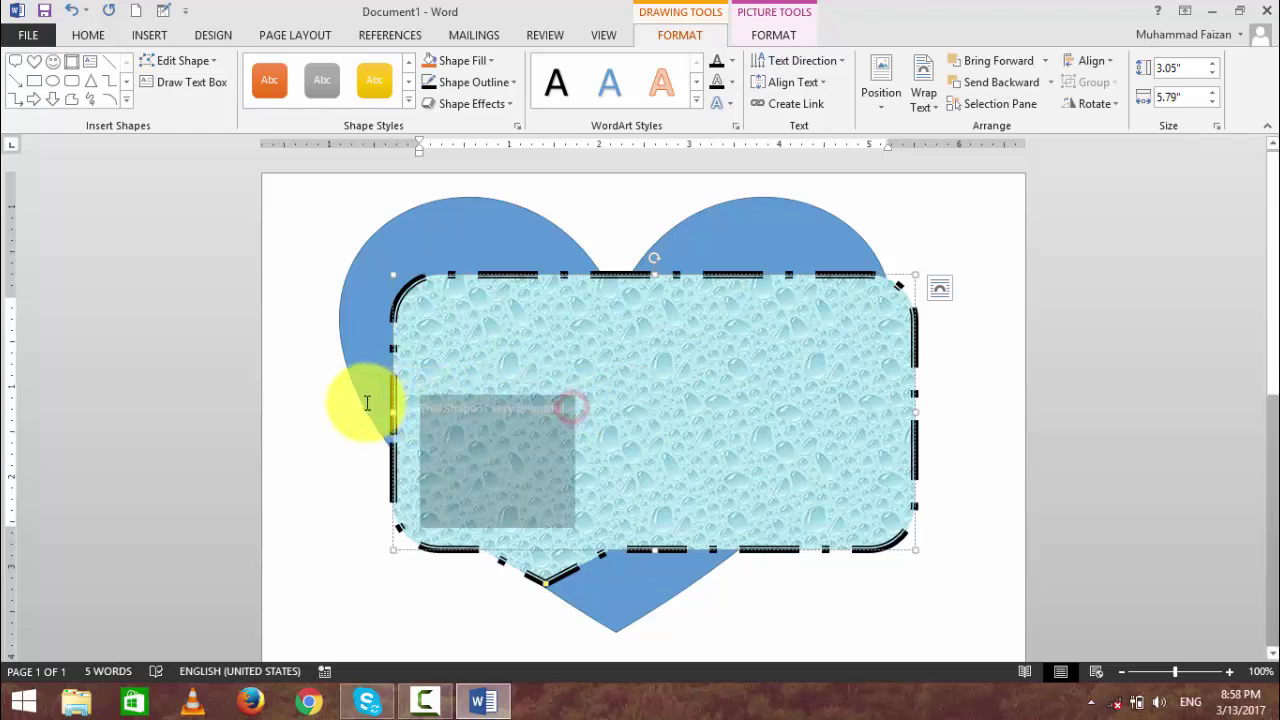
Apply the orange-outlined WordArt style to the caption and fill its letters with red.
{"action": "left_click", "coordinate": [697, 104]}
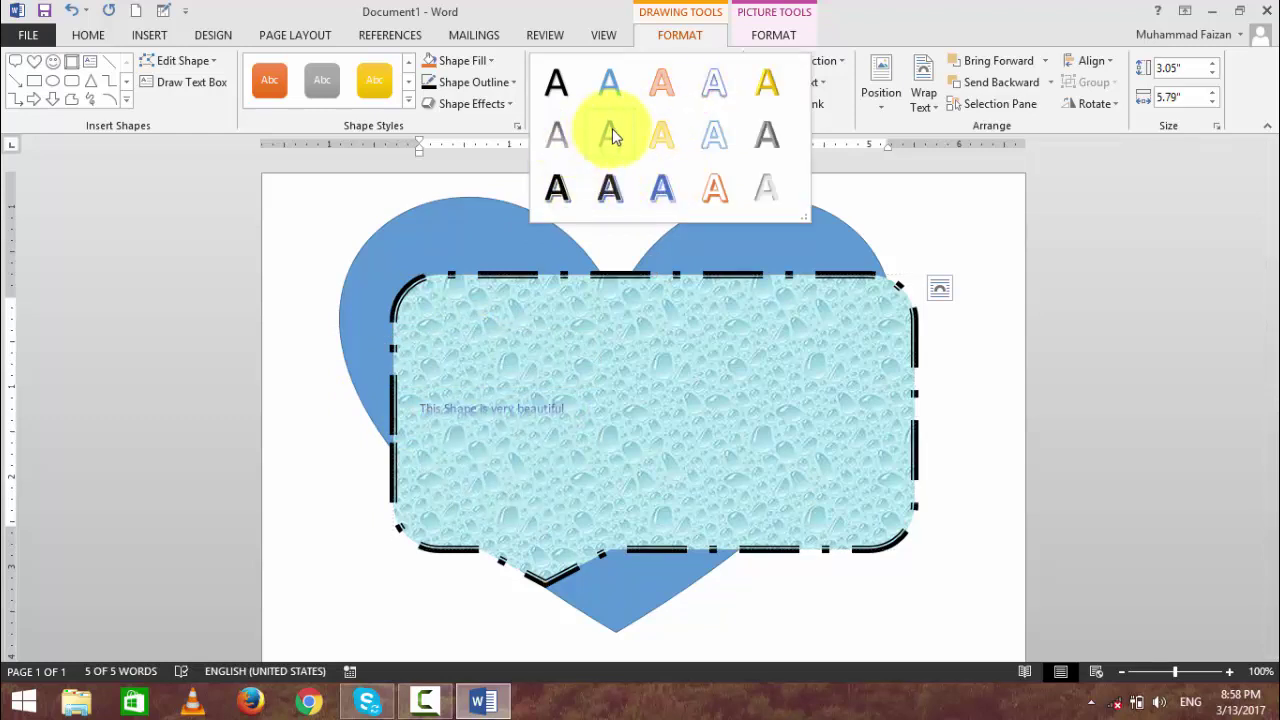
{"action": "left_click", "coordinate": [716, 192]}
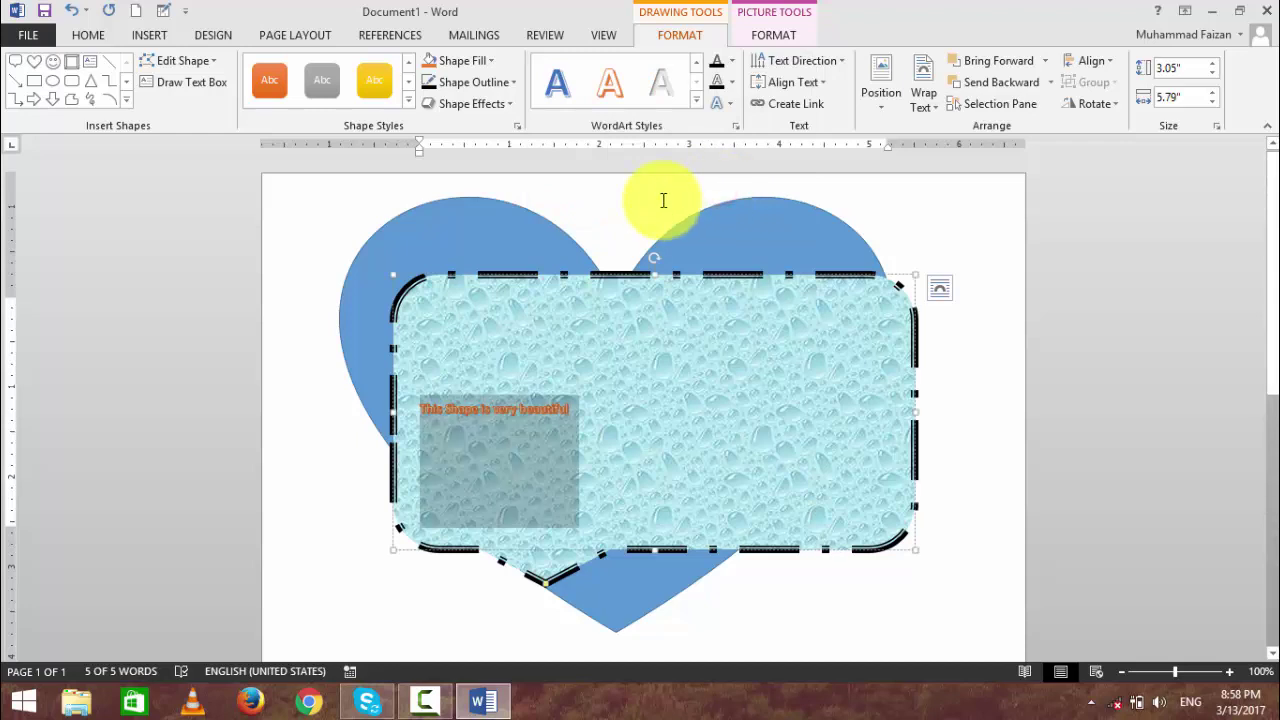
{"action": "left_click", "coordinate": [731, 61]}
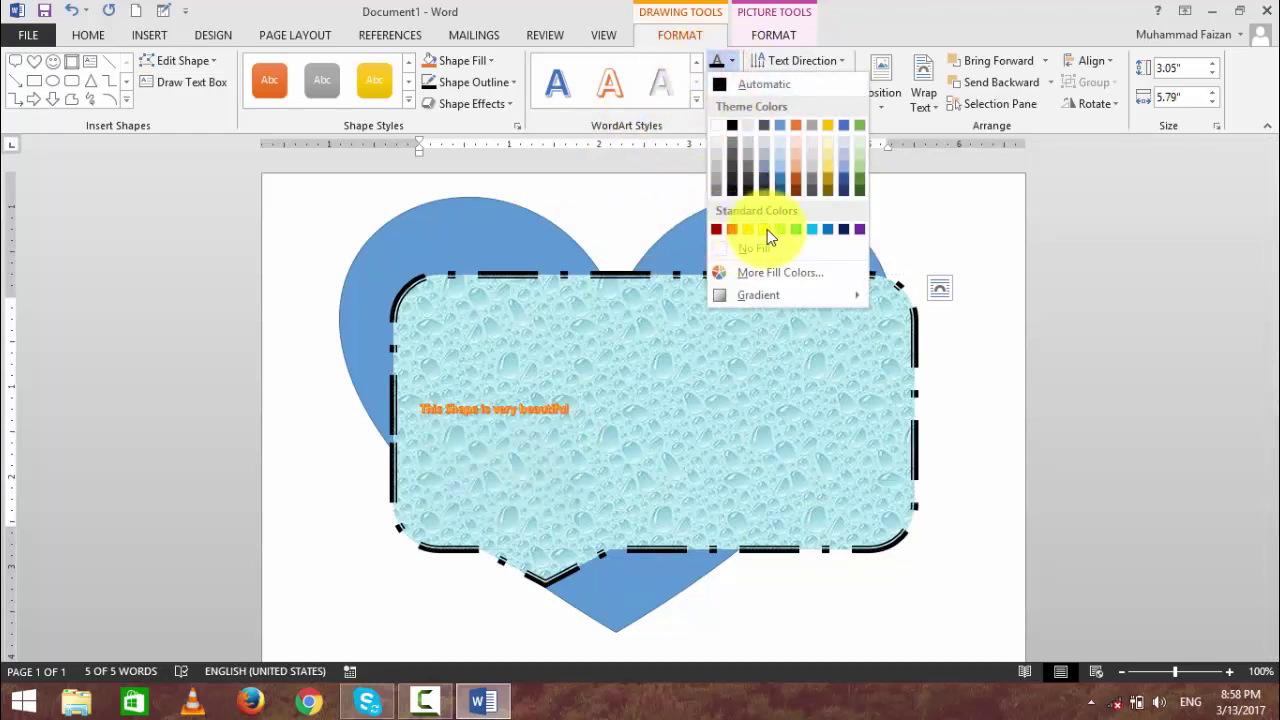
{"action": "left_click", "coordinate": [731, 230]}
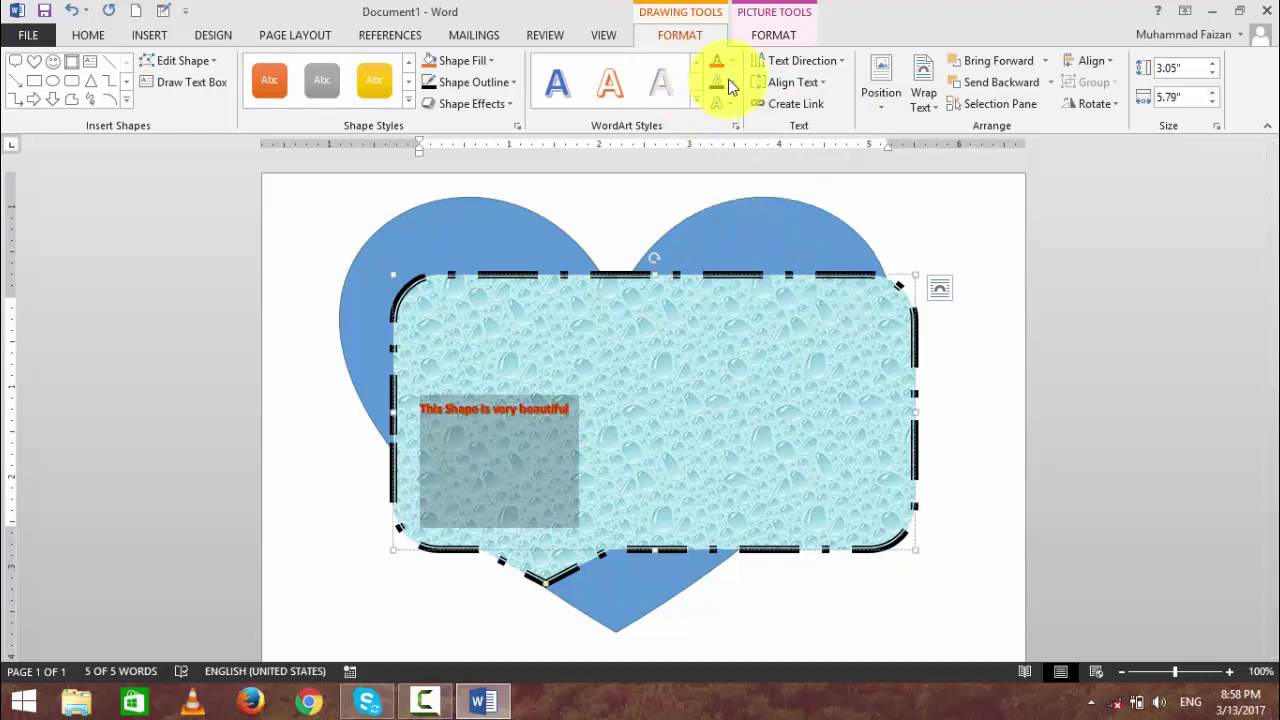
{"action": "left_click", "coordinate": [732, 81]}
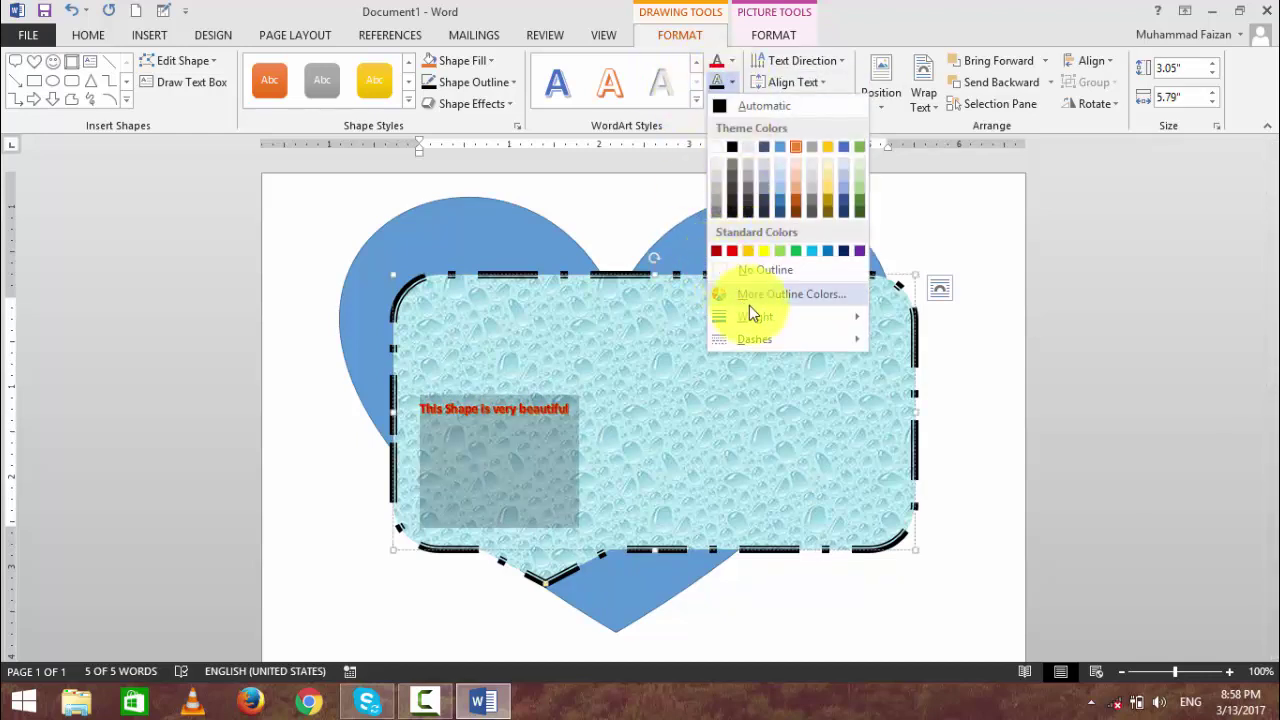
{"action": "mouse_move", "coordinate": [760, 316]}
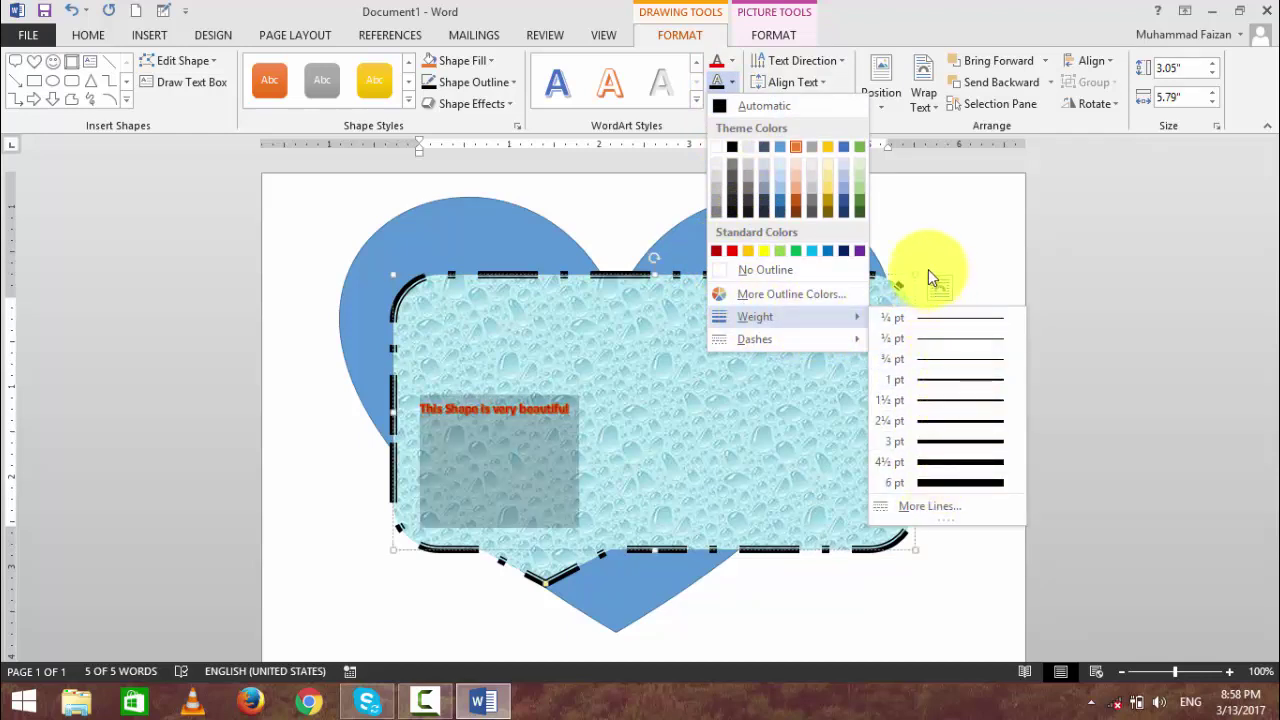
{"action": "left_click", "coordinate": [652, 325]}
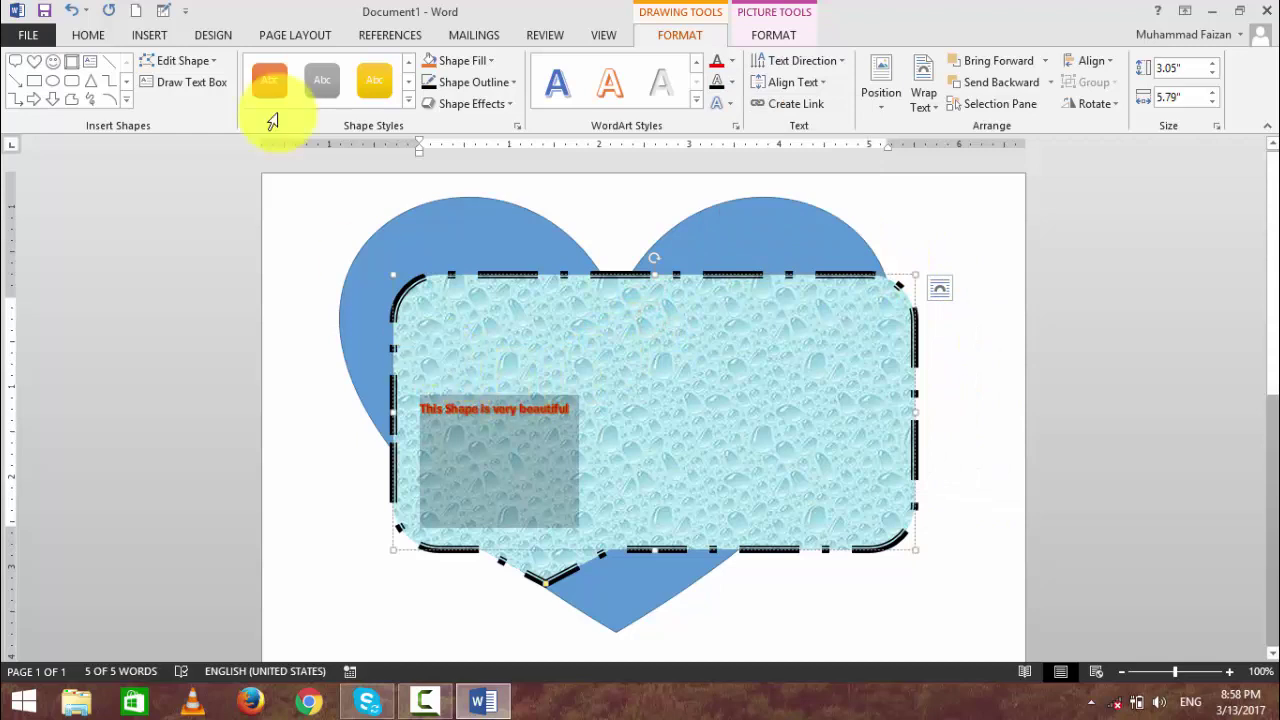
{"action": "left_click", "coordinate": [88, 35]}
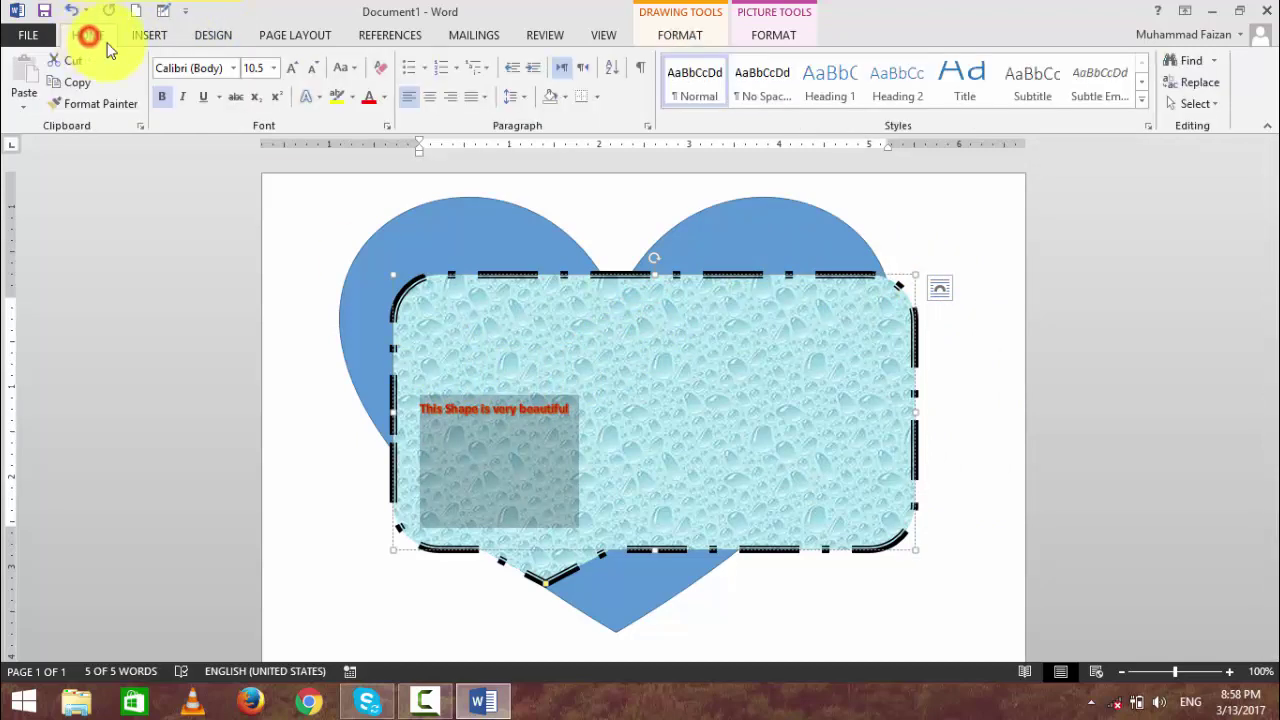
Grow the caption up to 36 pt, then set it to 28 pt to fit one line.
{"action": "left_click", "coordinate": [293, 67]}
{"action": "left_click", "coordinate": [290, 67]}
{"action": "left_click", "coordinate": [290, 67]}
{"action": "left_click", "coordinate": [290, 67]}
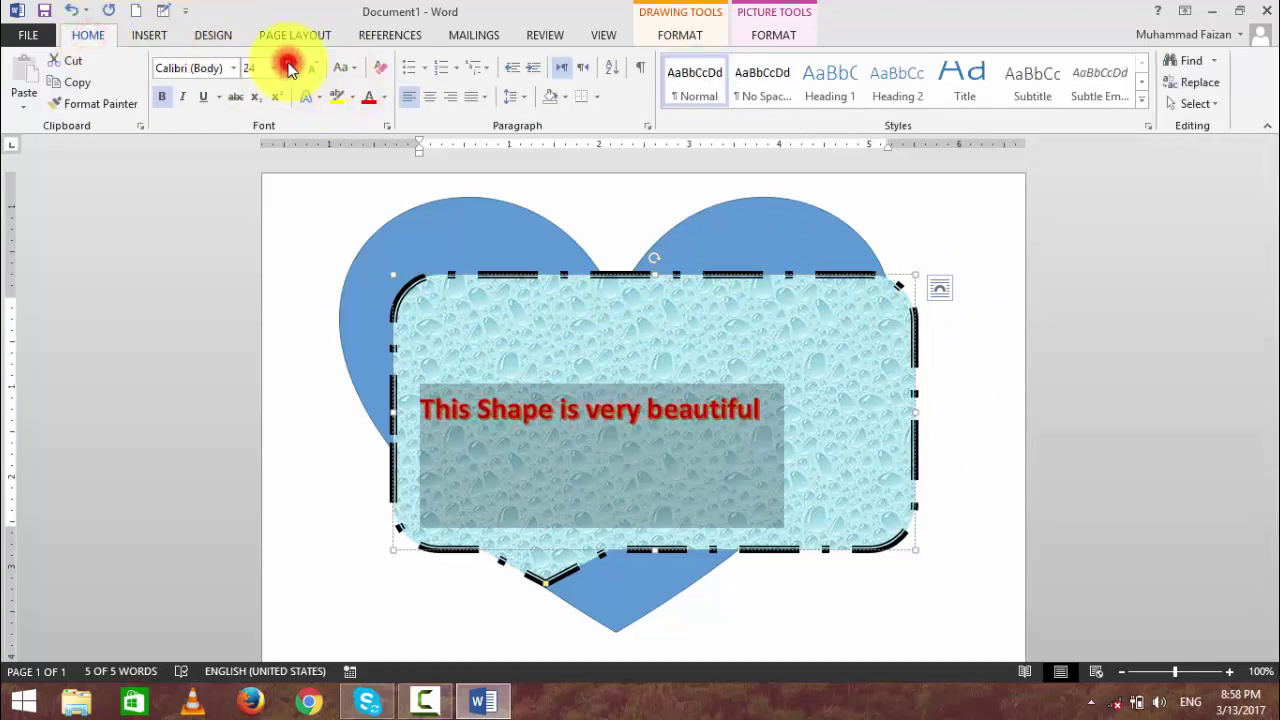
{"action": "left_click", "coordinate": [290, 67]}
{"action": "left_click", "coordinate": [314, 70]}
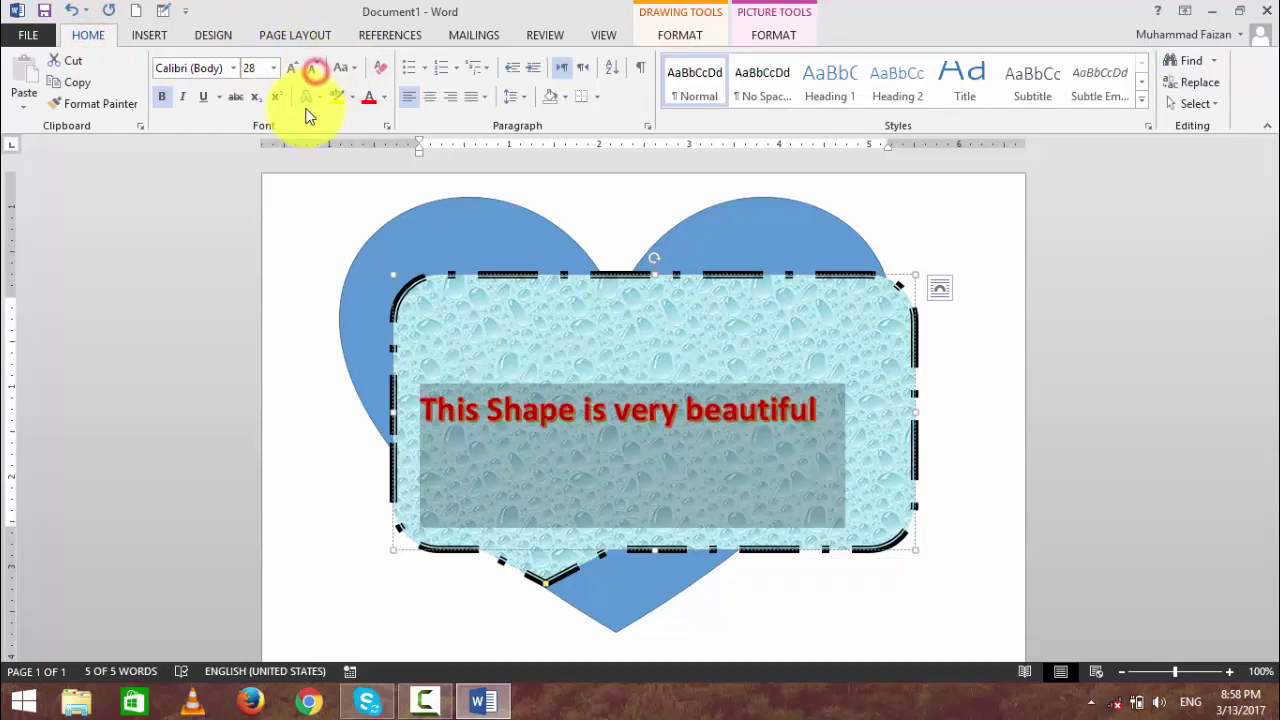
{"action": "left_click", "coordinate": [752, 40]}
{"action": "left_click", "coordinate": [670, 34]}
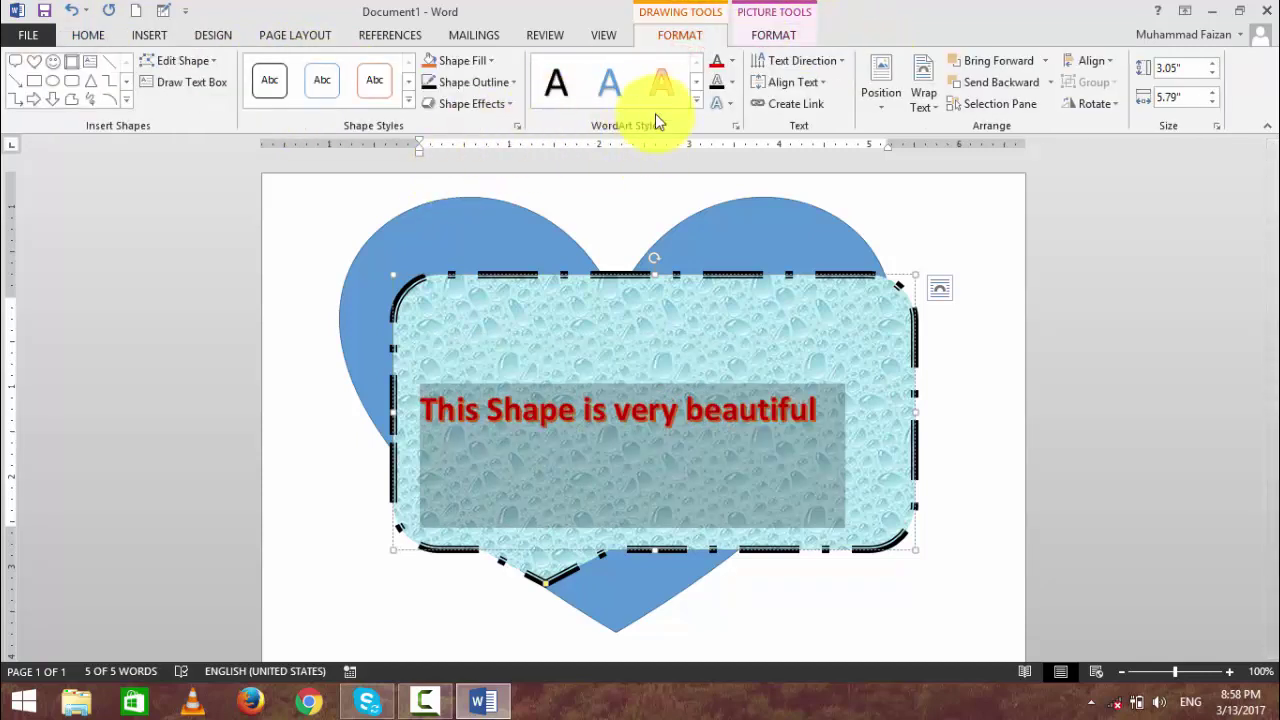
Recolour the caption's letters yellow-gold with a red text outline.
{"action": "left_click", "coordinate": [698, 103]}
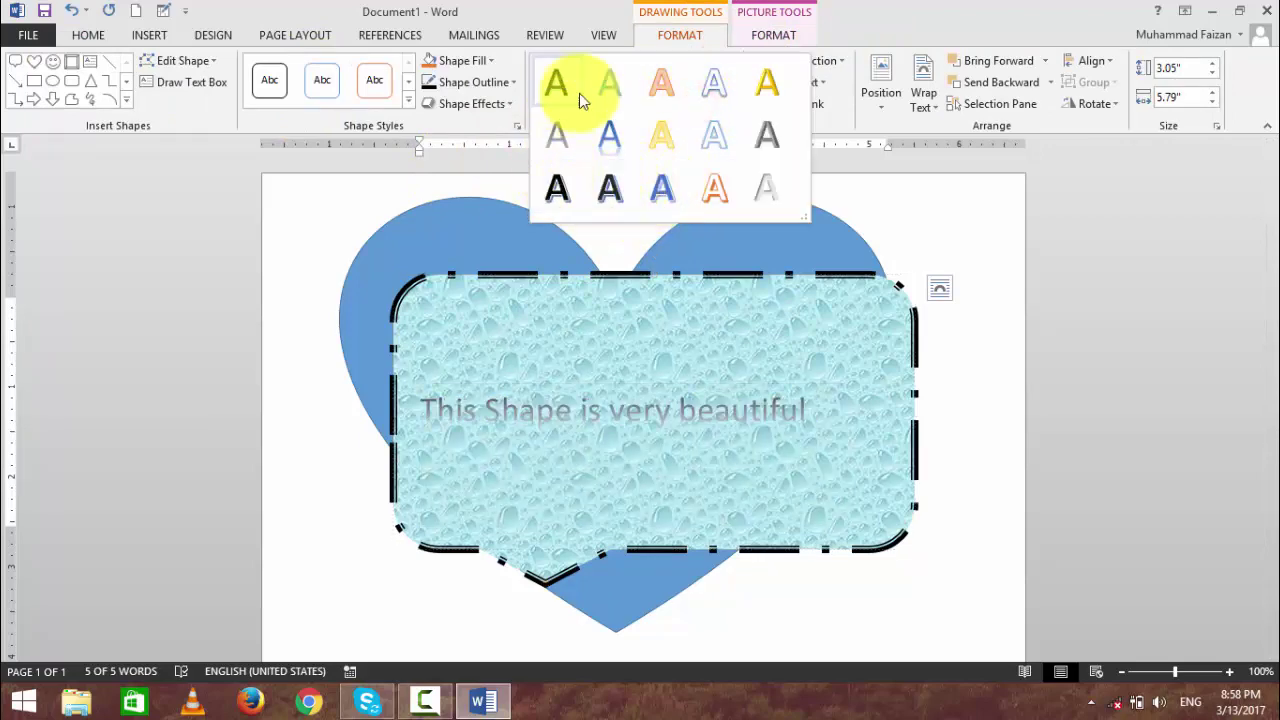
{"action": "left_click", "coordinate": [745, 329]}
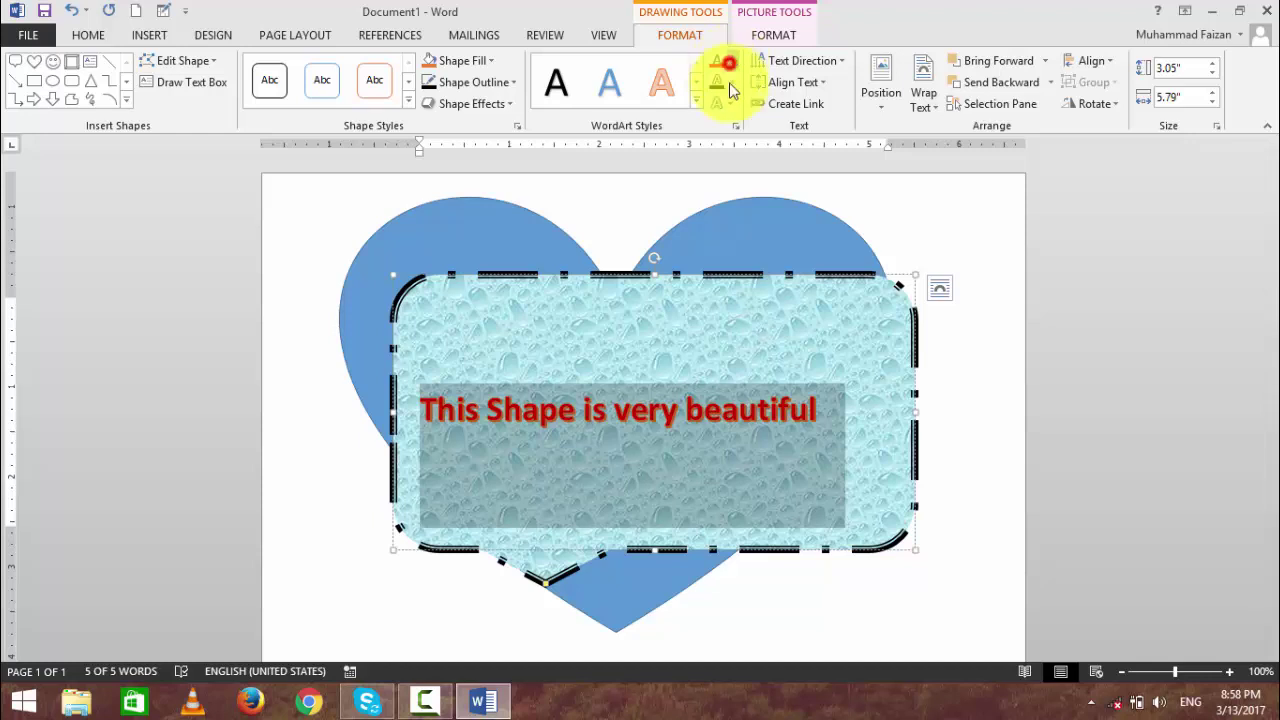
{"action": "left_click", "coordinate": [731, 62]}
{"action": "left_click", "coordinate": [757, 232]}
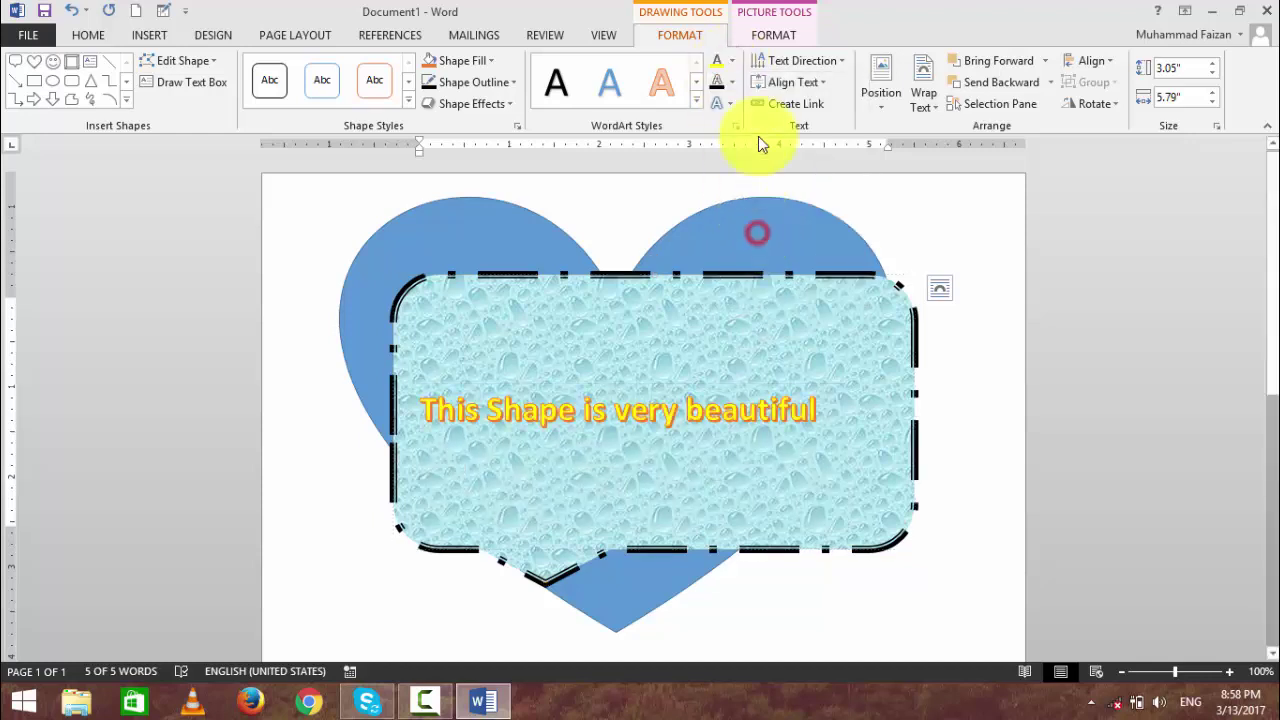
{"action": "left_click", "coordinate": [724, 86]}
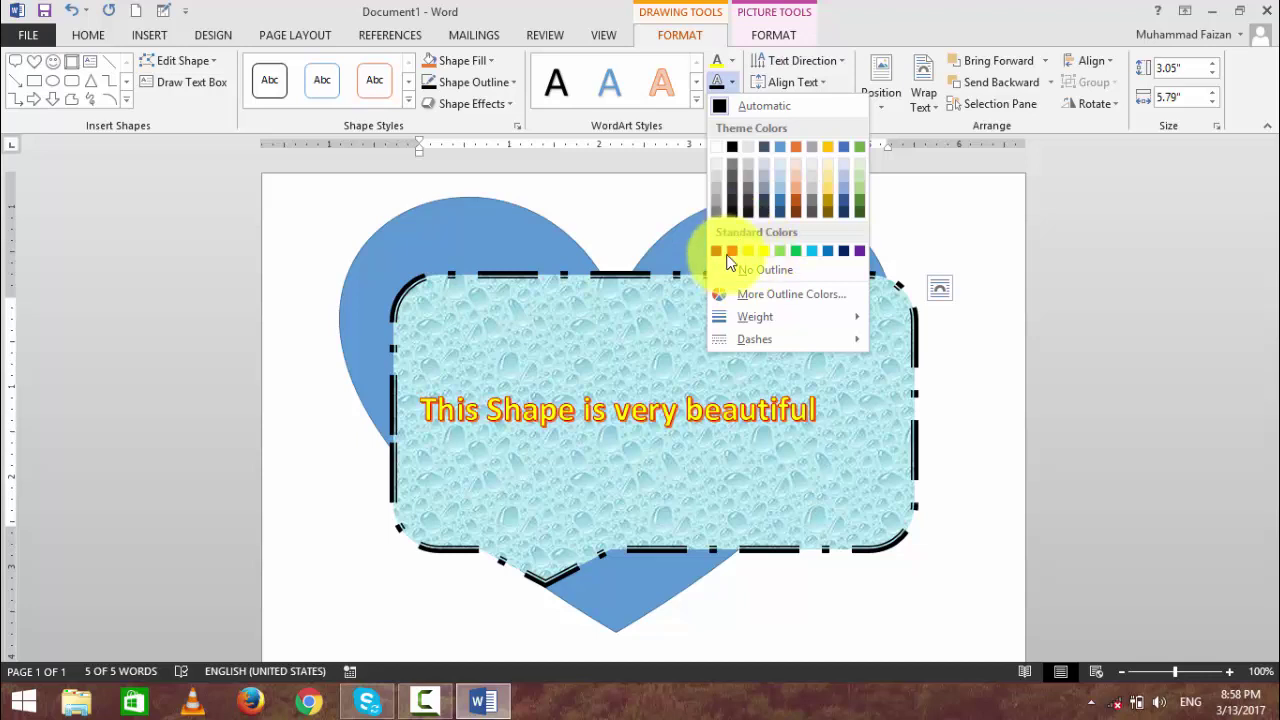
{"action": "left_click", "coordinate": [730, 250]}
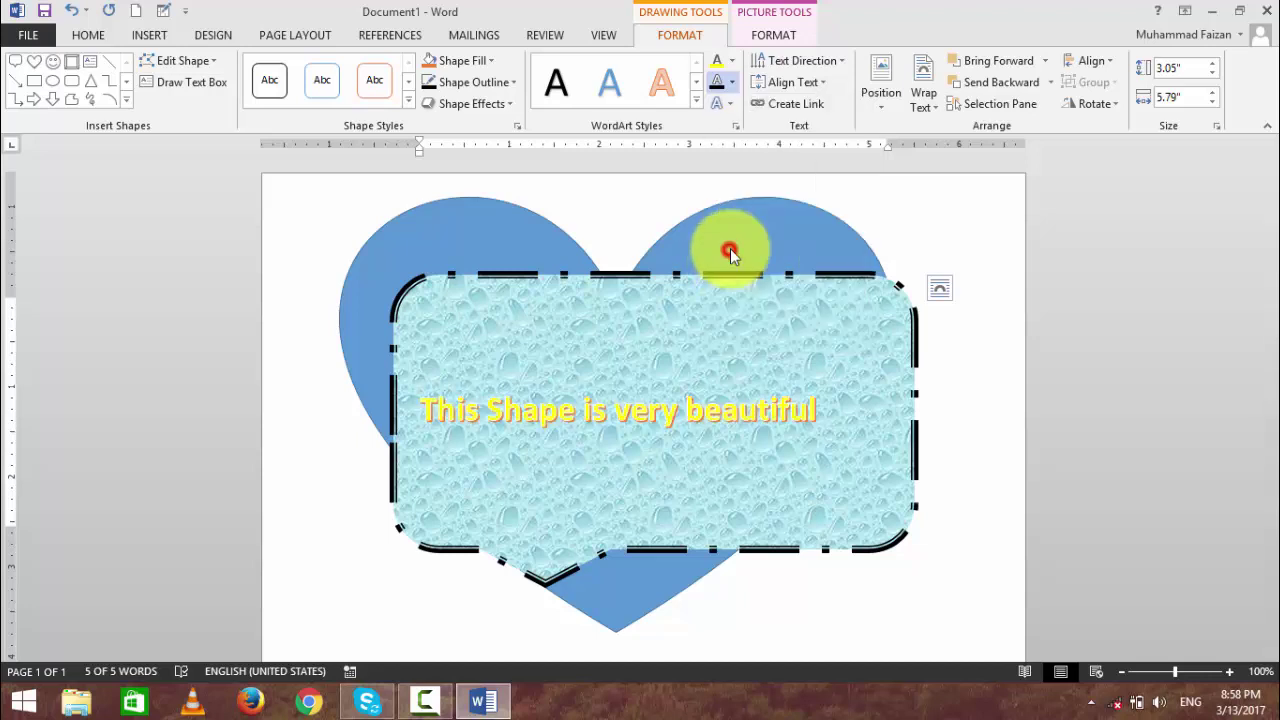
Add an orange Glow text effect around the caption's letters.
{"action": "left_click", "coordinate": [723, 105]}
{"action": "mouse_move", "coordinate": [757, 134]}
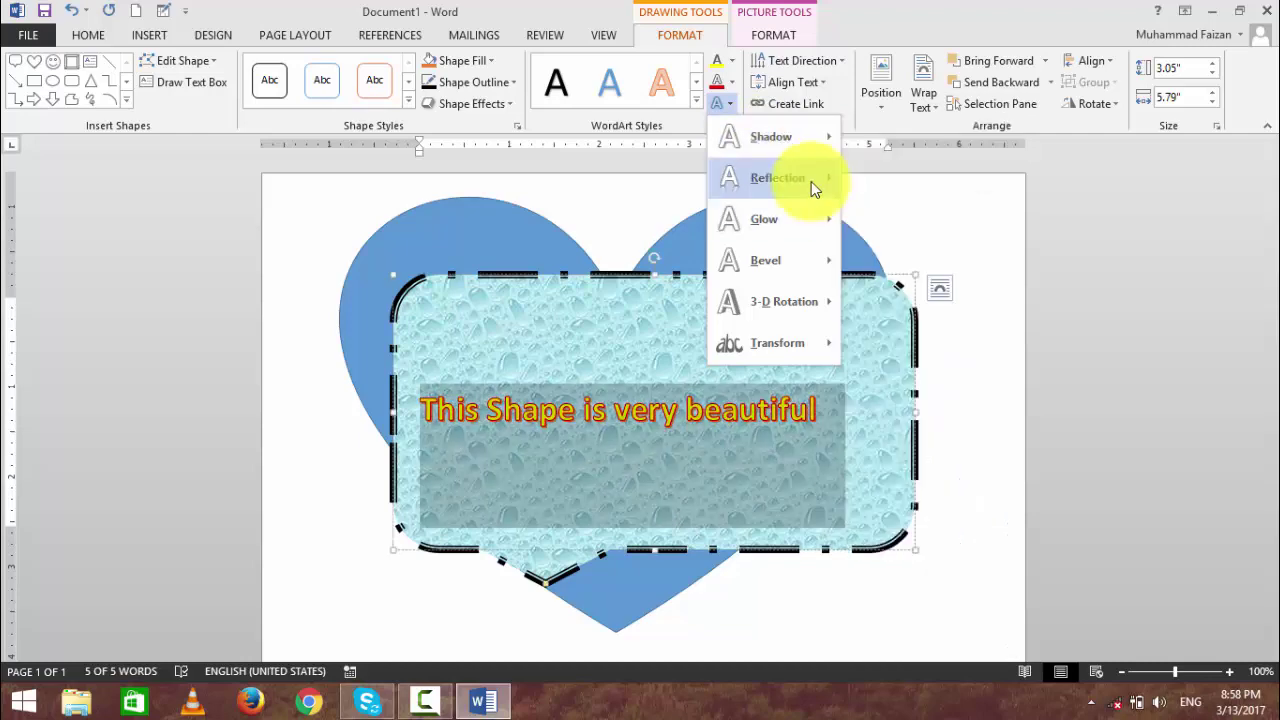
{"action": "mouse_move", "coordinate": [811, 181]}
{"action": "mouse_move", "coordinate": [781, 222]}
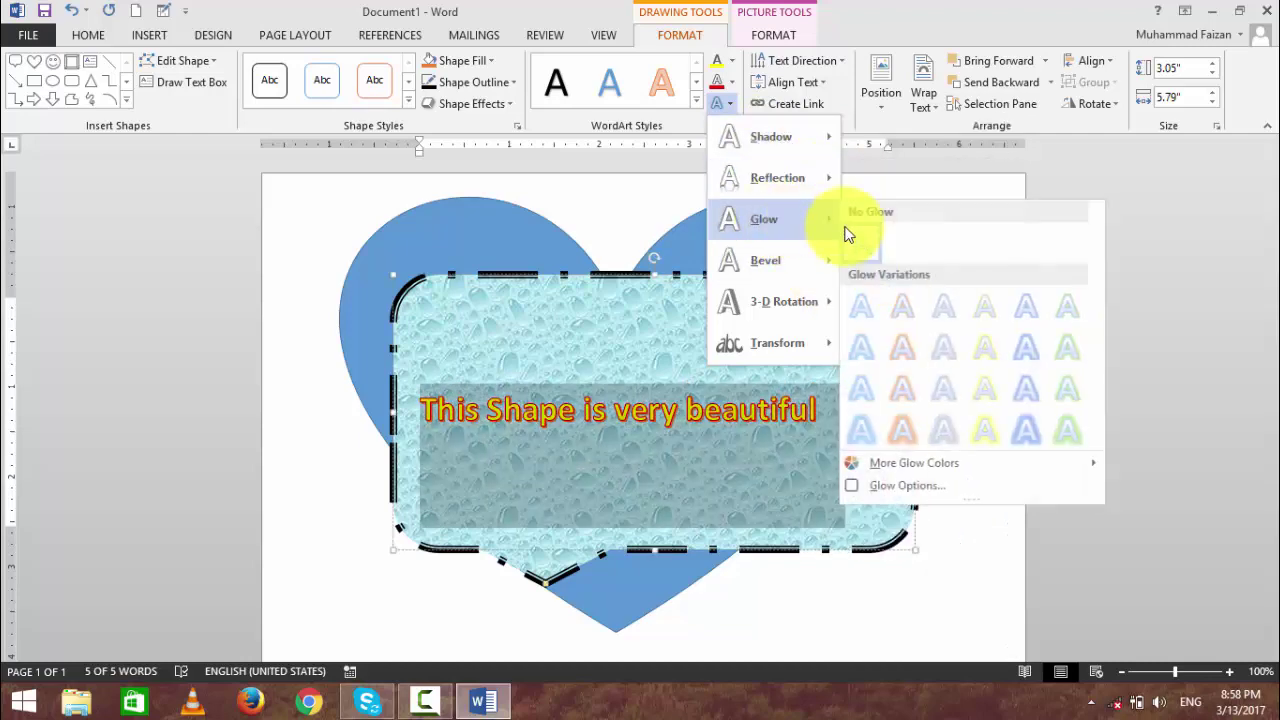
{"action": "left_click", "coordinate": [904, 410]}
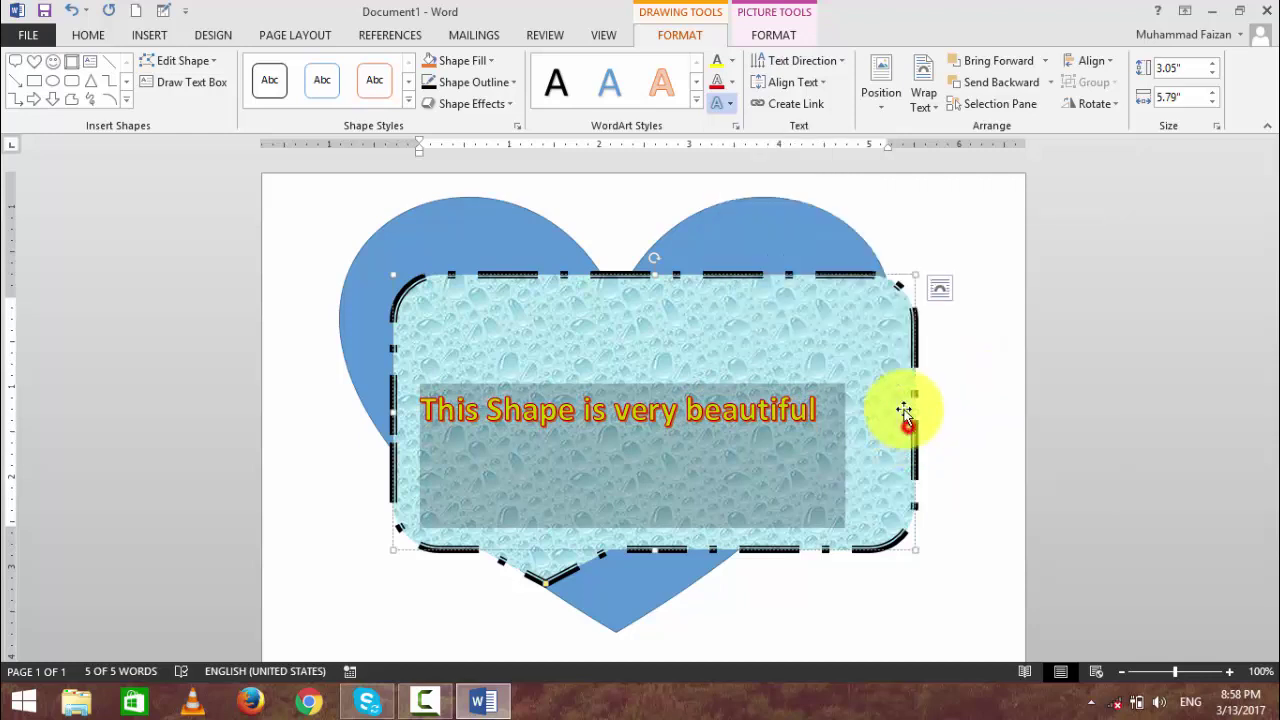
{"action": "left_click", "coordinate": [729, 104]}
{"action": "mouse_move", "coordinate": [766, 305]}
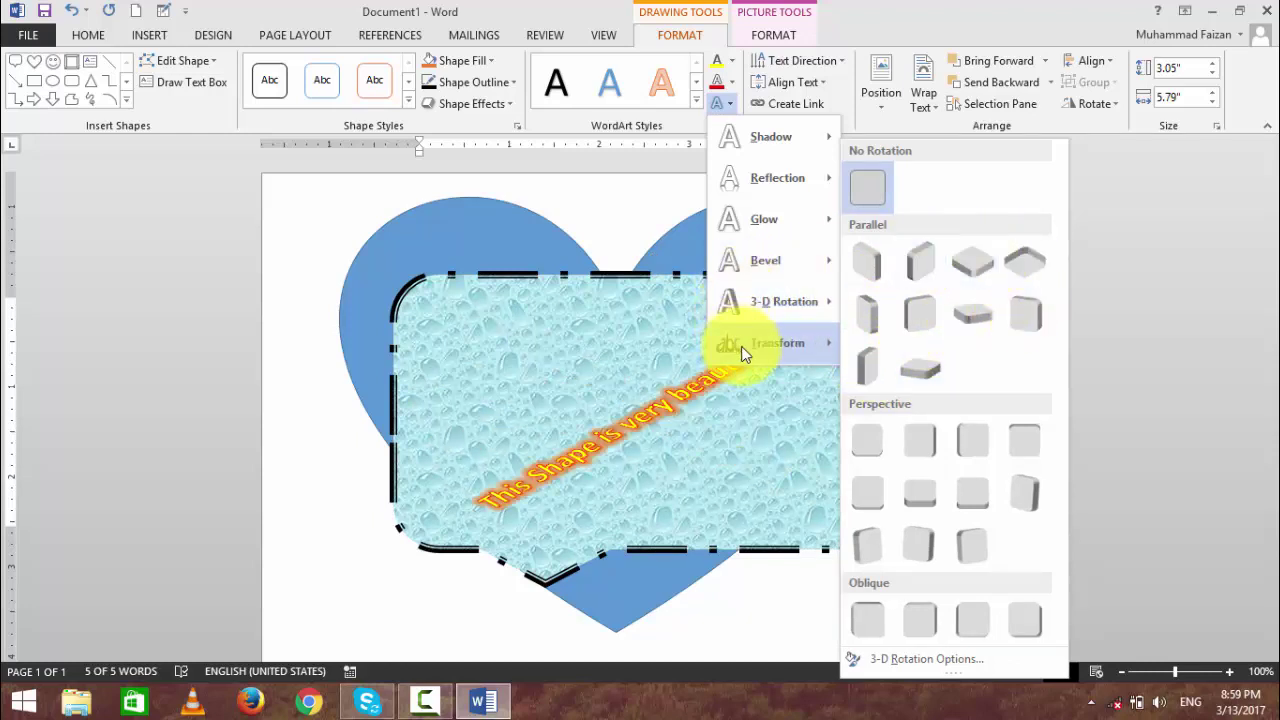
Warp the WordArt caption with a Transform preset, settling on Triangle Down.
{"action": "mouse_move", "coordinate": [741, 346]}
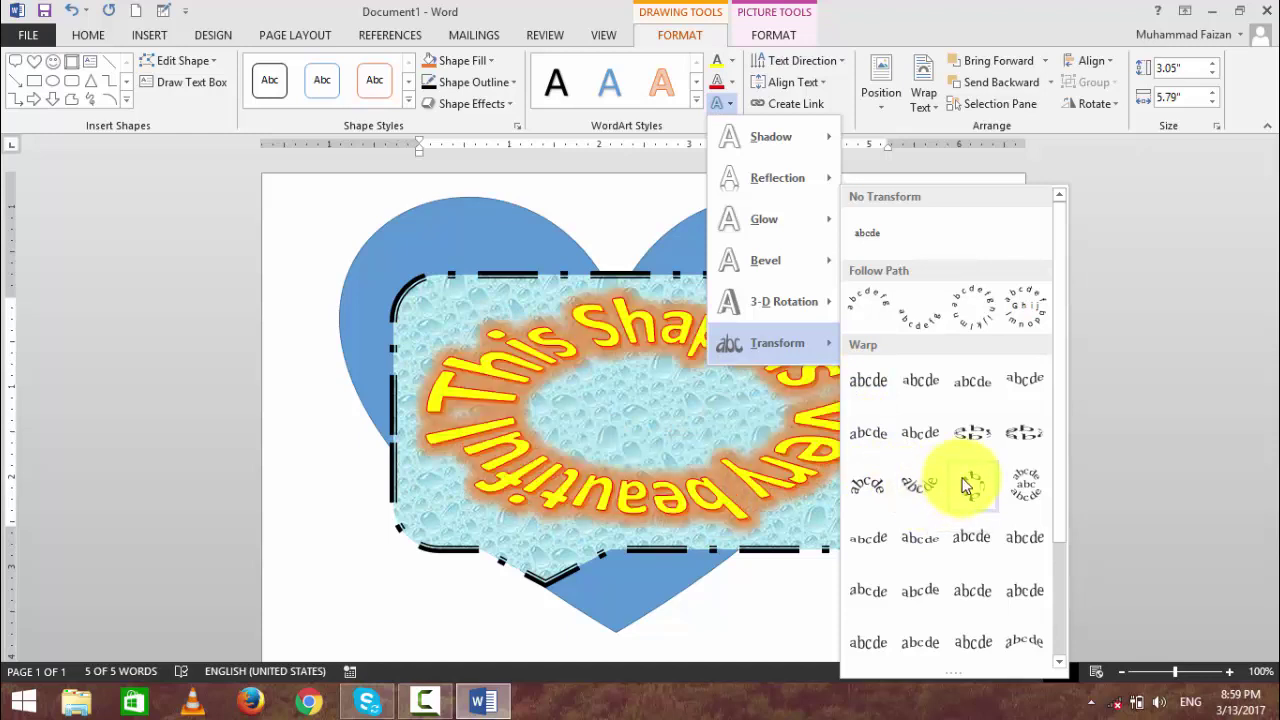
{"action": "scroll", "coordinate": [965, 485], "scroll_direction": "down", "scroll_amount": 3}
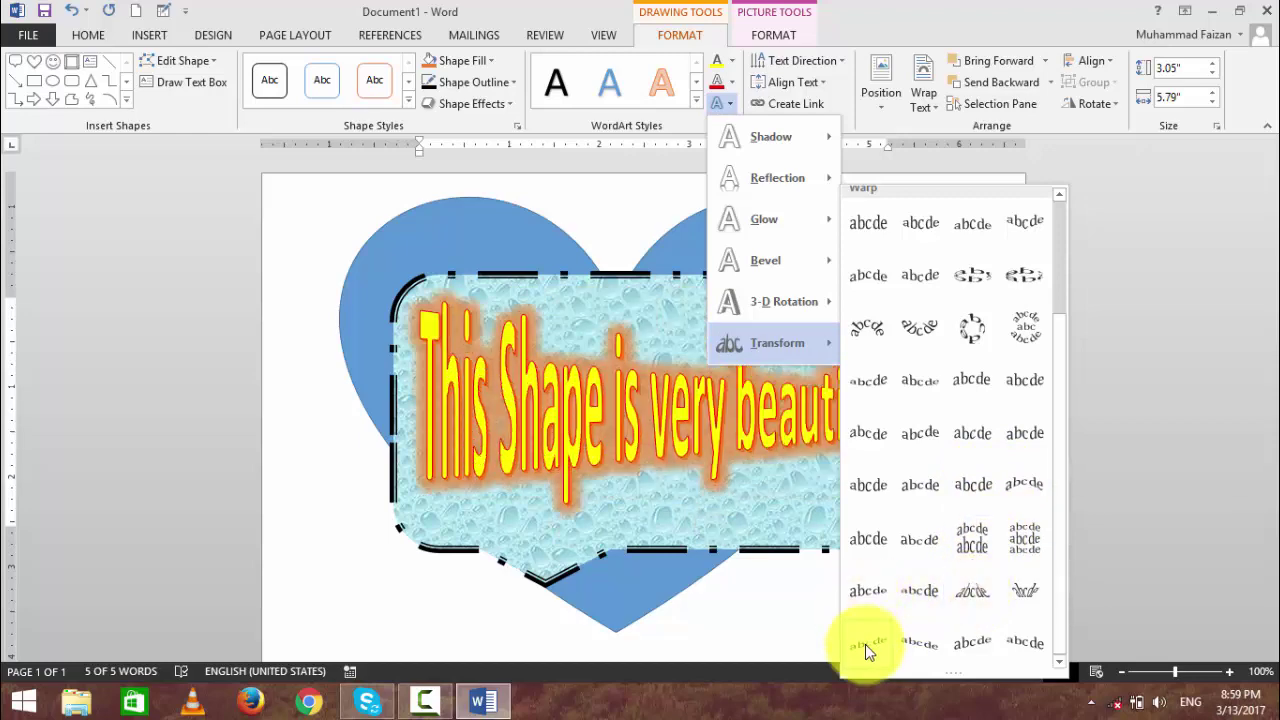
{"action": "left_click", "coordinate": [971, 644]}
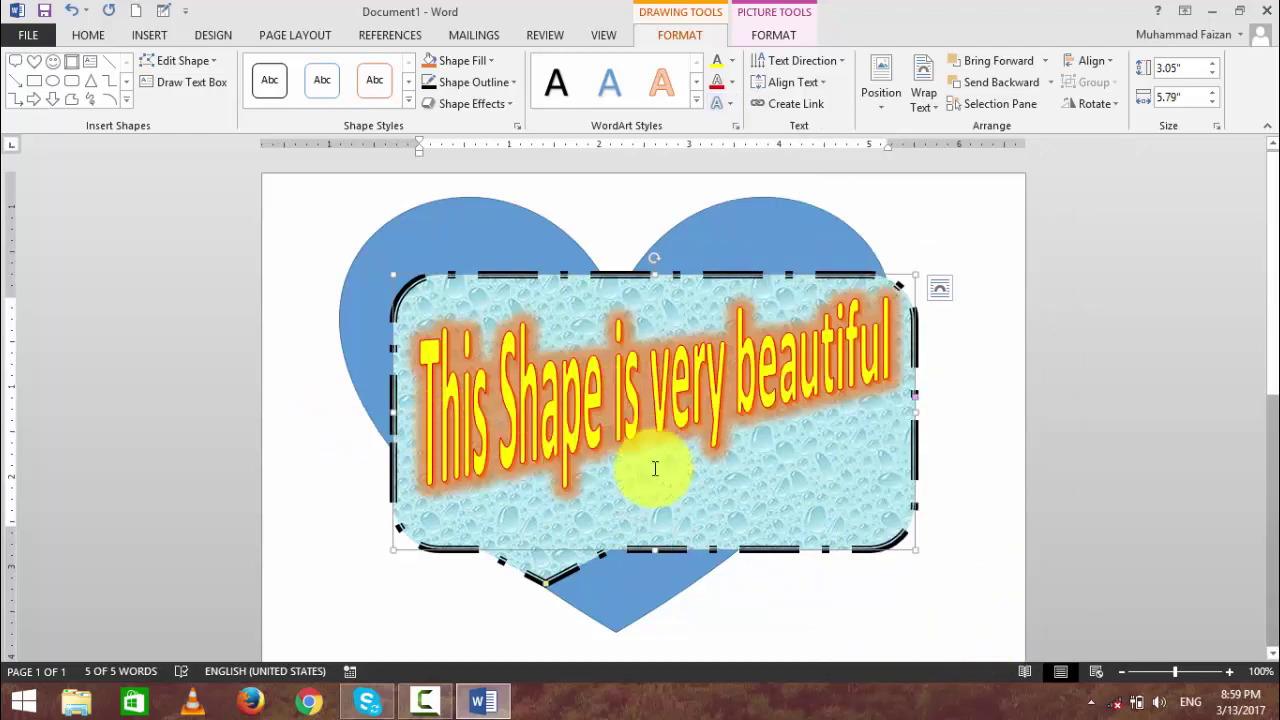
{"action": "left_click", "coordinate": [722, 104]}
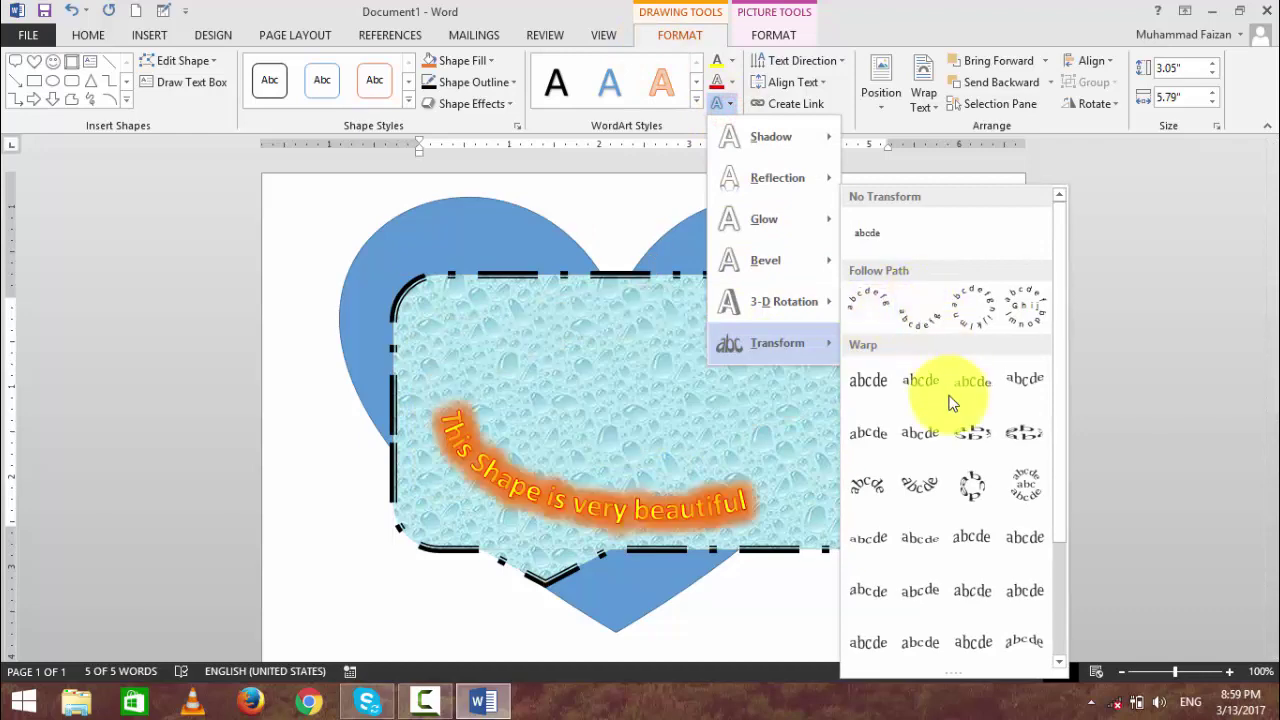
{"action": "left_click", "coordinate": [1008, 390]}
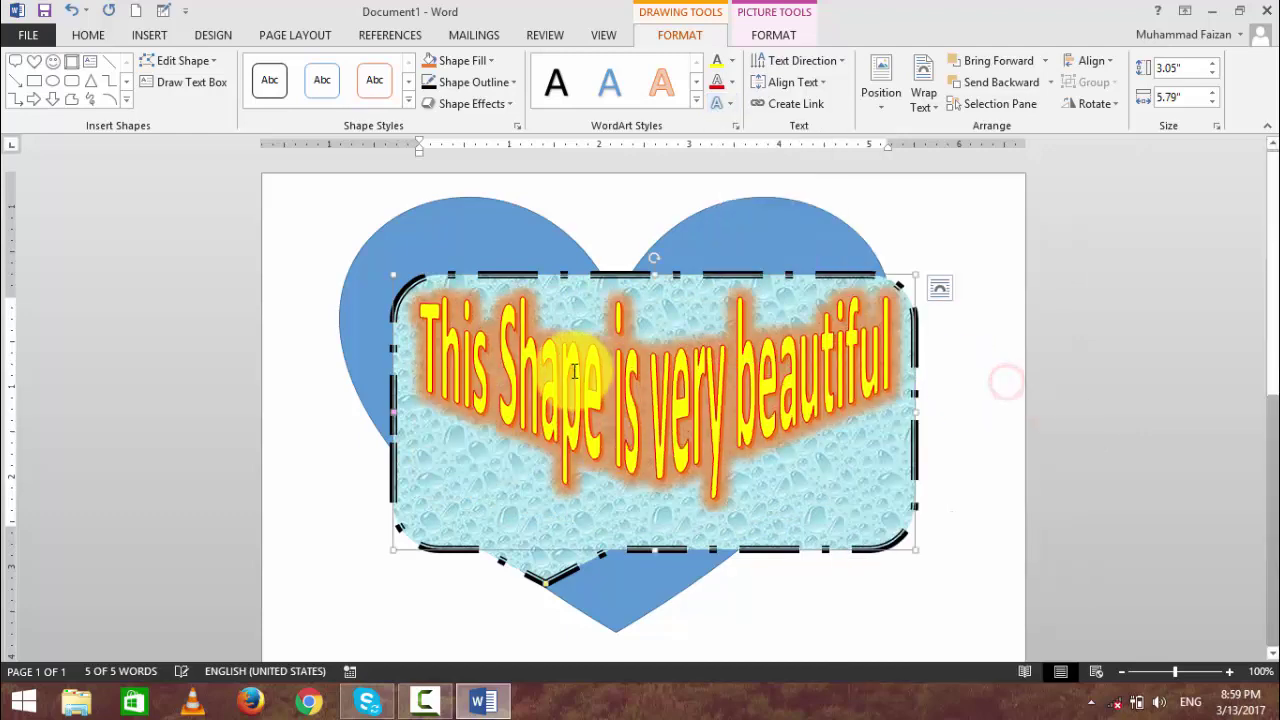
{"action": "key", "text": "ctrl+z"}
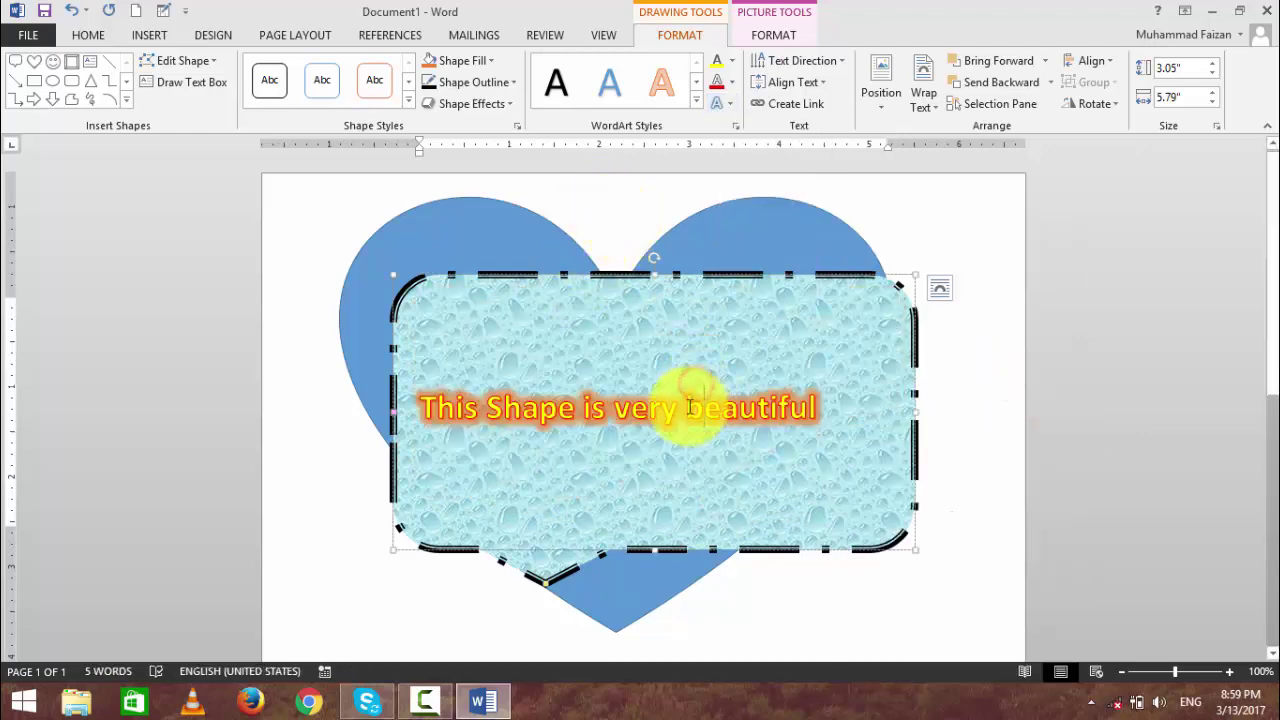
{"action": "left_click", "coordinate": [566, 386]}
{"action": "left_click", "coordinate": [594, 222]}
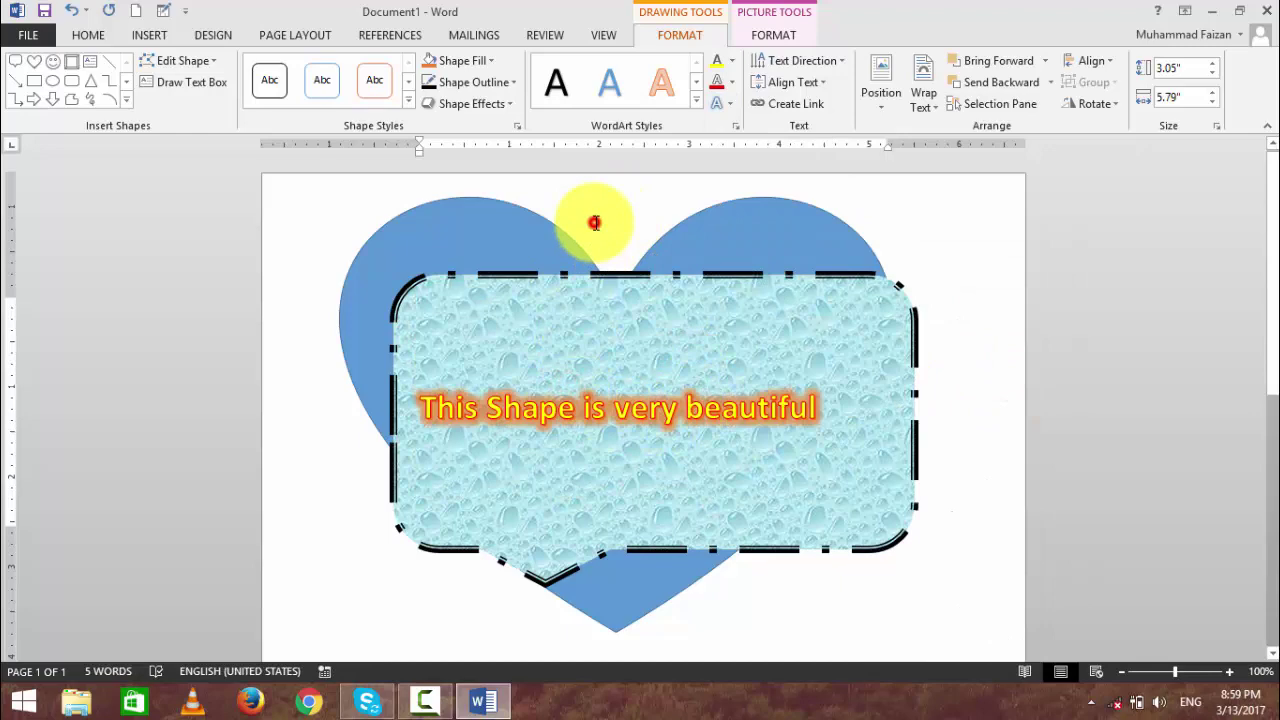
{"action": "left_click", "coordinate": [630, 395]}
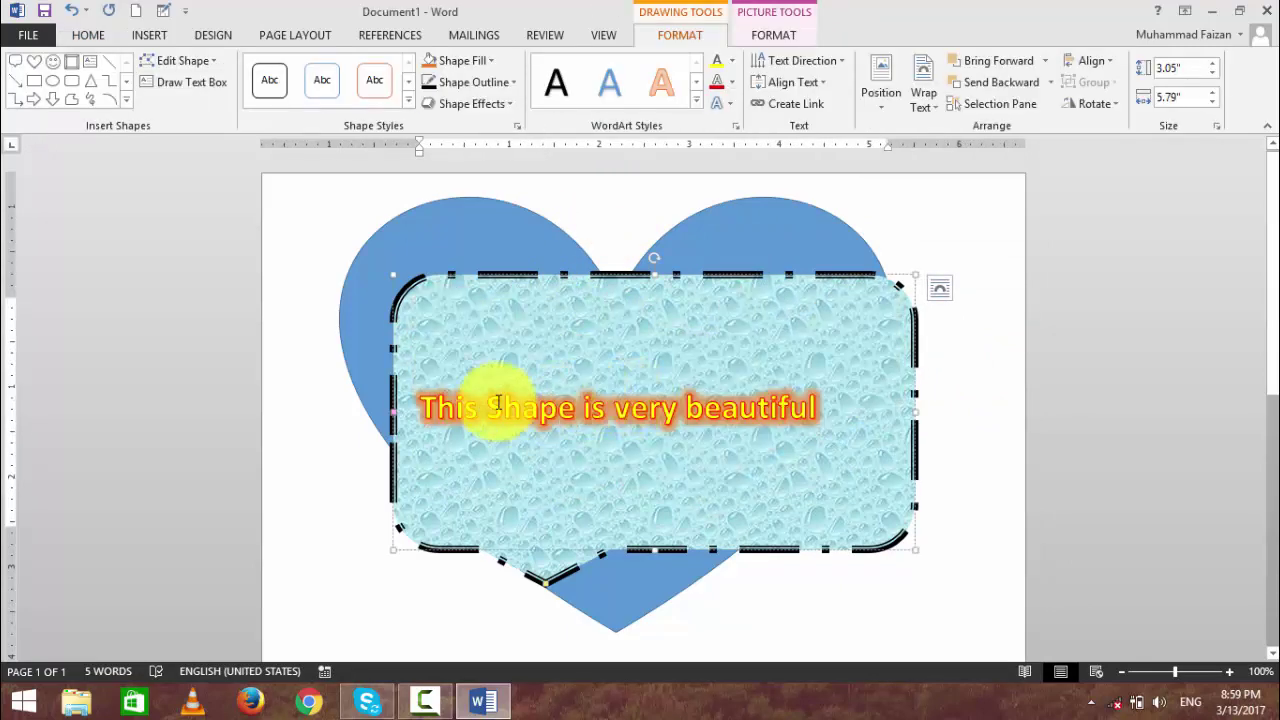
{"action": "left_click", "coordinate": [644, 210]}
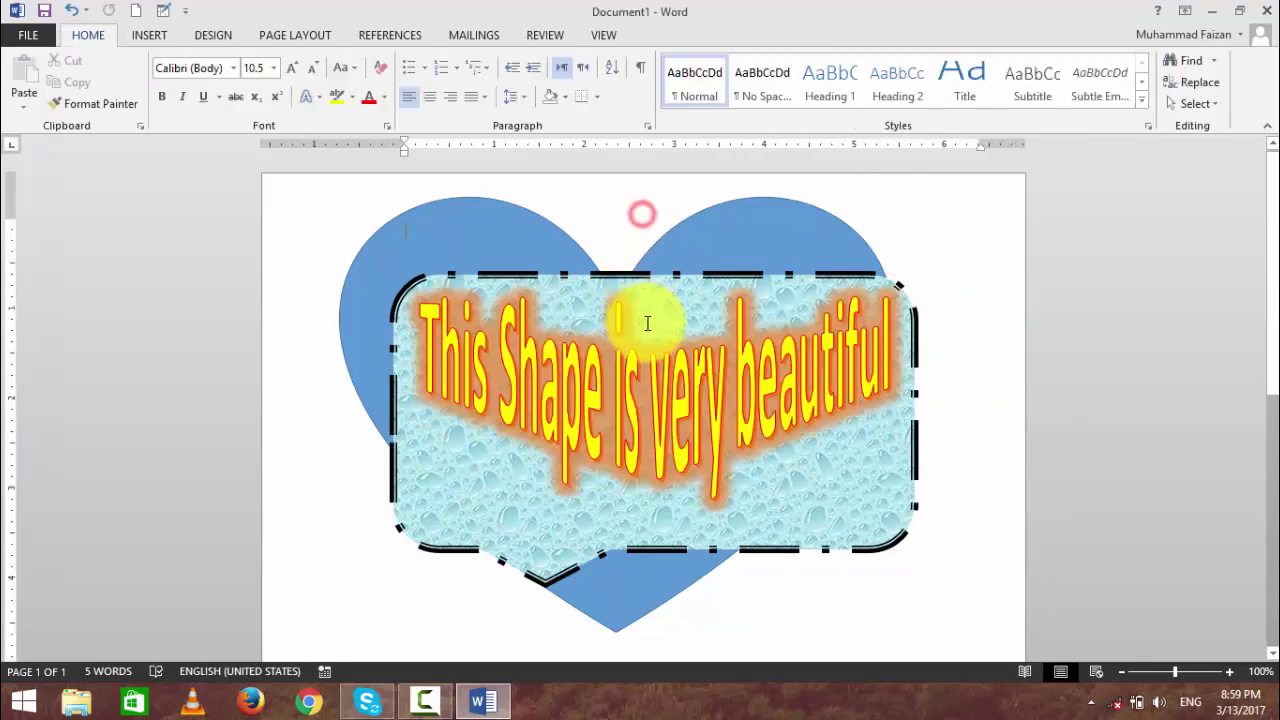
{"action": "left_click", "coordinate": [645, 289]}
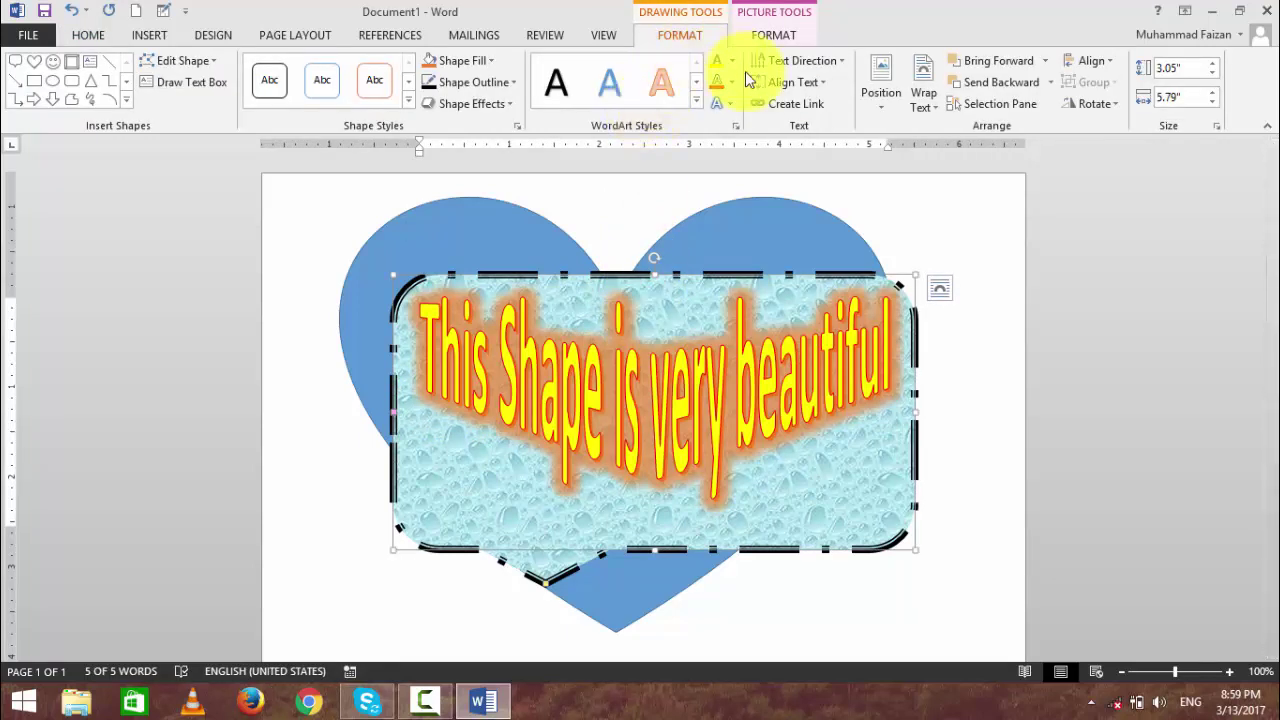
{"action": "left_click", "coordinate": [795, 60]}
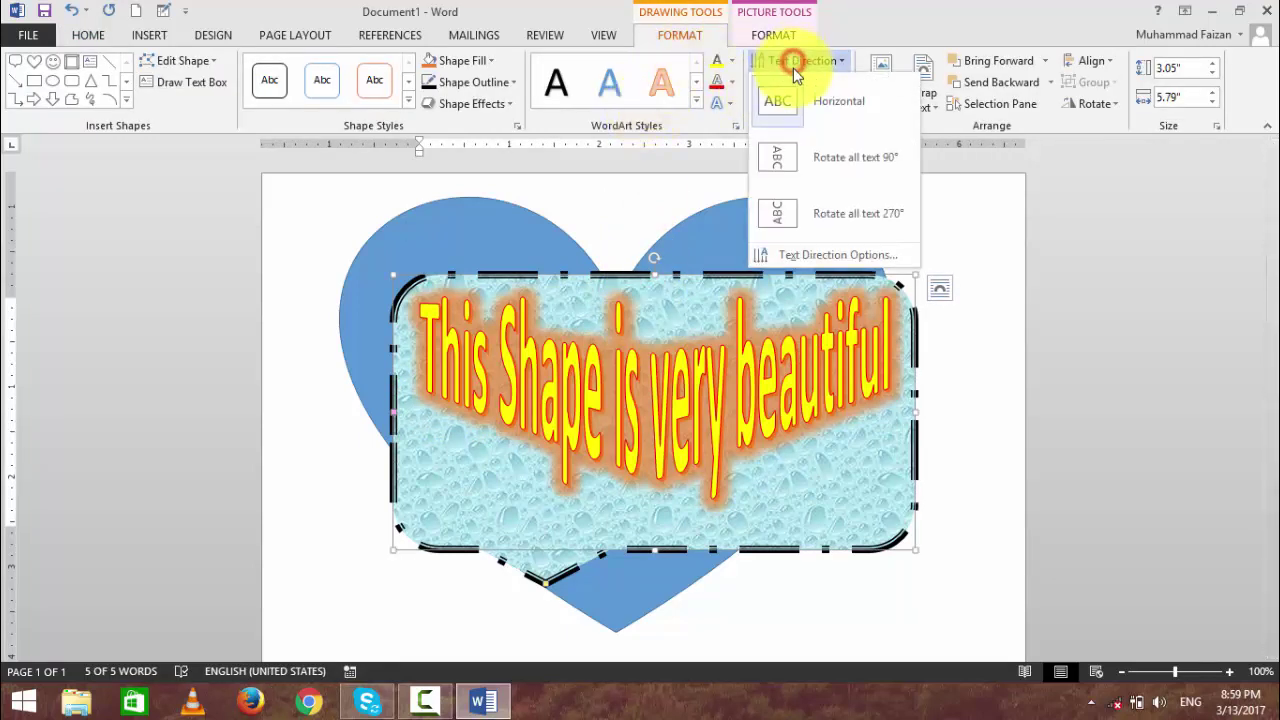
{"action": "left_click", "coordinate": [808, 152]}
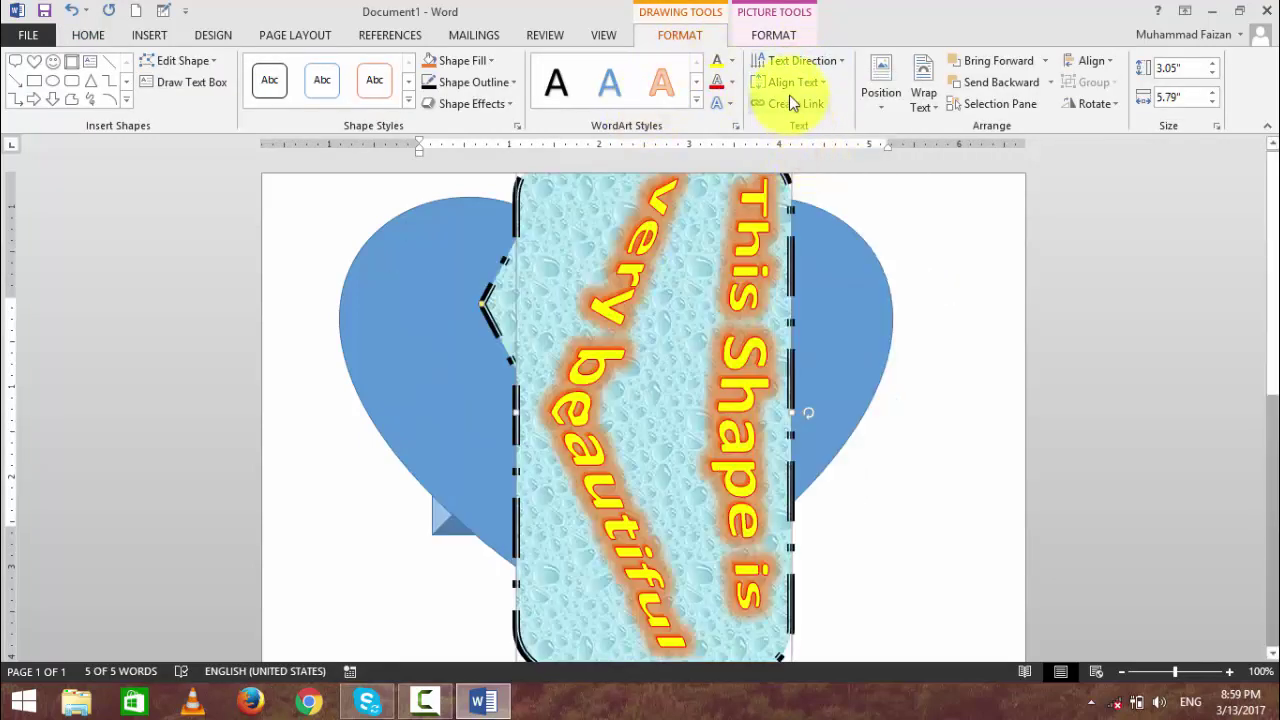
{"action": "left_click", "coordinate": [790, 62]}
{"action": "left_click", "coordinate": [795, 209]}
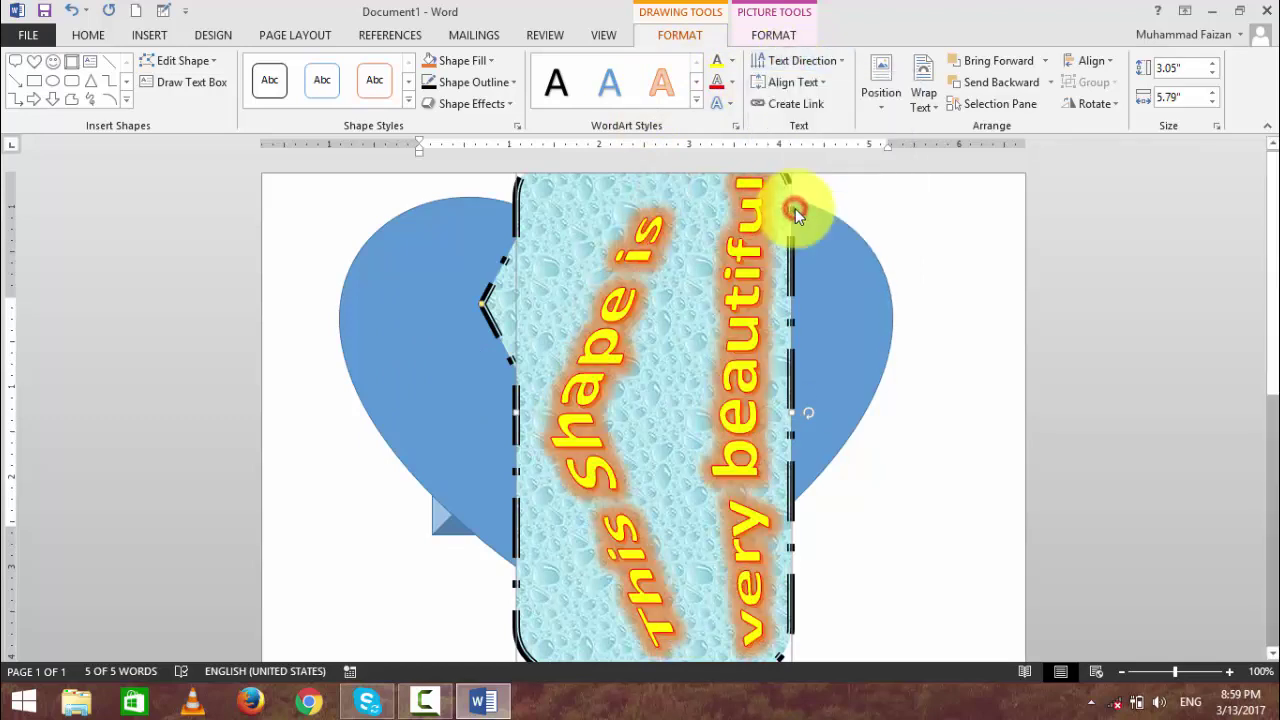
{"action": "left_click", "coordinate": [788, 60]}
{"action": "left_click", "coordinate": [790, 91]}
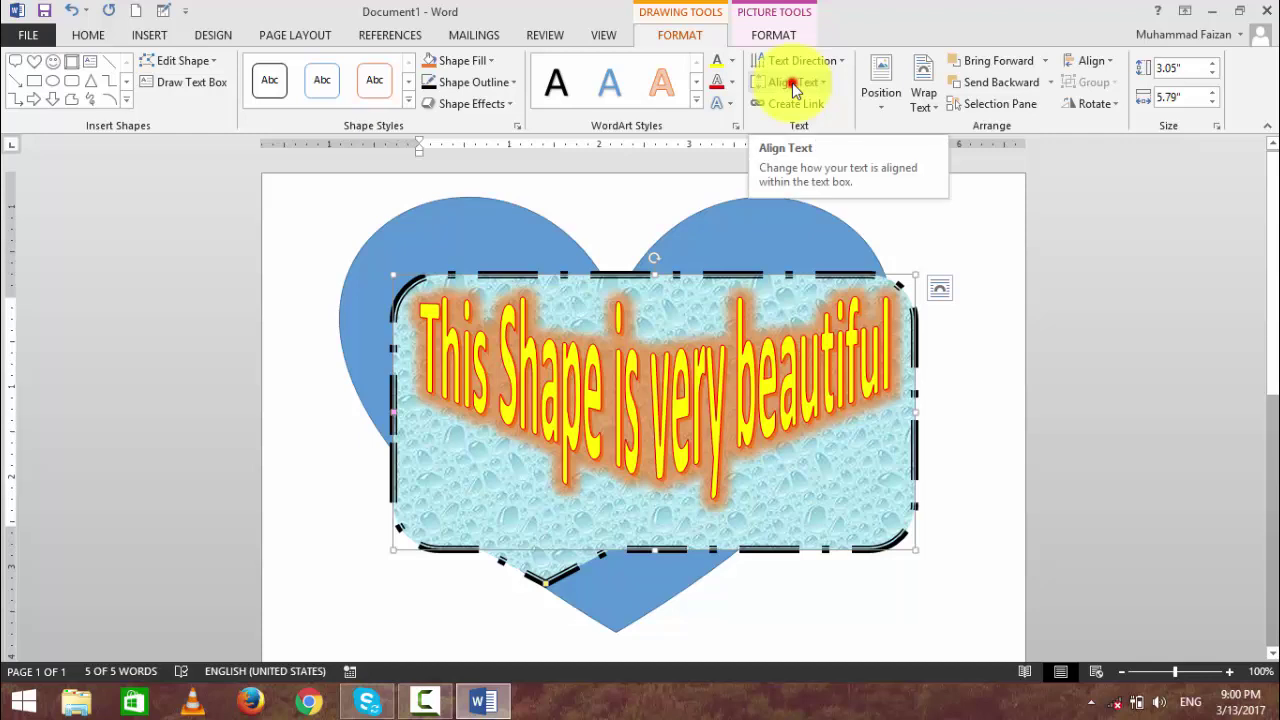
{"action": "left_click", "coordinate": [792, 83]}
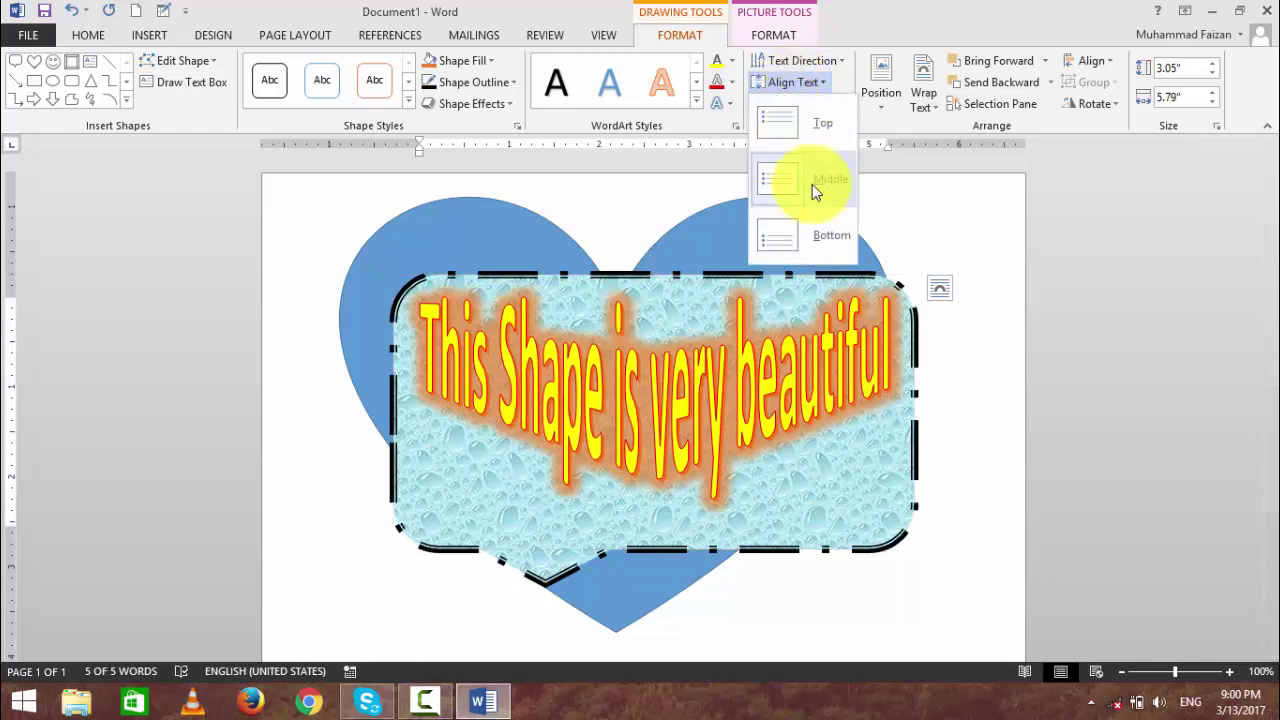
{"action": "left_click", "coordinate": [812, 220]}
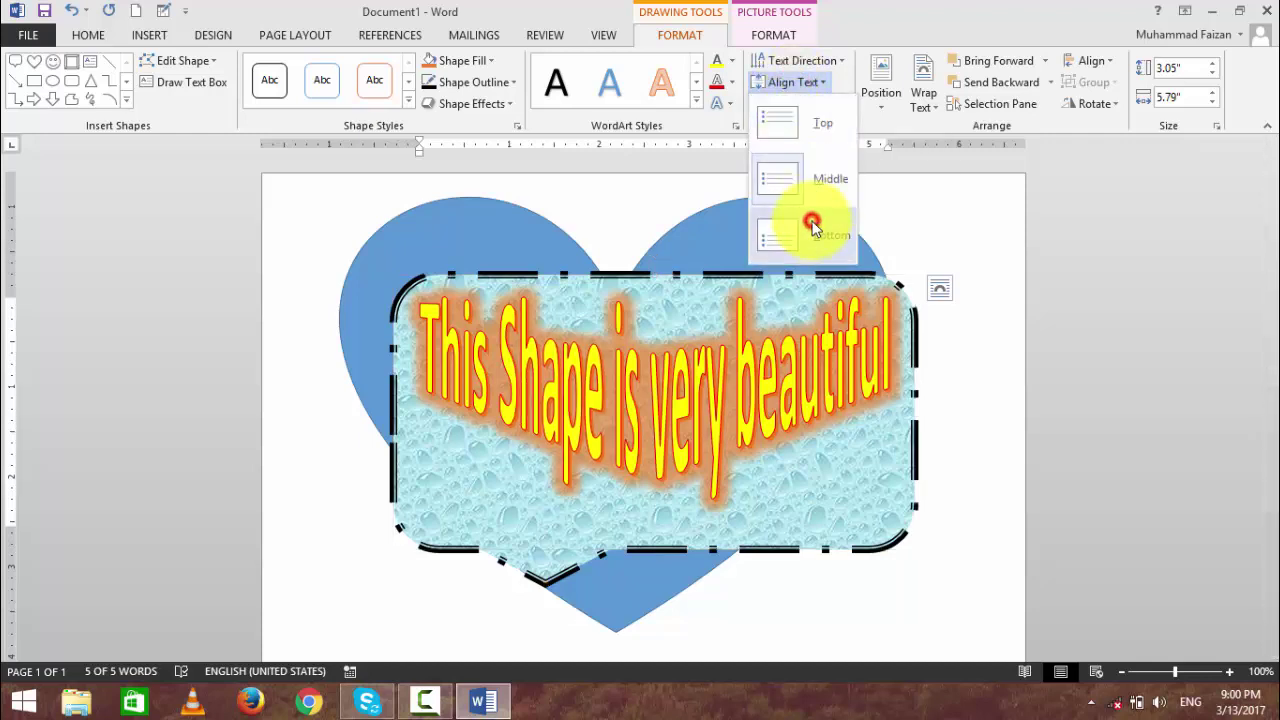
{"action": "left_click", "coordinate": [796, 84]}
{"action": "left_click", "coordinate": [800, 114]}
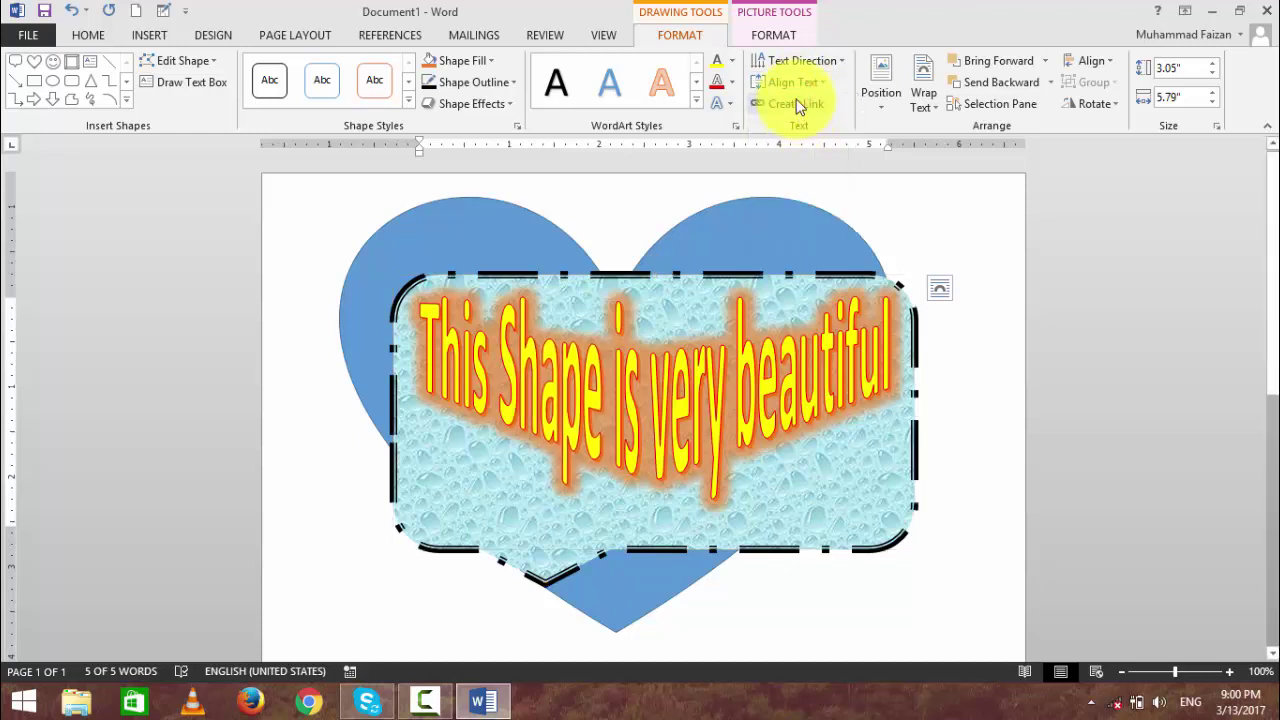
{"action": "left_click", "coordinate": [789, 80]}
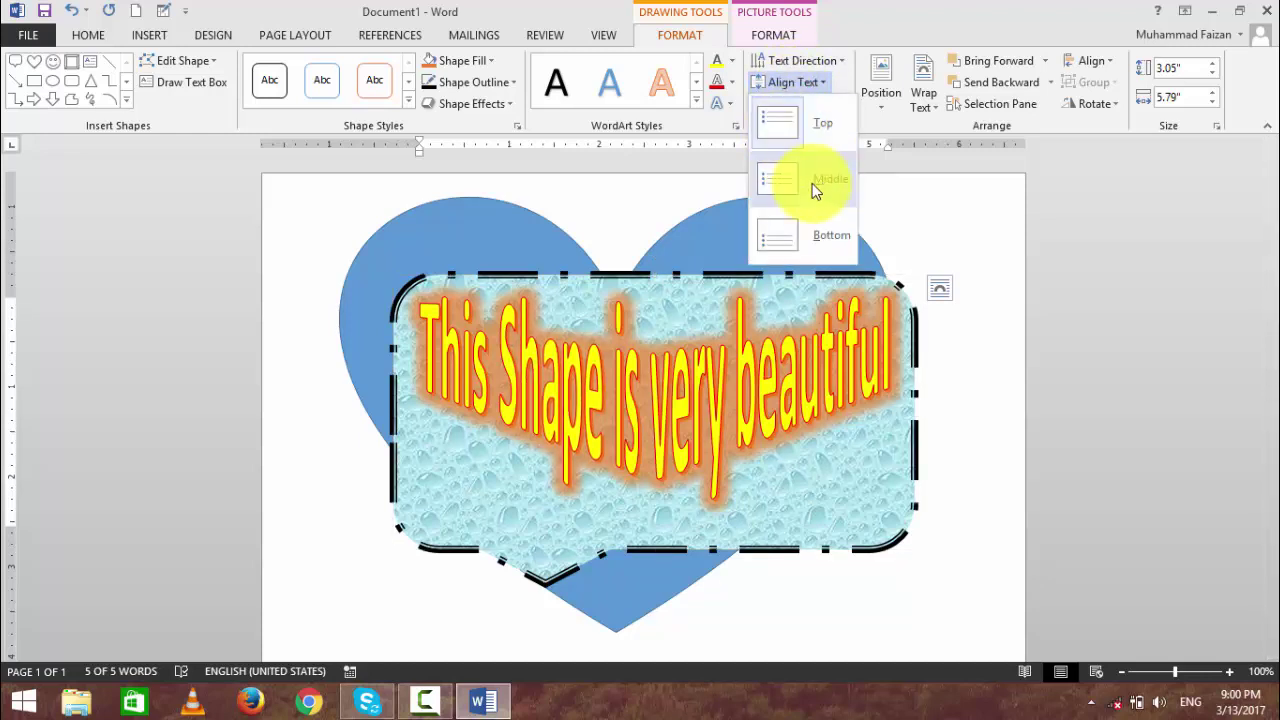
{"action": "left_click", "coordinate": [805, 122]}
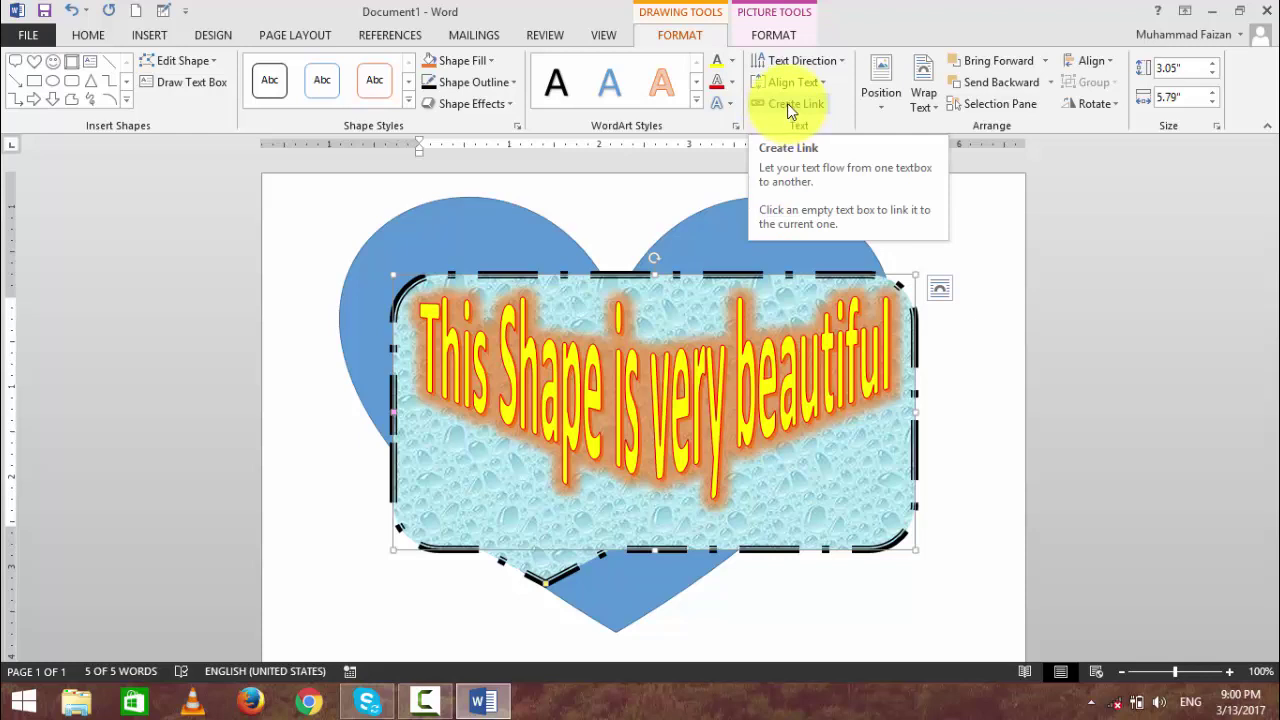
Draw two text boxes side by side below the heart.
{"action": "left_click", "coordinate": [189, 82]}
{"action": "scroll", "coordinate": [405, 460], "scroll_direction": "down", "scroll_amount": 3}
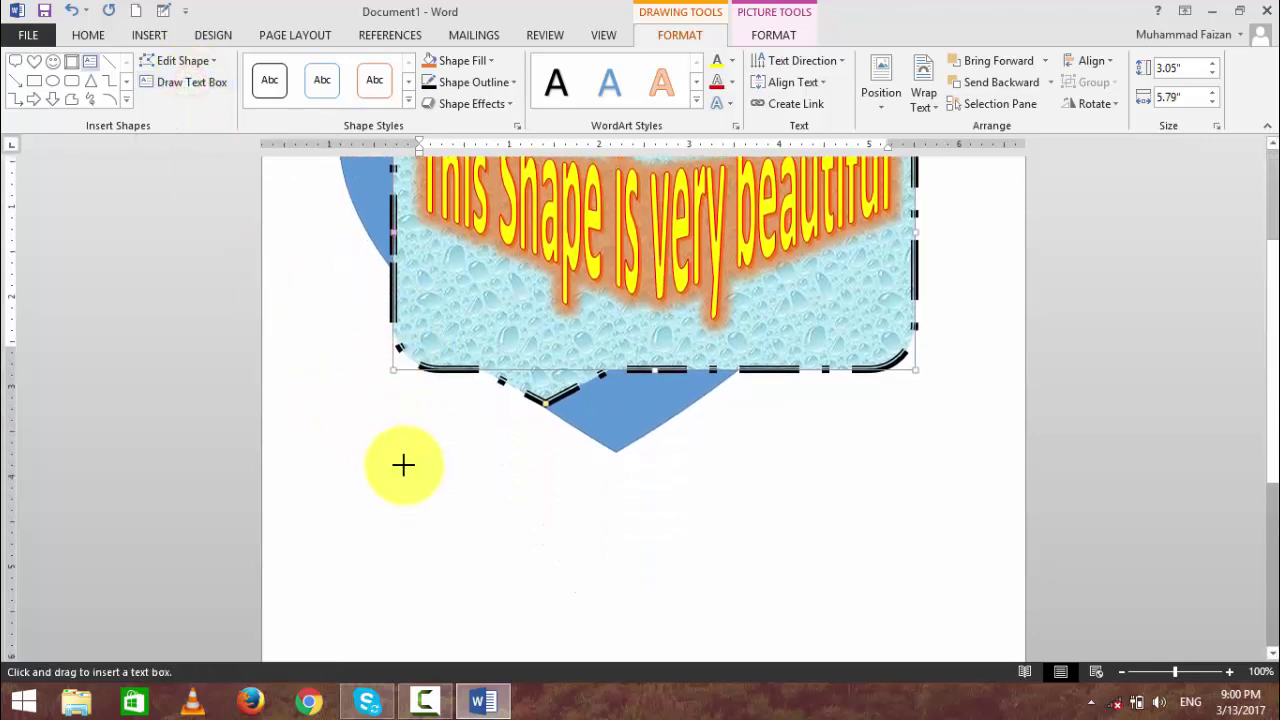
{"action": "scroll", "coordinate": [403, 464], "scroll_direction": "down", "scroll_amount": 3}
{"action": "left_click_drag", "start_coordinate": [320, 371], "coordinate": [636, 565]}
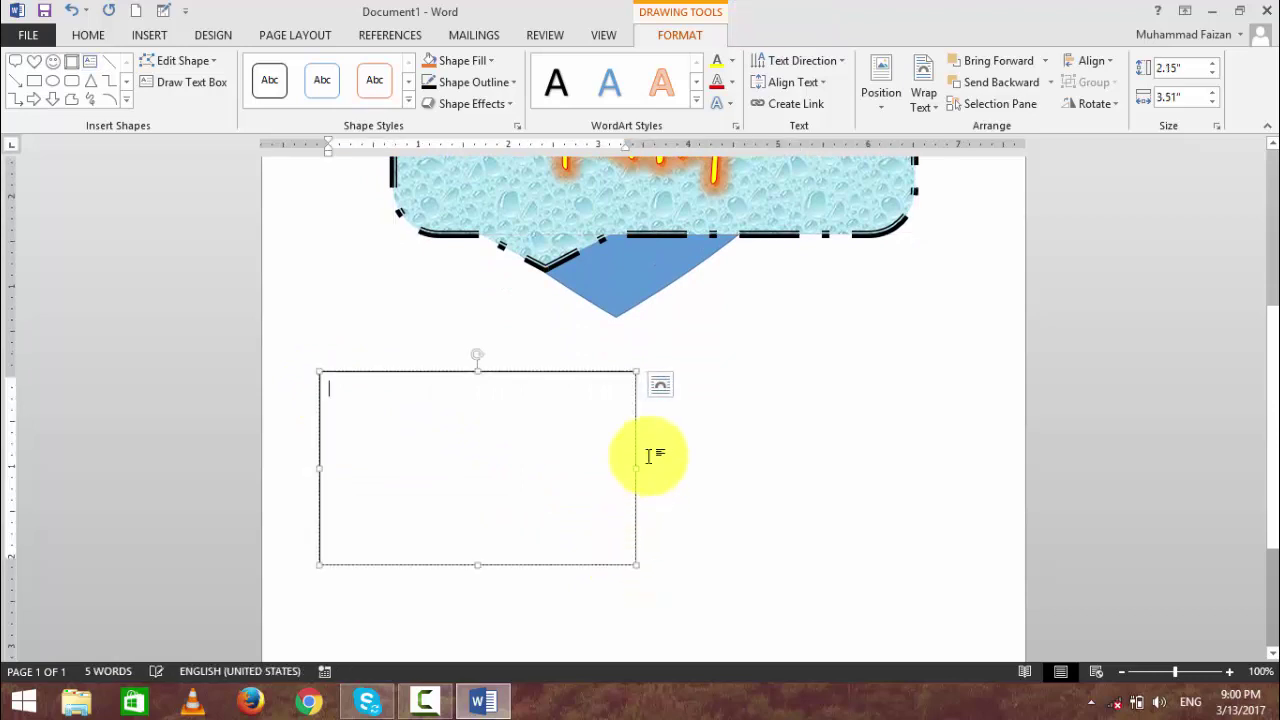
{"action": "left_click", "coordinate": [225, 86]}
{"action": "left_click_drag", "start_coordinate": [678, 372], "coordinate": [957, 570]}
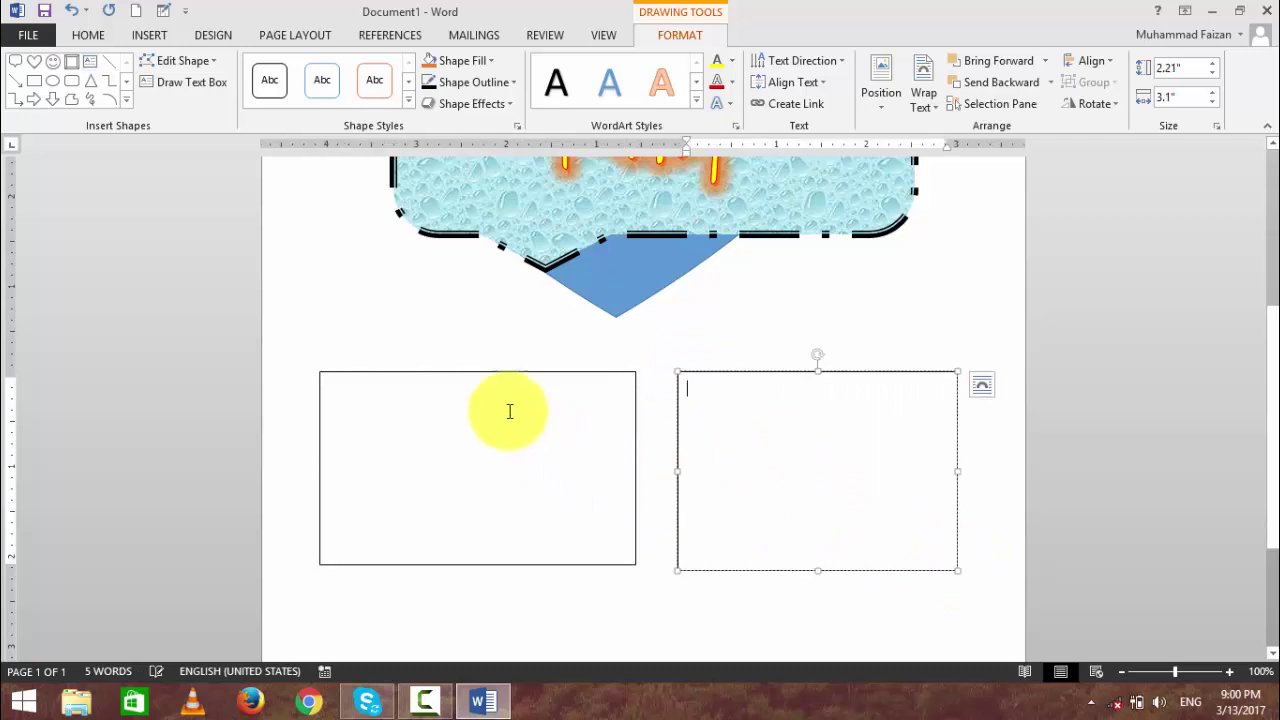
Fill the left text box with =rand() sample paragraphs and resize it to 1.73".
{"action": "left_click", "coordinate": [366, 394]}
{"action": "type", "text": "=rand("}
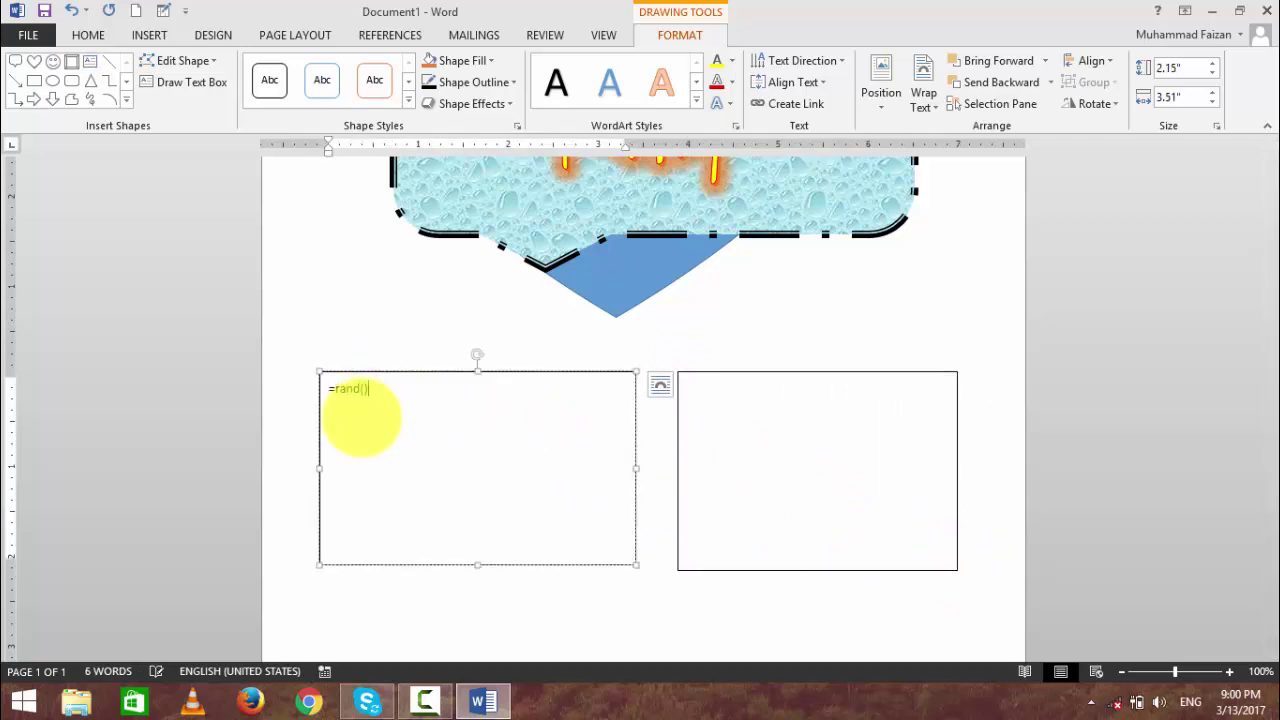
{"action": "key", "text": "Return"}
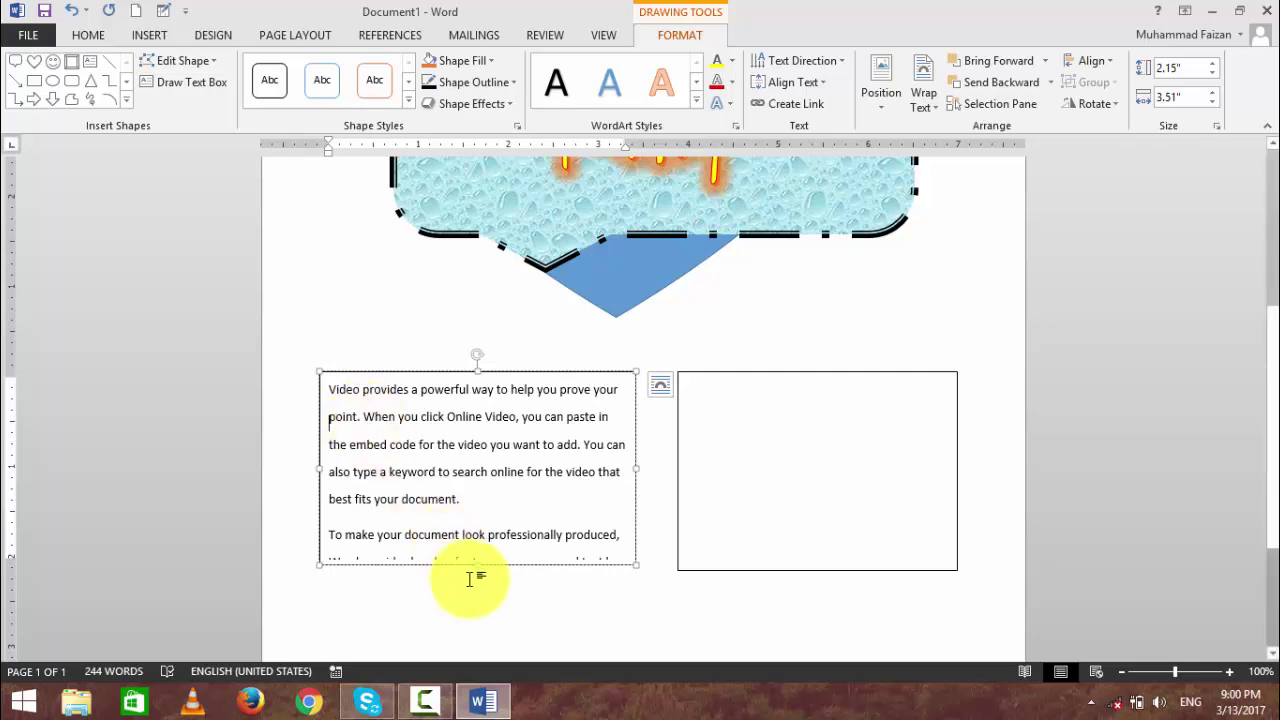
{"action": "mouse_move", "coordinate": [479, 564]}
{"action": "left_mouse_down"}
{"action": "mouse_move", "coordinate": [474, 624]}
{"action": "mouse_move", "coordinate": [470, 369]}
{"action": "left_mouse_up"}
Delete all the sample text from the left text box.
{"action": "scroll", "coordinate": [468, 400], "scroll_direction": "up", "scroll_amount": 2}
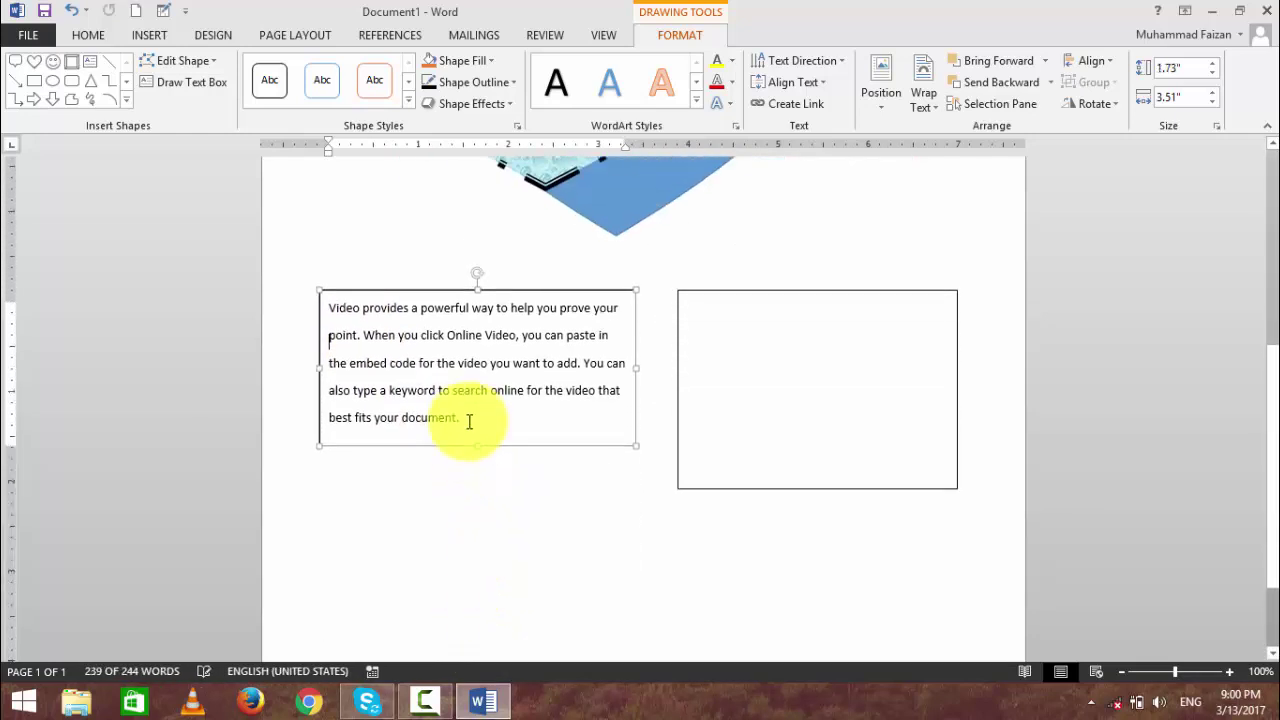
{"action": "left_click_drag", "start_coordinate": [476, 453], "coordinate": [483, 501]}
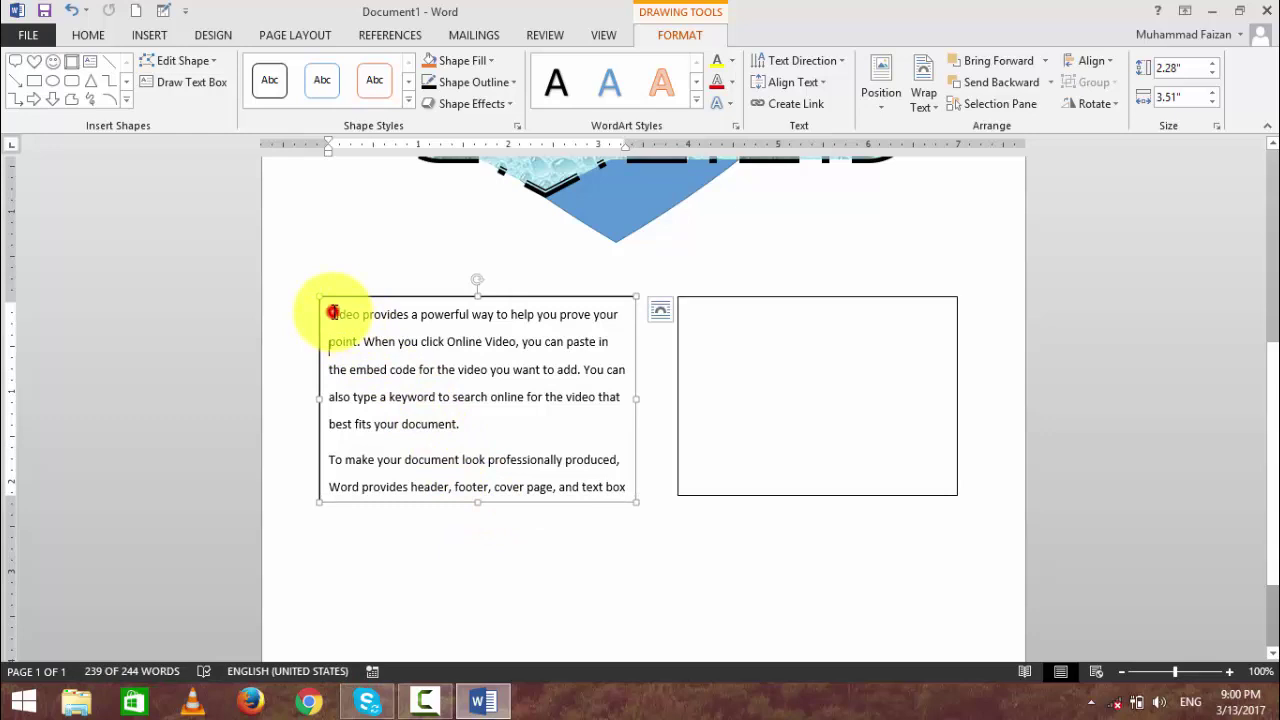
{"action": "left_click_drag", "start_coordinate": [333, 312], "coordinate": [445, 460]}
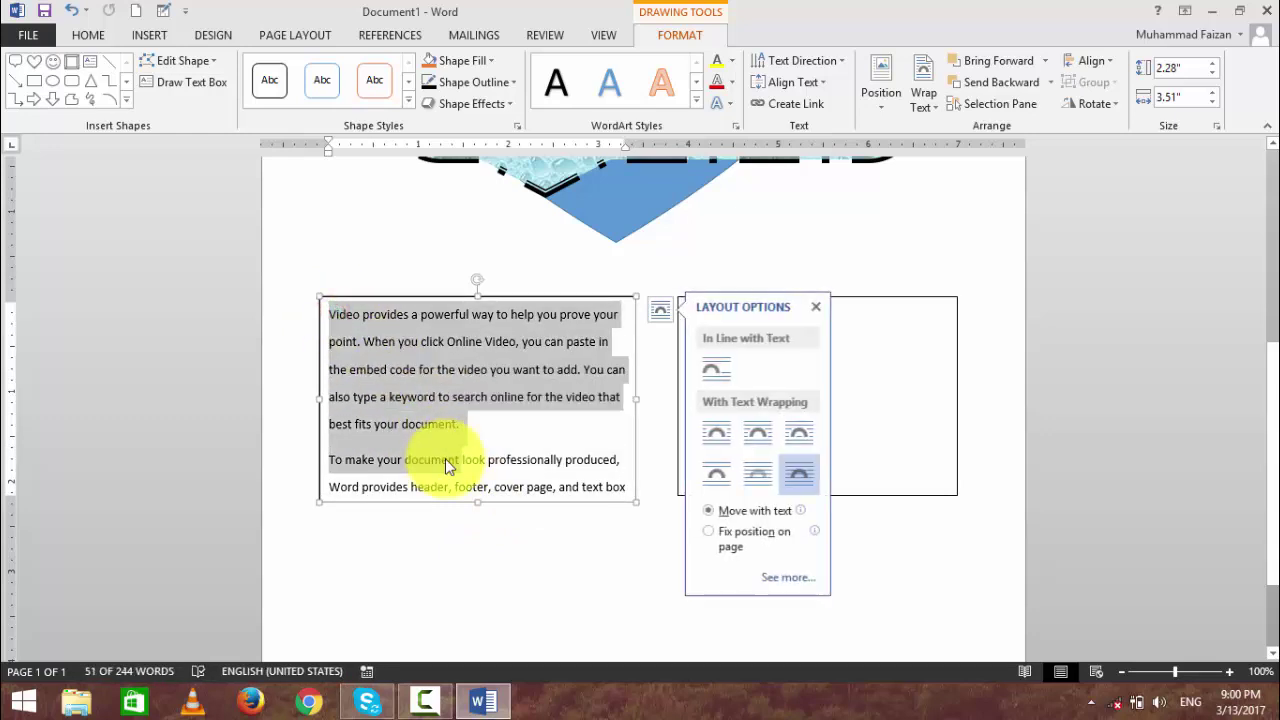
{"action": "left_click", "coordinate": [459, 424]}
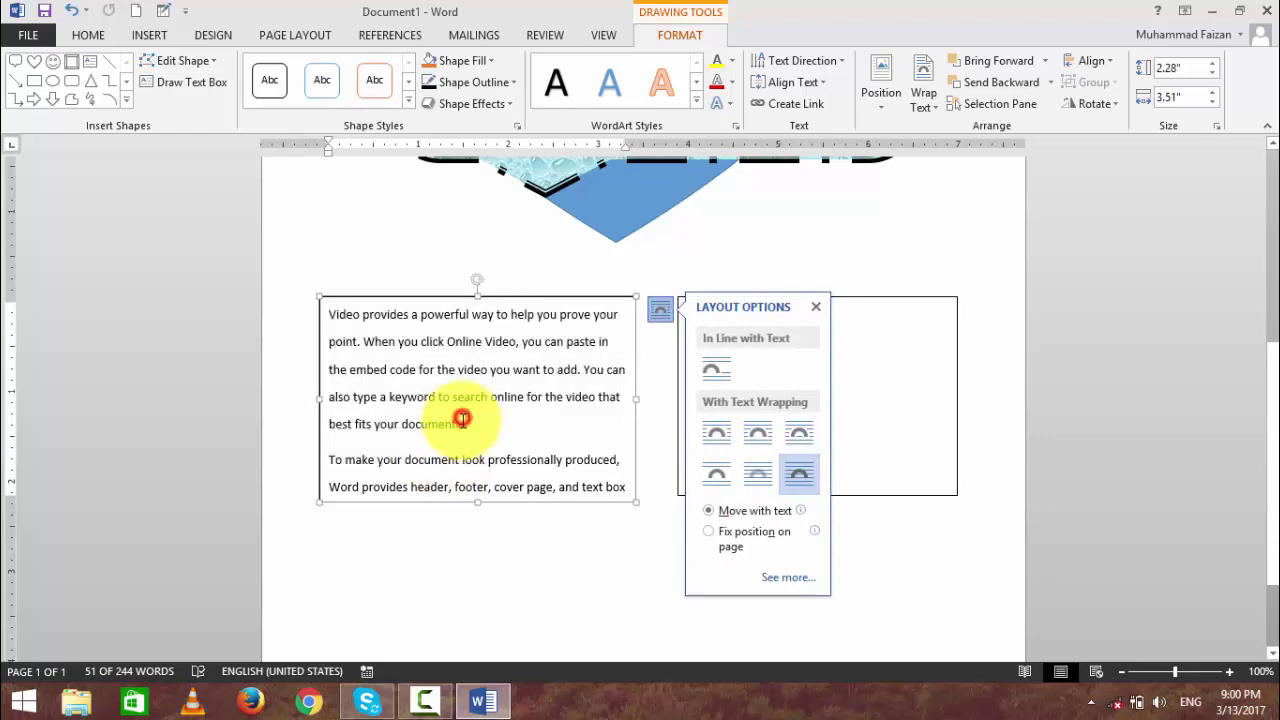
{"action": "key", "text": "ctrl+a"}
{"action": "key", "text": "Delete"}
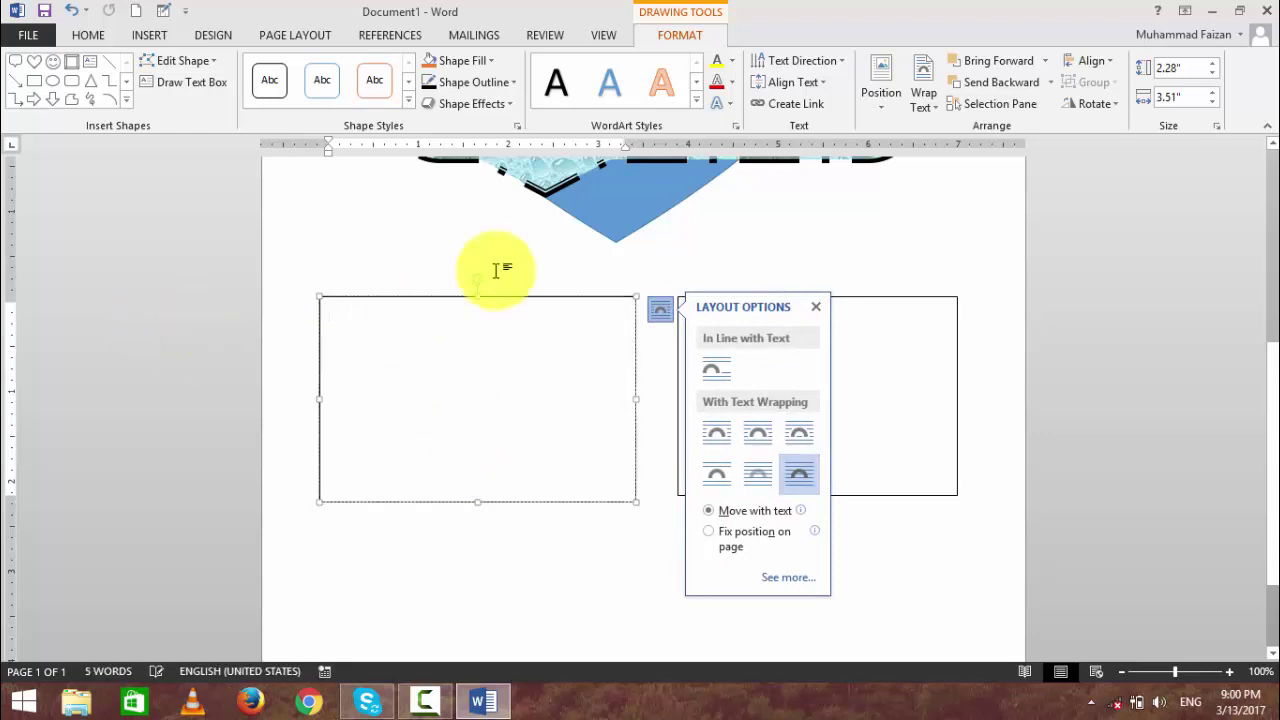
Link the left text box to the right one so text flows across.
{"action": "left_click", "coordinate": [772, 106]}
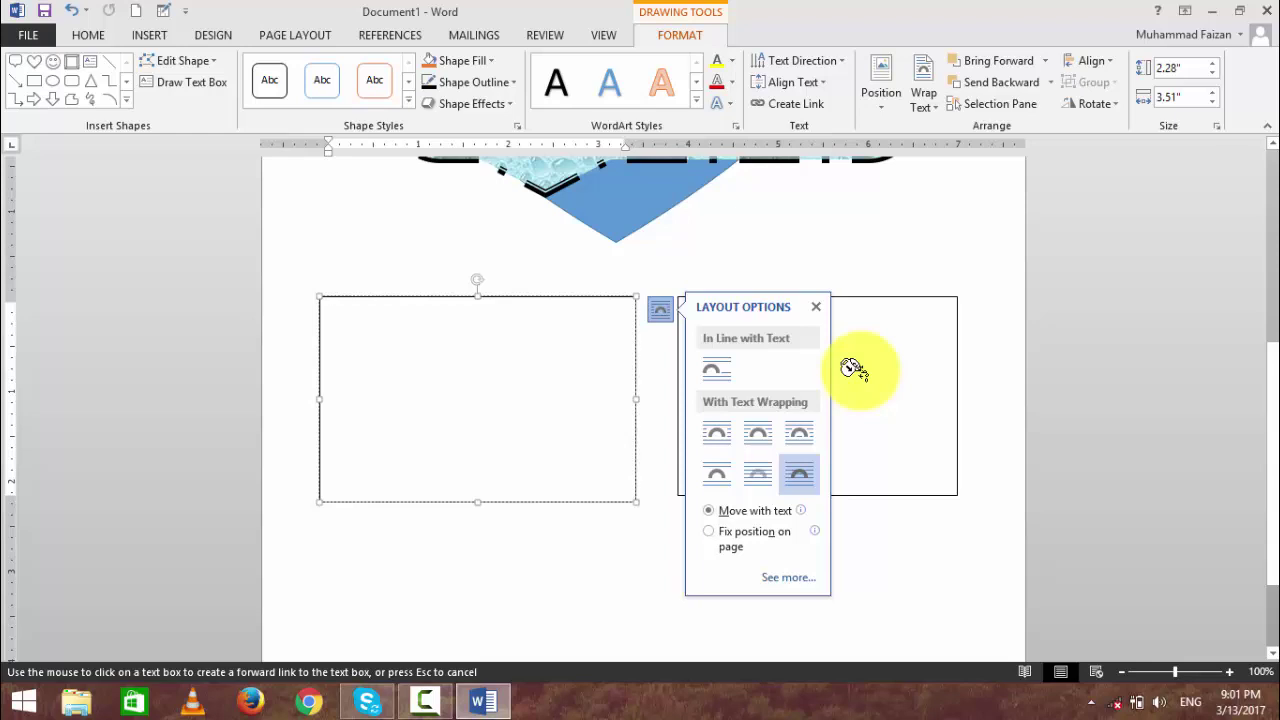
{"action": "left_click", "coordinate": [852, 368]}
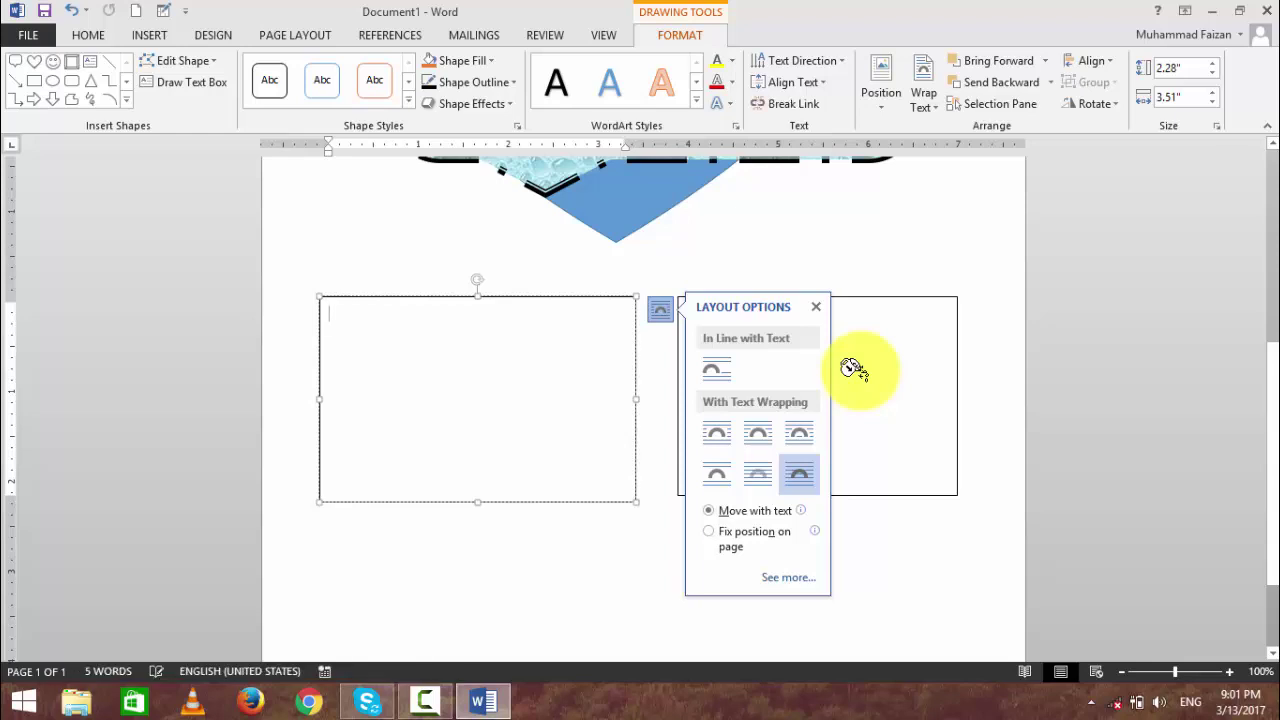
{"action": "left_click", "coordinate": [816, 306]}
{"action": "type", "text": "="}
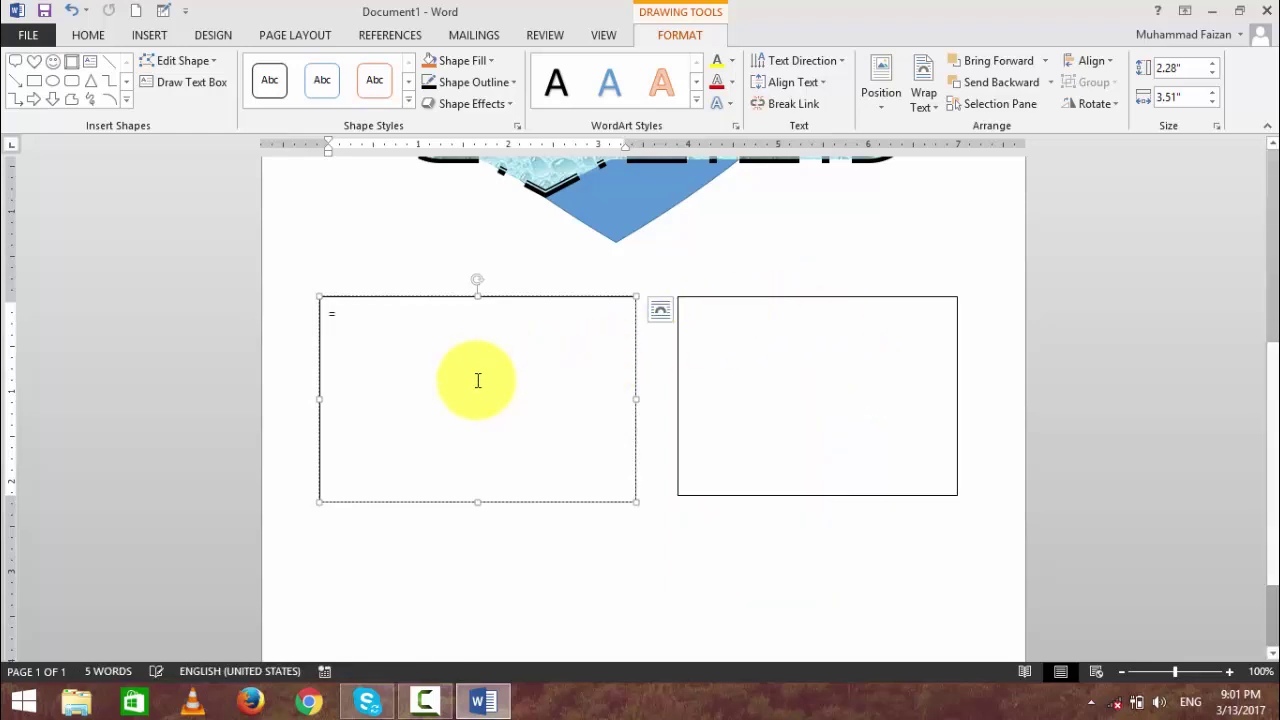
Generate =rand() sample paragraphs in the linked boxes, then break the link between them.
{"action": "type", "text": "ra"}
{"action": "type", "text": ")"}
{"action": "key", "text": "Return"}
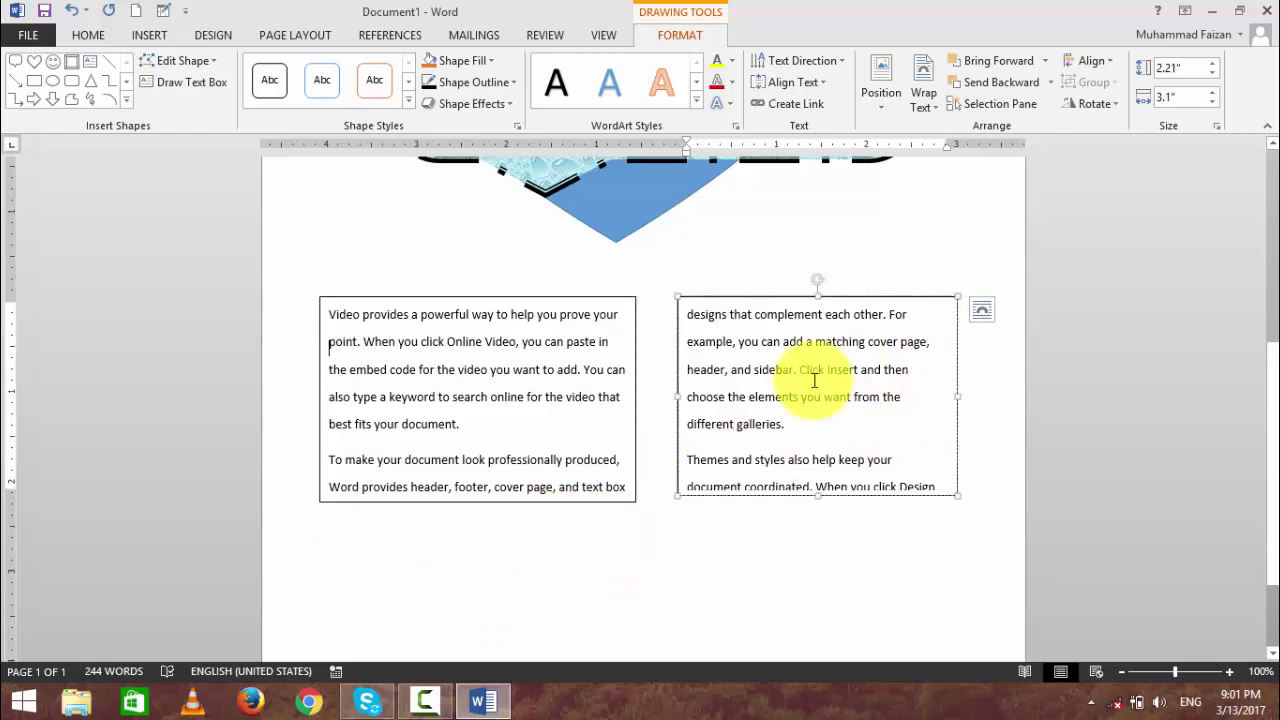
{"action": "left_click", "coordinate": [590, 361]}
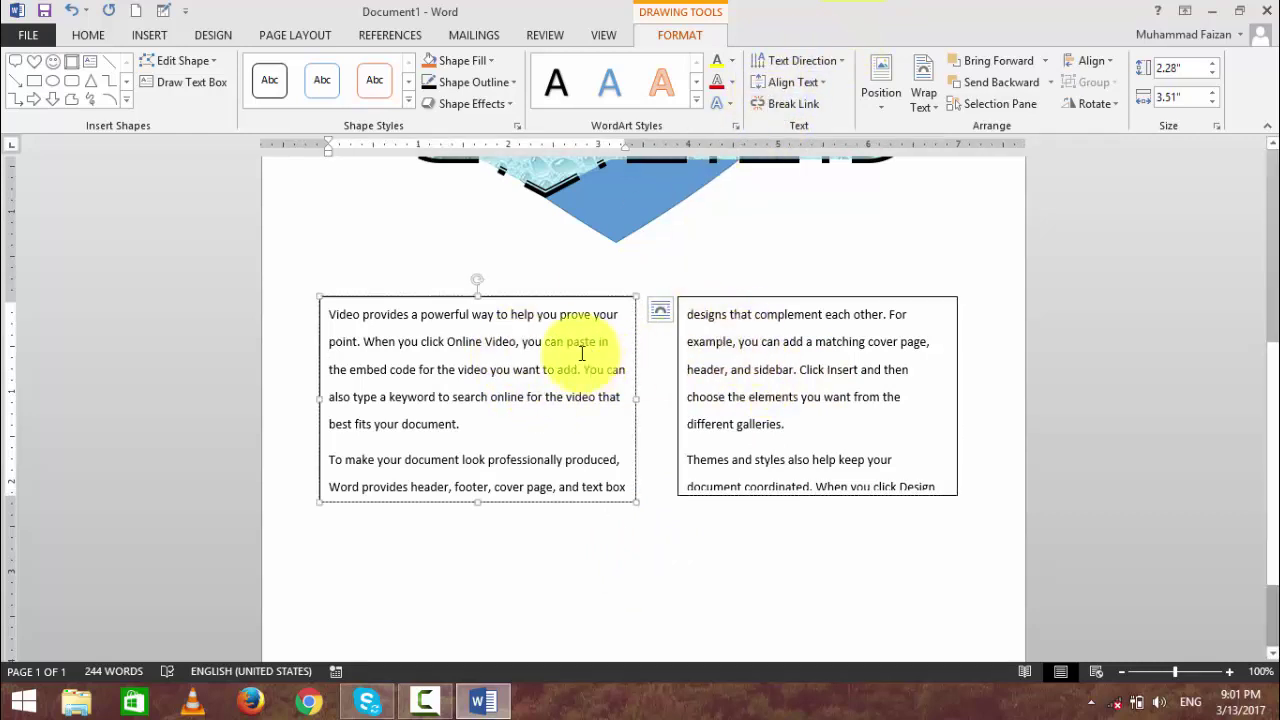
{"action": "left_click", "coordinate": [770, 106]}
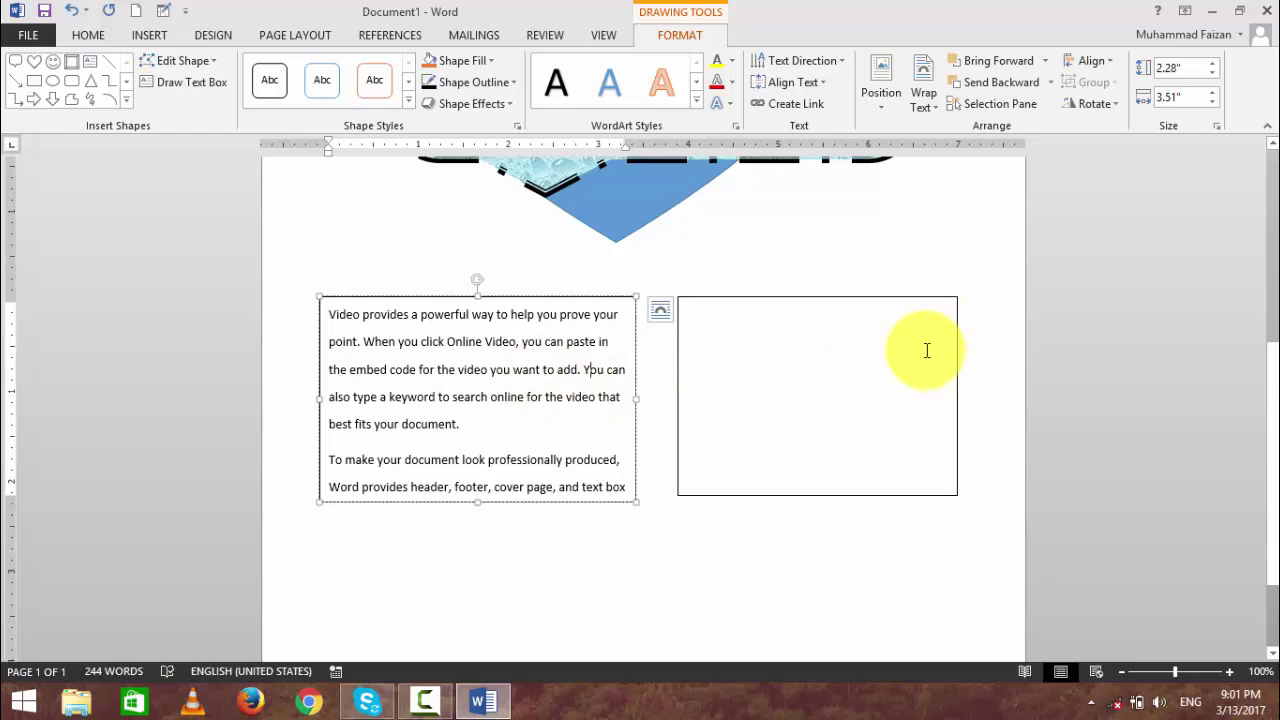
Delete the left text box and select the remaining right box.
{"action": "left_click", "coordinate": [568, 296]}
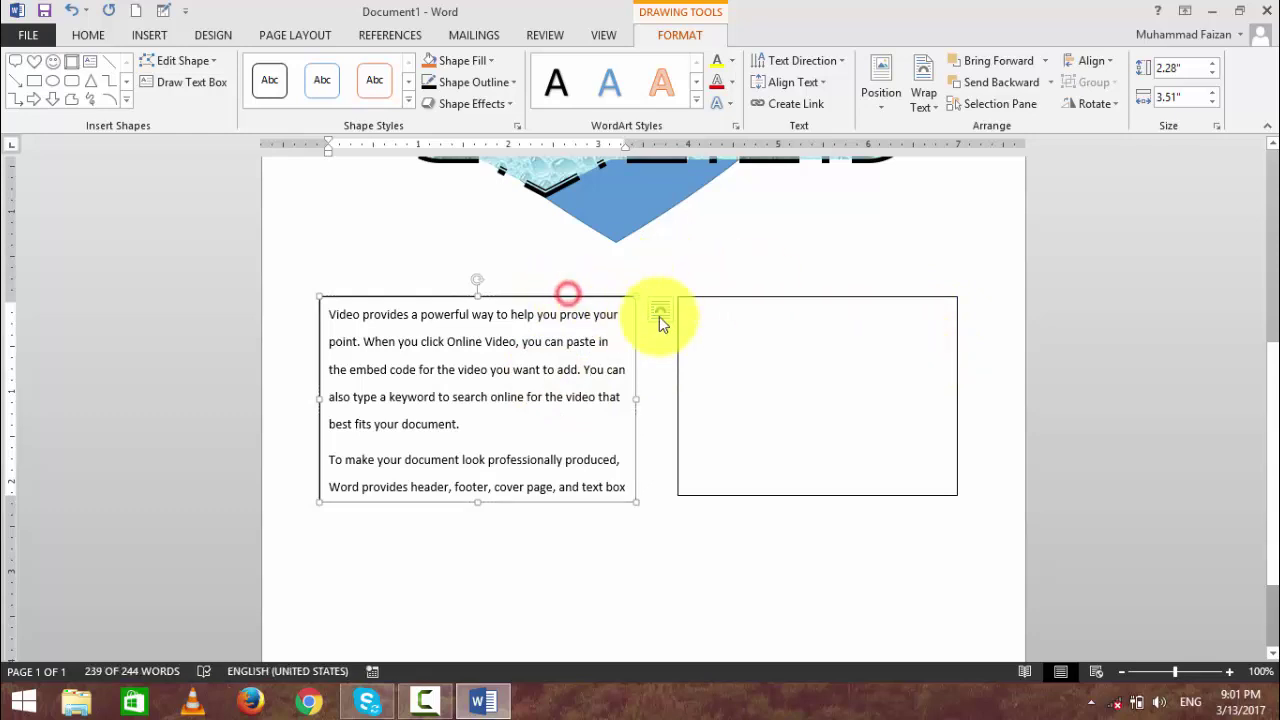
{"action": "key", "text": "Delete"}
{"action": "left_click", "coordinate": [714, 296]}
Delete the empty right text box and select the water-droplet callout.
{"action": "key", "text": "Delete"}
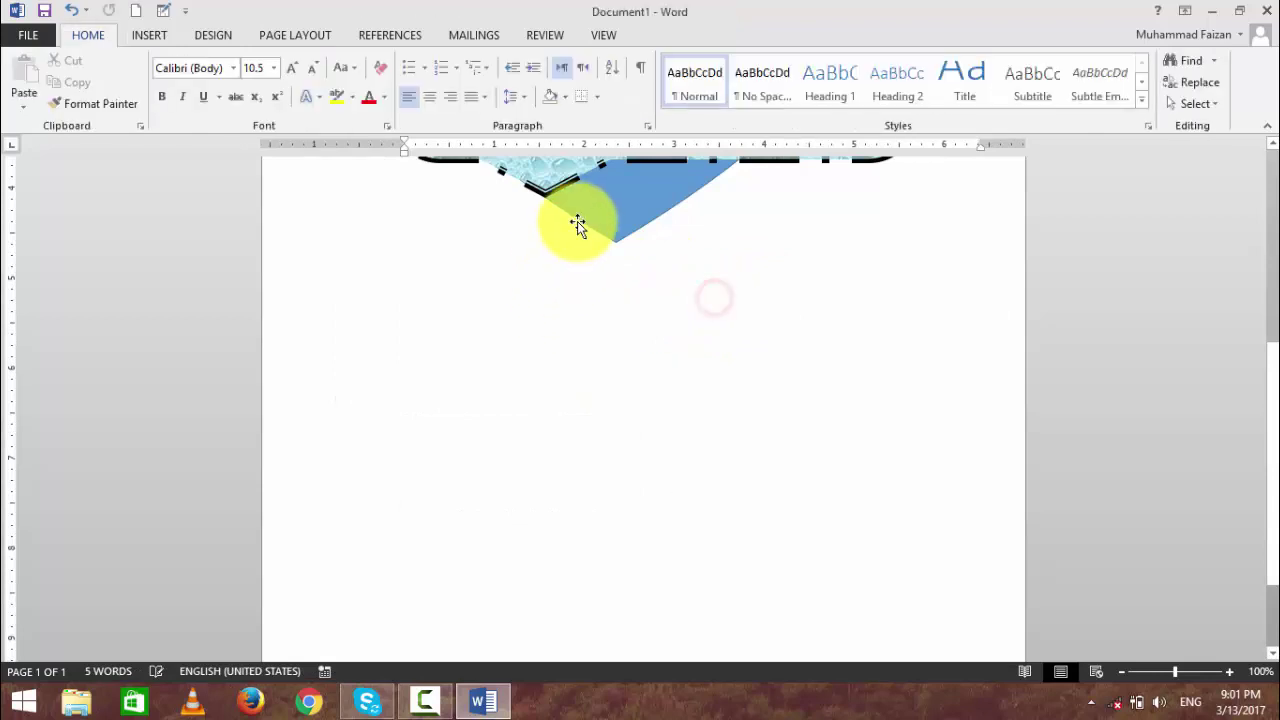
{"action": "scroll", "coordinate": [617, 277], "scroll_direction": "up", "scroll_amount": 3}
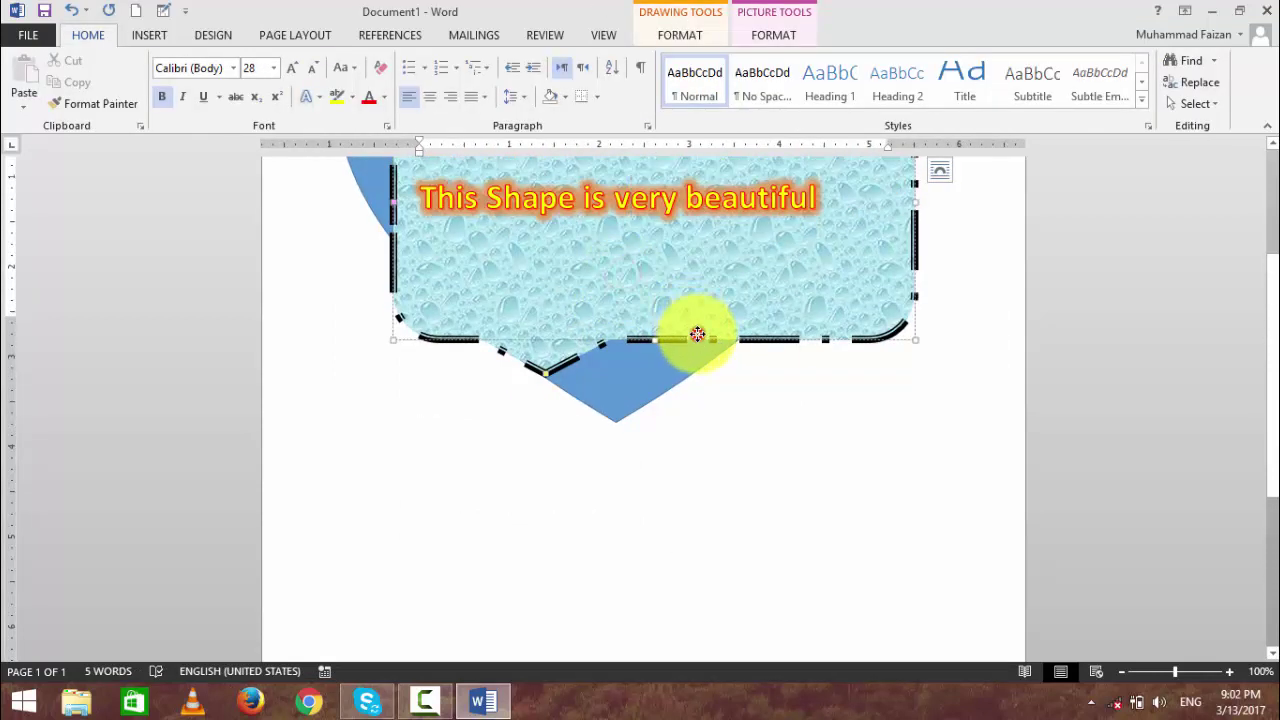
{"action": "left_click", "coordinate": [697, 334]}
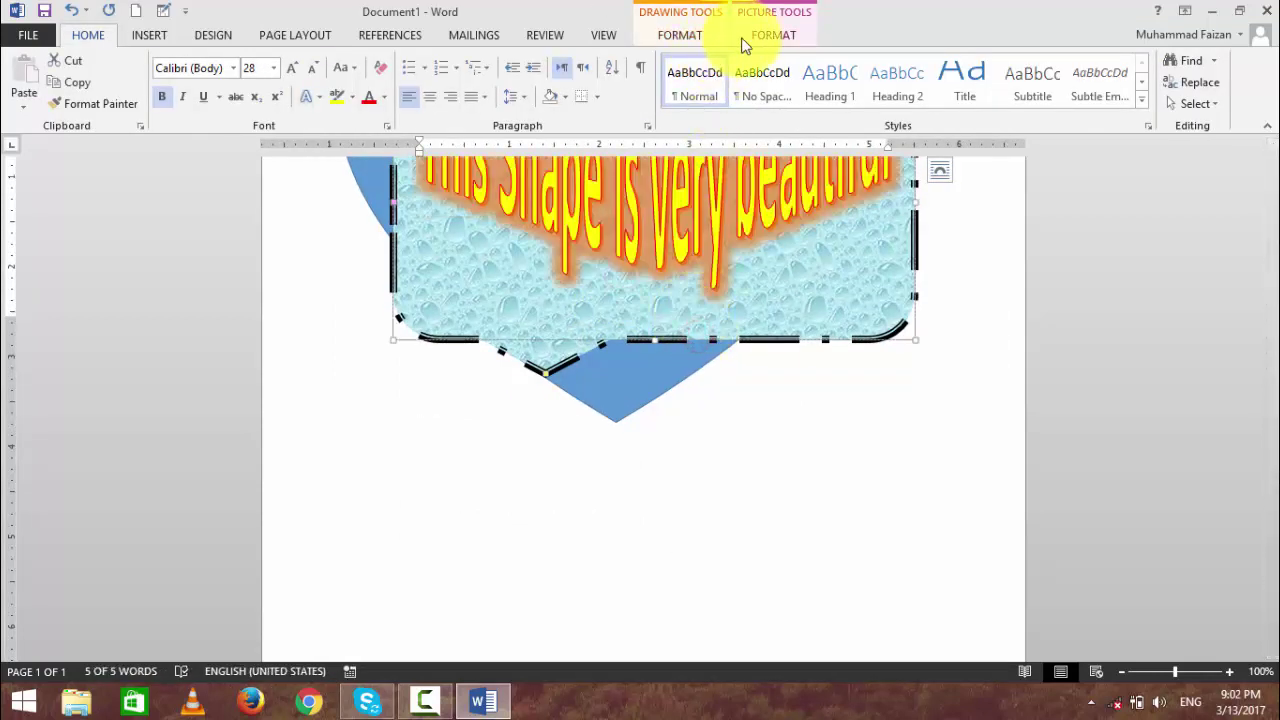
{"action": "left_click", "coordinate": [680, 35]}
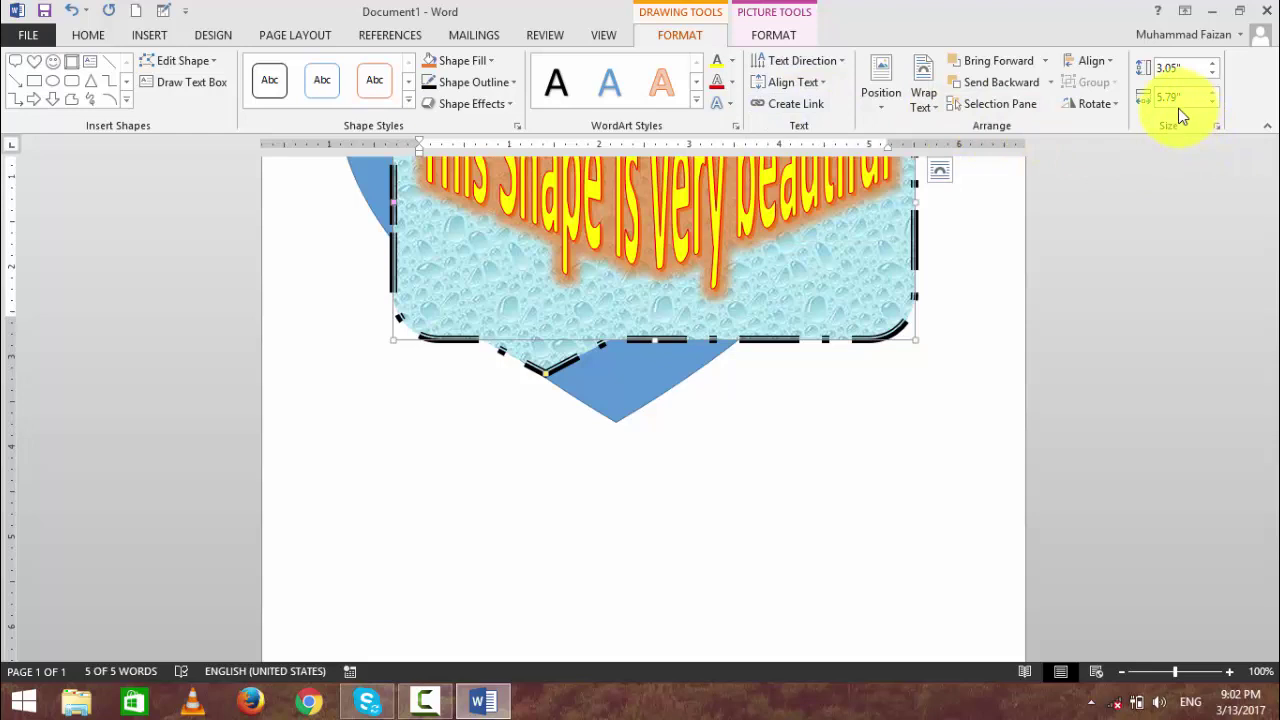
Preview the callout's Position, Wrap Text, Selection Pane, Align and Rotate options.
{"action": "left_click", "coordinate": [880, 100]}
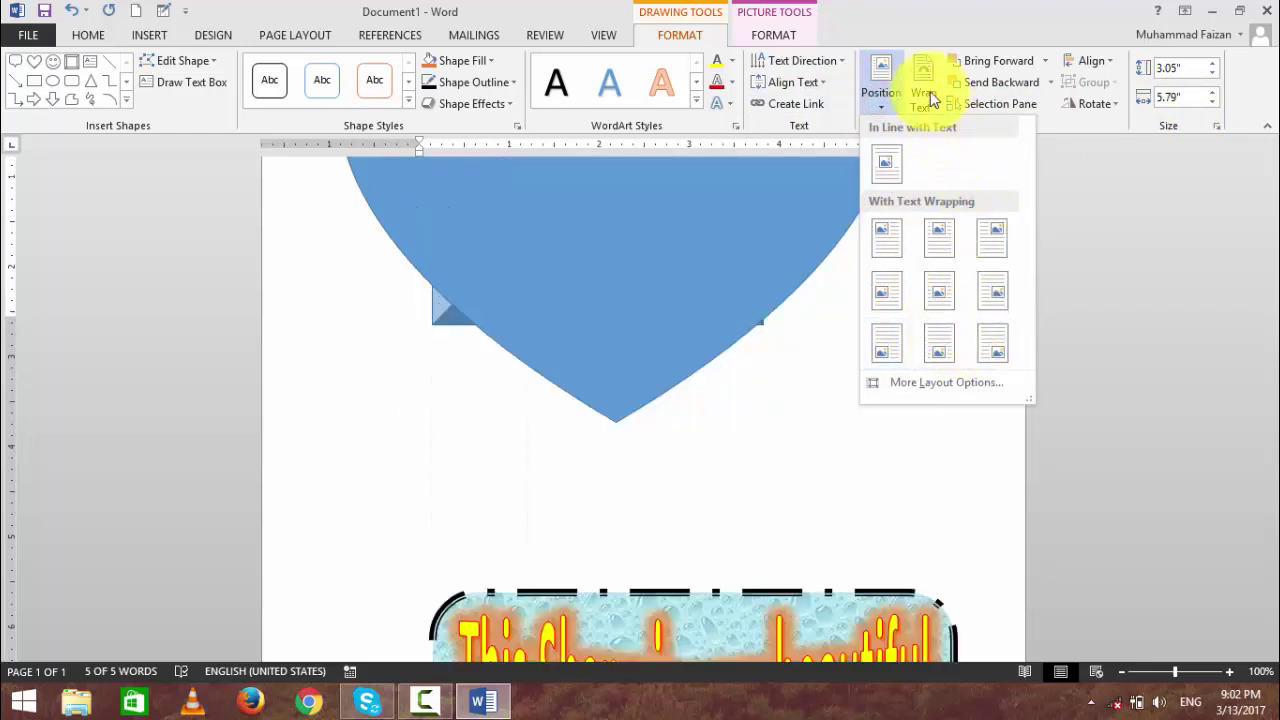
{"action": "left_click", "coordinate": [928, 93]}
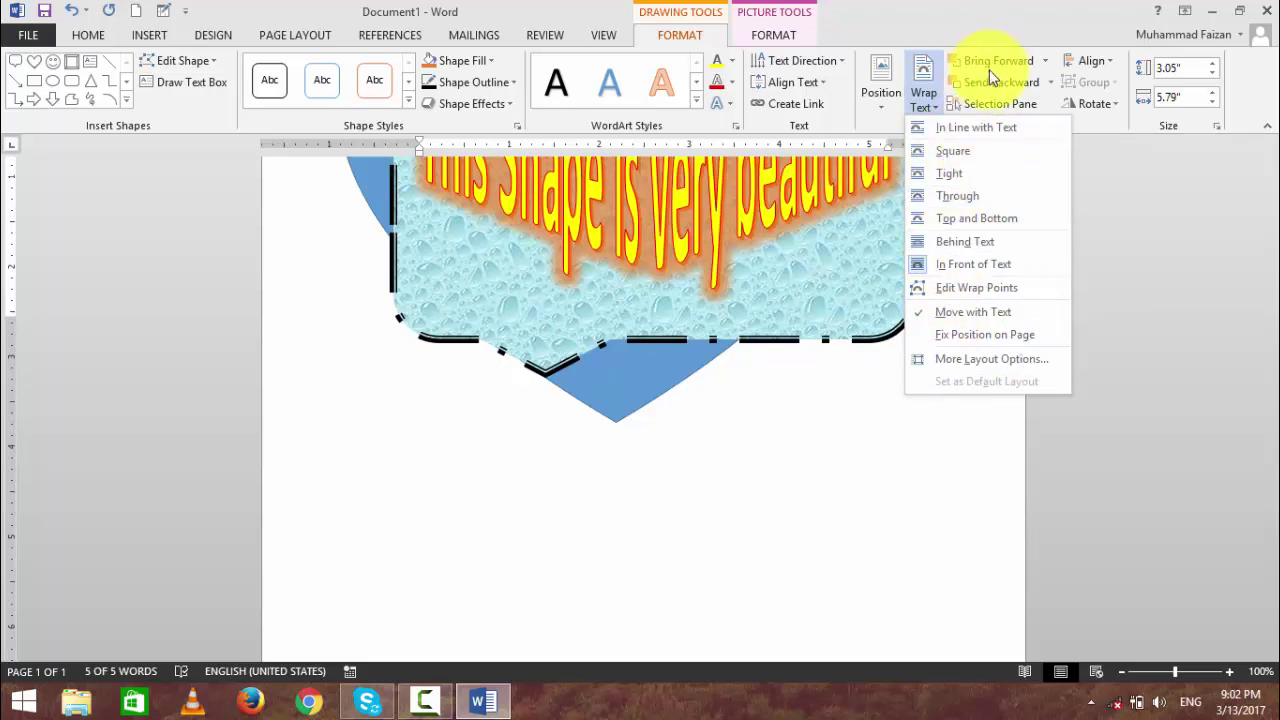
{"action": "left_click", "coordinate": [1005, 104]}
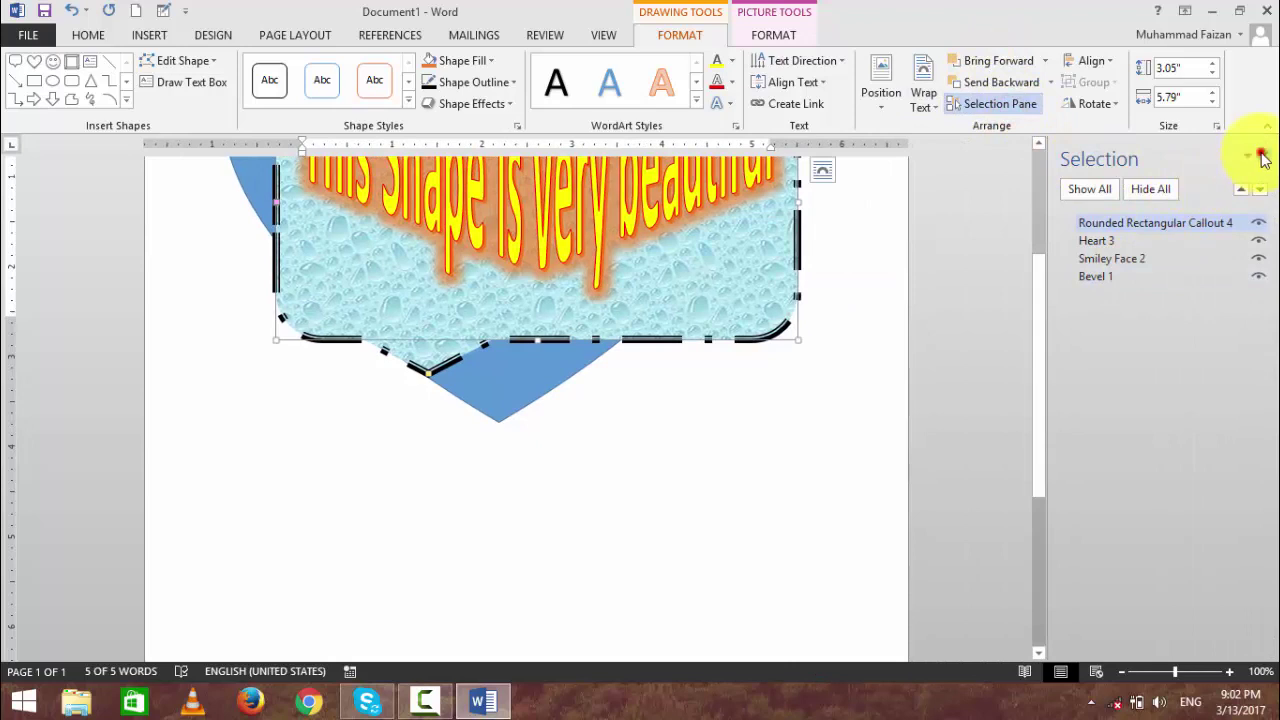
{"action": "left_click", "coordinate": [1261, 156]}
{"action": "left_click", "coordinate": [1106, 60]}
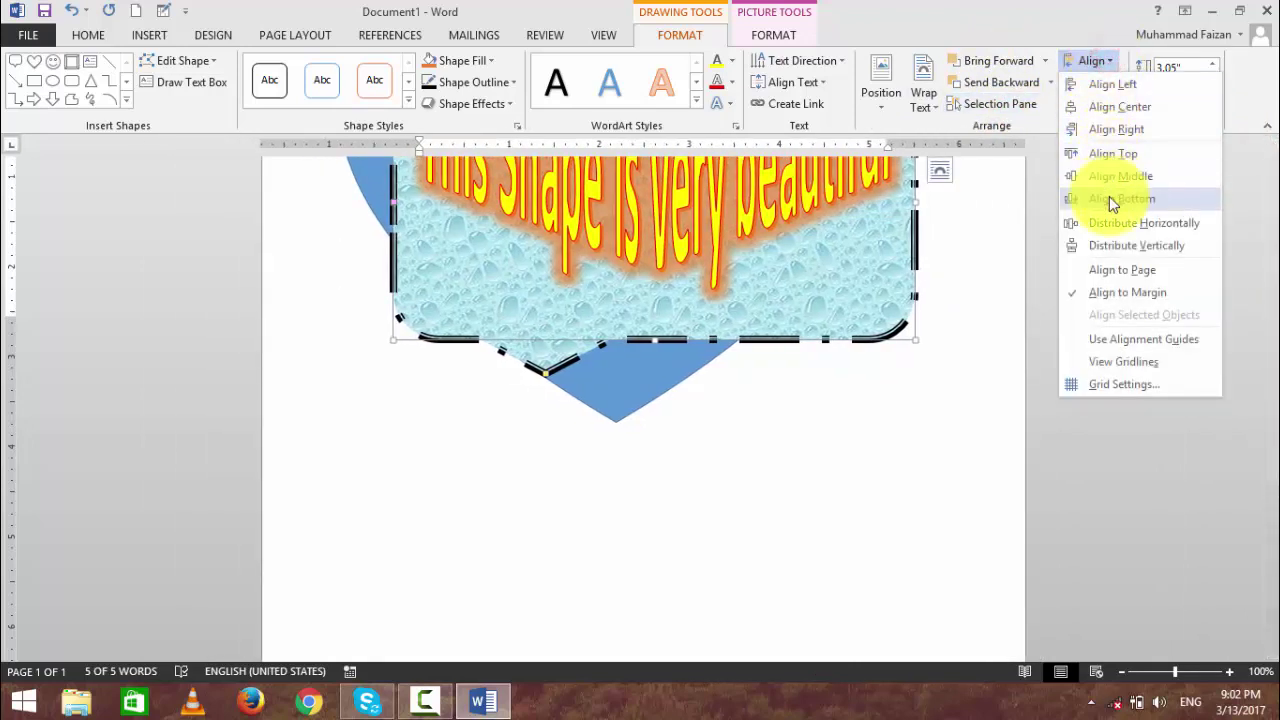
{"action": "left_click", "coordinate": [993, 247]}
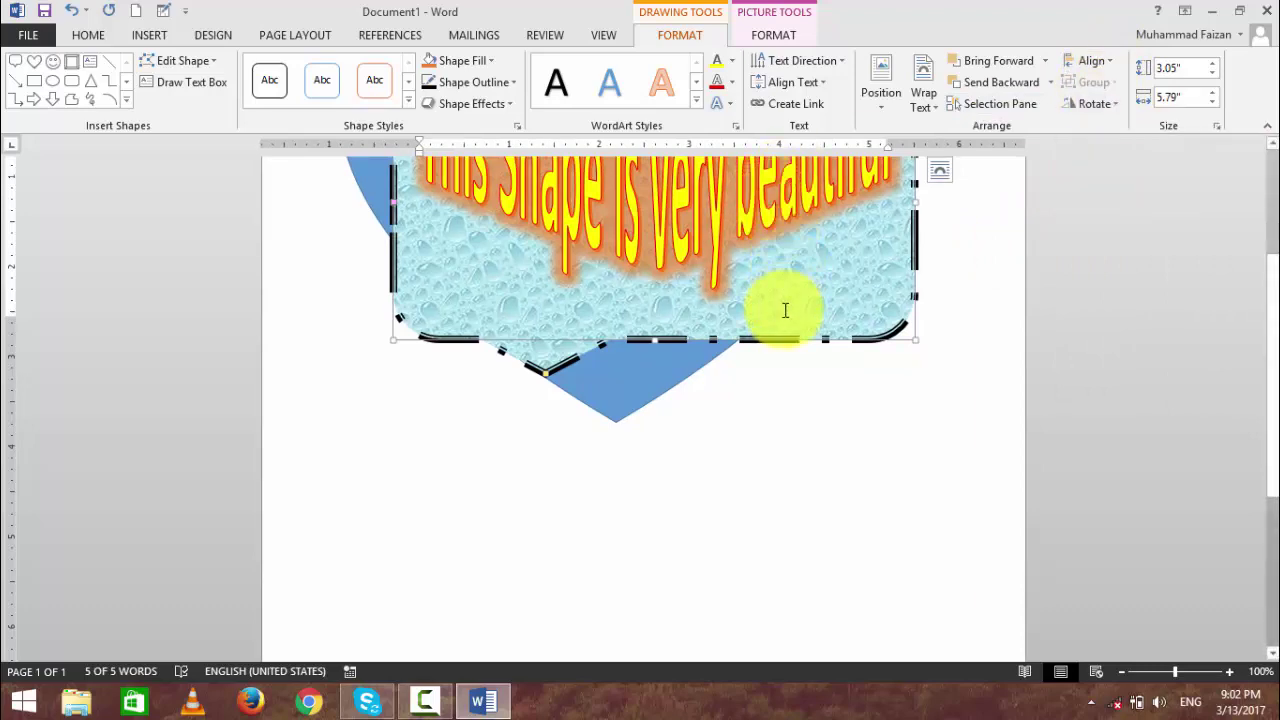
{"action": "scroll", "coordinate": [785, 310], "scroll_direction": "up", "scroll_amount": 3}
{"action": "left_click", "coordinate": [1095, 103]}
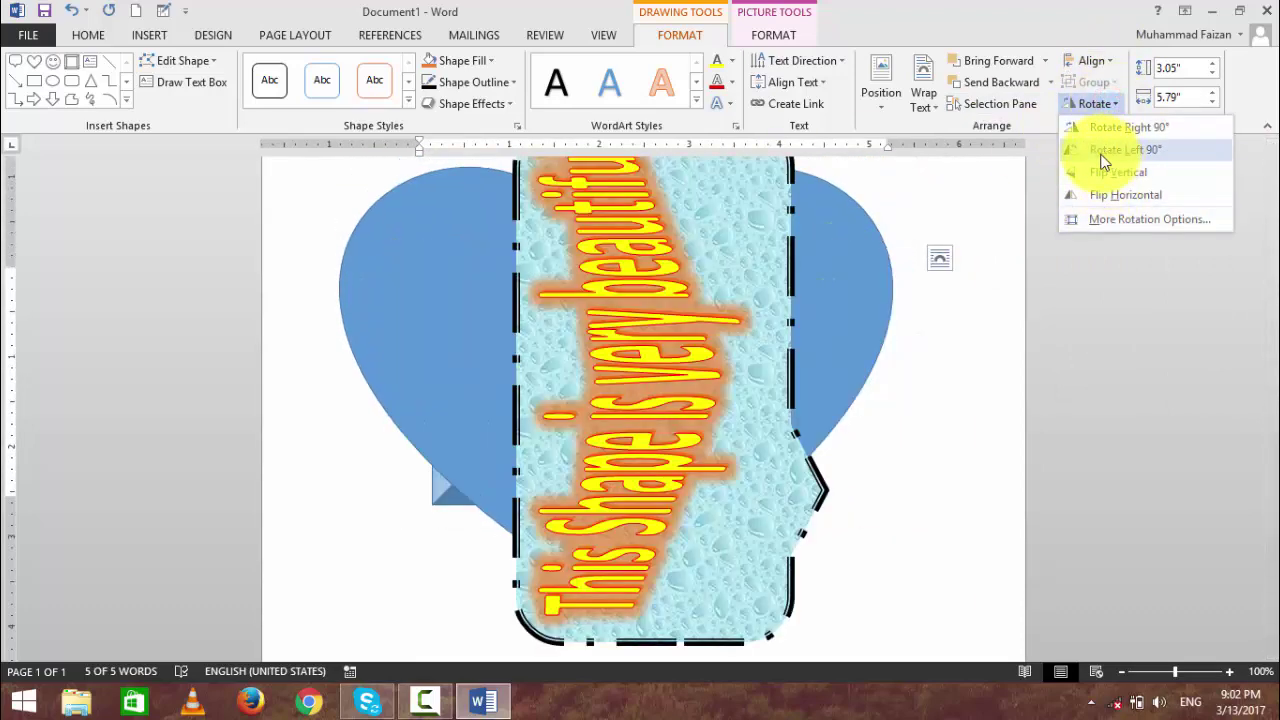
{"action": "left_click", "coordinate": [980, 186]}
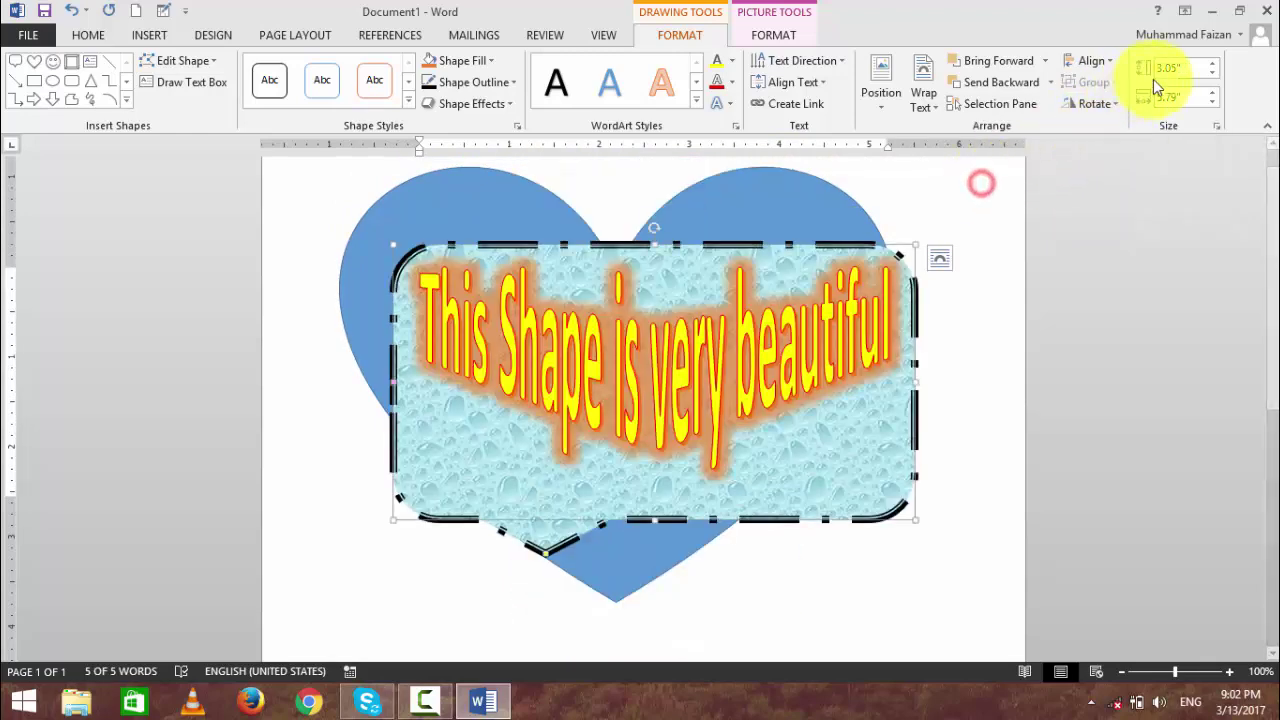
{"action": "left_click", "coordinate": [1211, 63]}
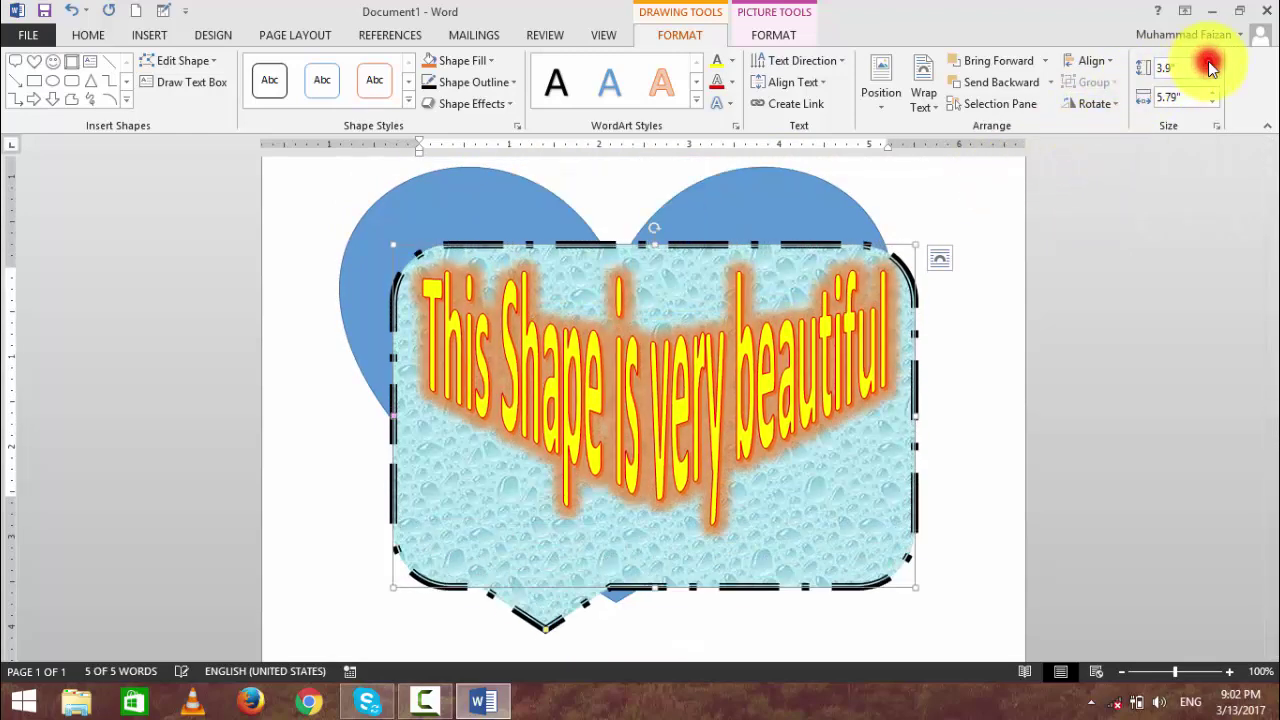
{"action": "left_click", "coordinate": [1211, 64]}
{"action": "left_click", "coordinate": [1211, 100]}
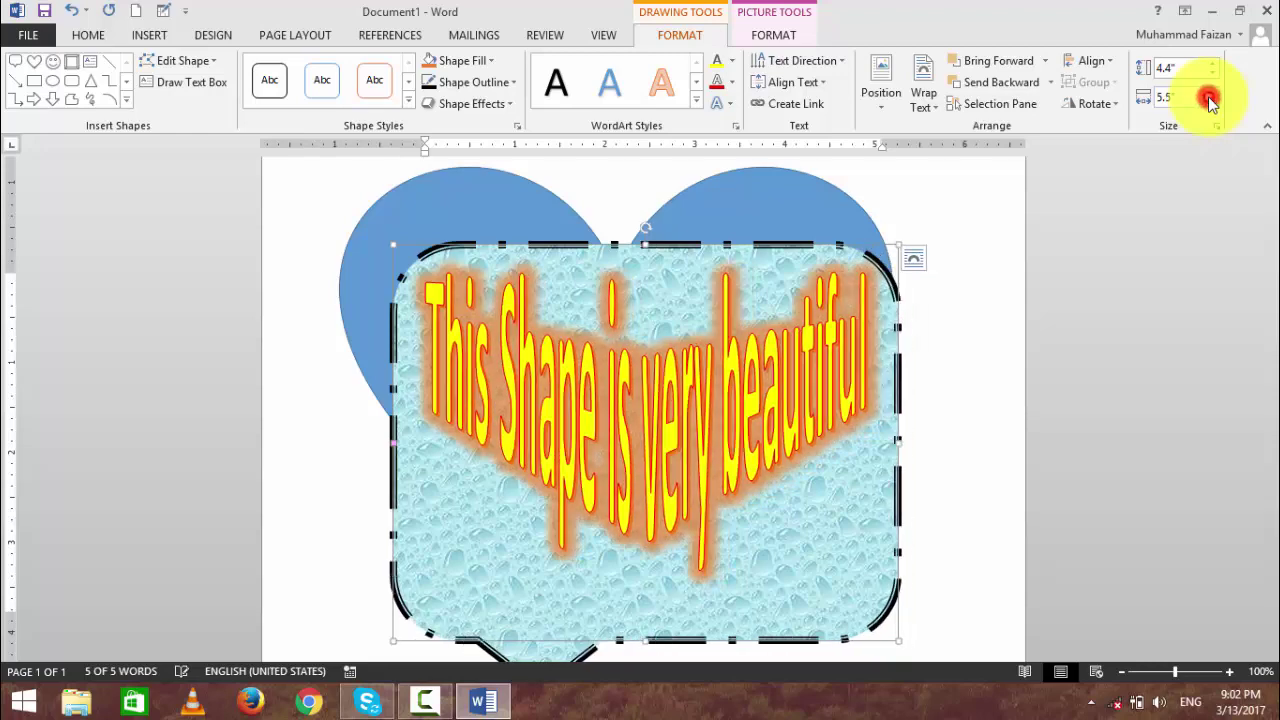
{"action": "left_click", "coordinate": [1211, 100]}
{"action": "left_click", "coordinate": [1211, 101]}
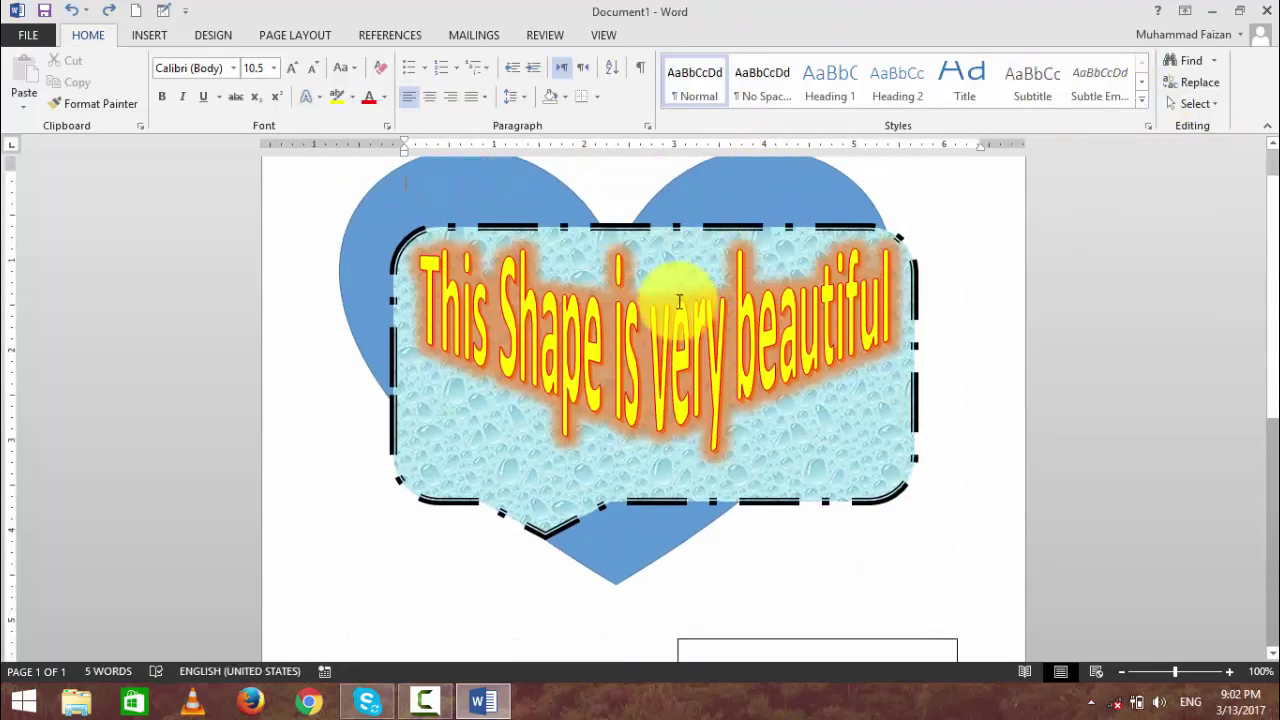
Select the droplet callout, switch to the INSERT tab, and browse the Shapes gallery without inserting anything.
{"action": "left_click", "coordinate": [700, 309]}
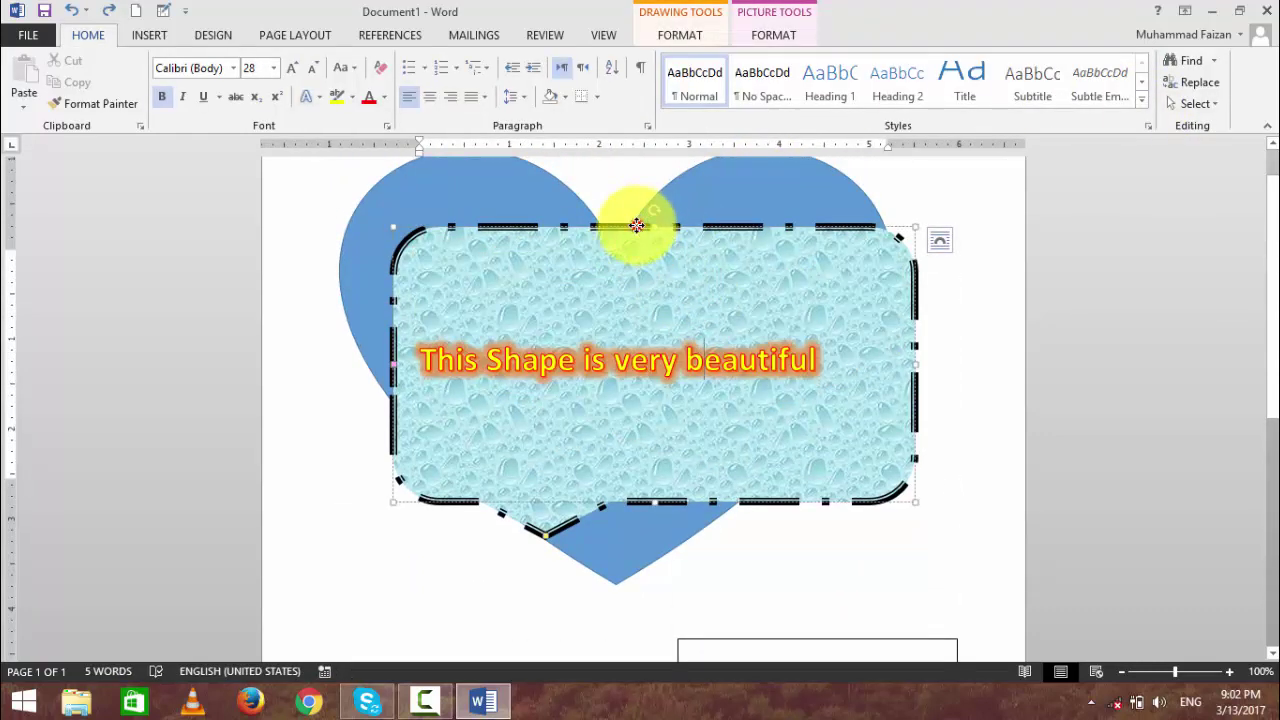
{"action": "left_click", "coordinate": [637, 225]}
{"action": "left_click", "coordinate": [680, 35]}
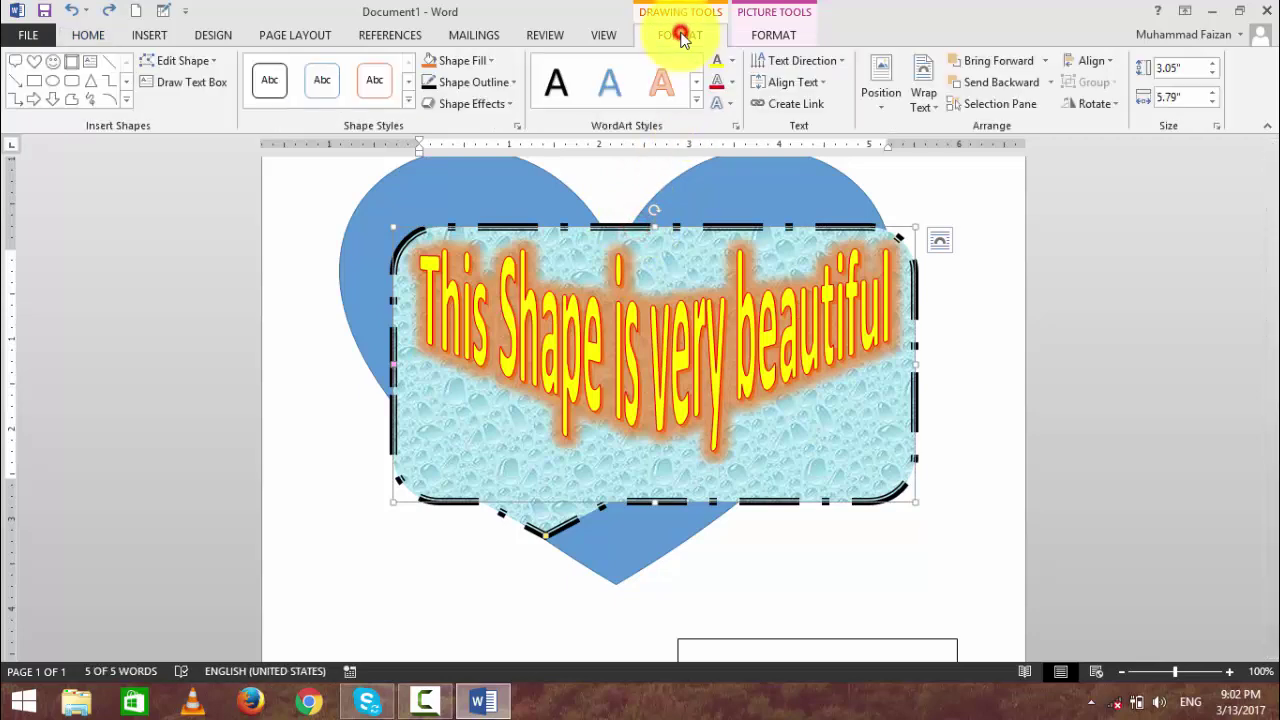
{"action": "left_click", "coordinate": [150, 36]}
{"action": "left_click", "coordinate": [258, 82]}
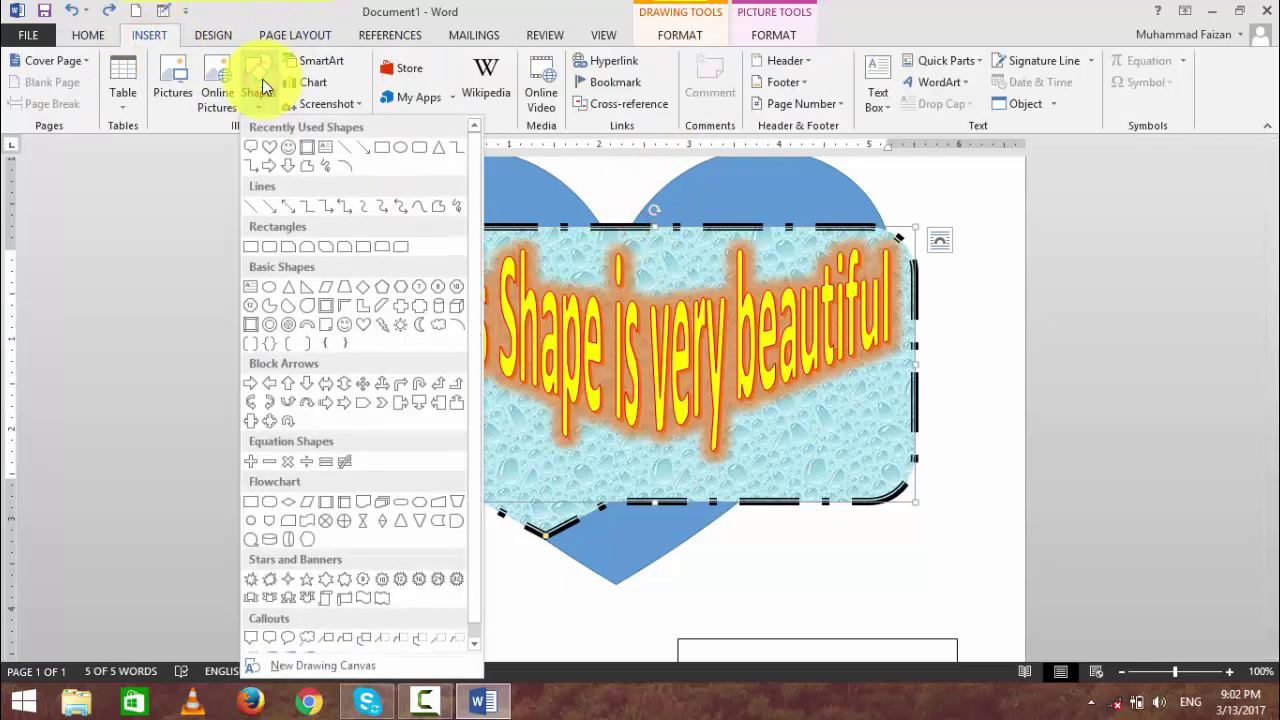
{"action": "left_click", "coordinate": [222, 168]}
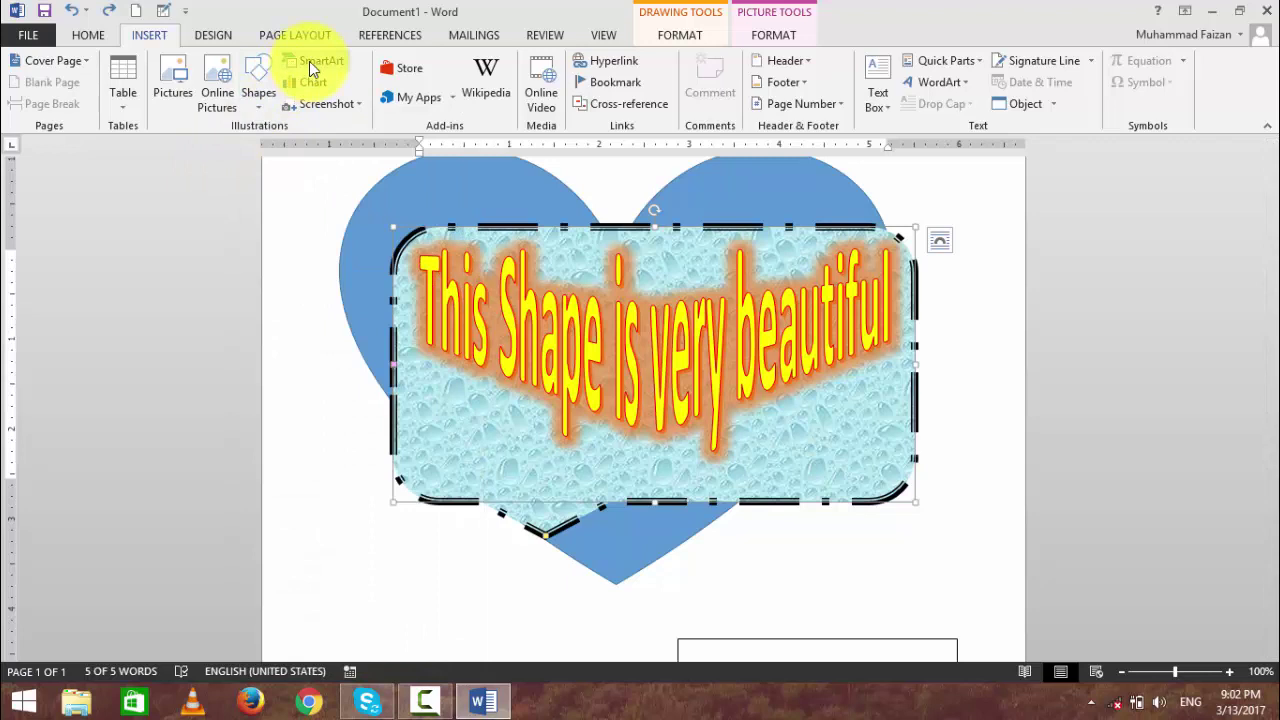